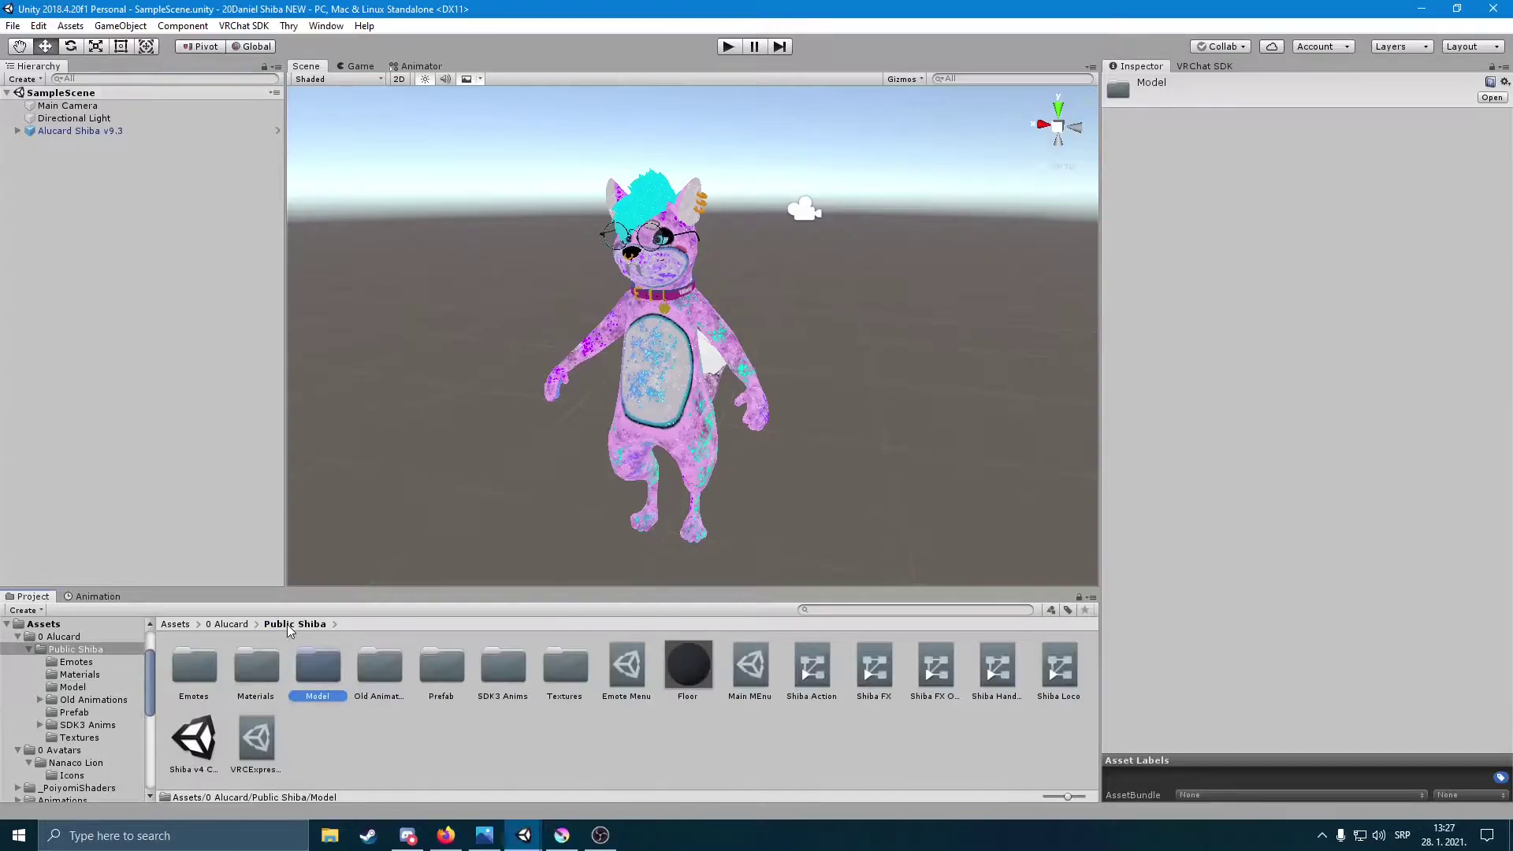
# Step: Bring the Body_Emission texture from the Public Shiba Textures folder into the Frankie project's assets
pyautogui.doubleClick(555, 670)
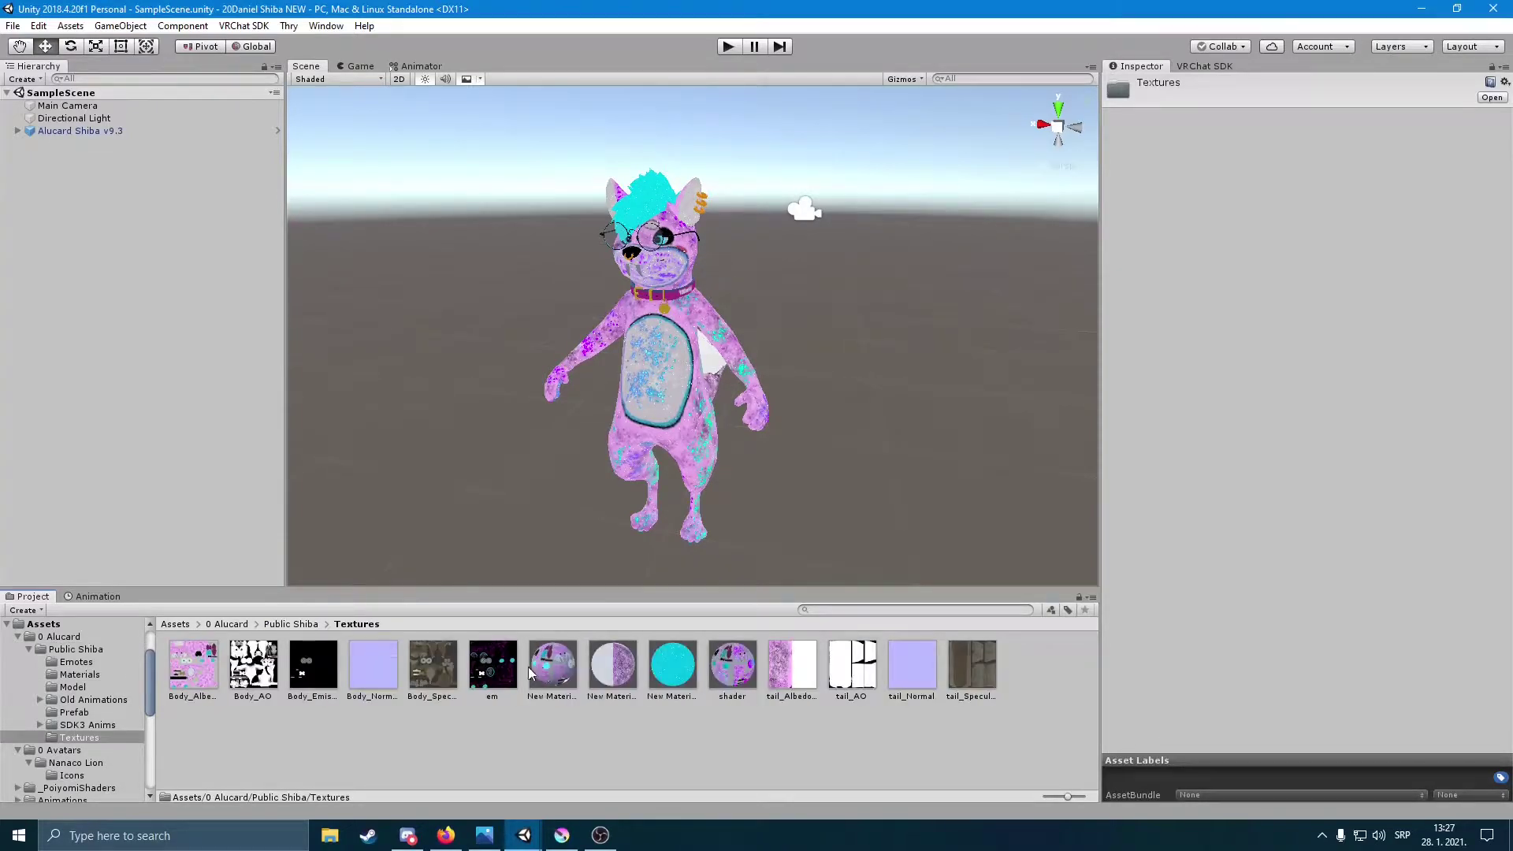
pyautogui.moveTo(527, 799); pyautogui.dragTo(483, 737)
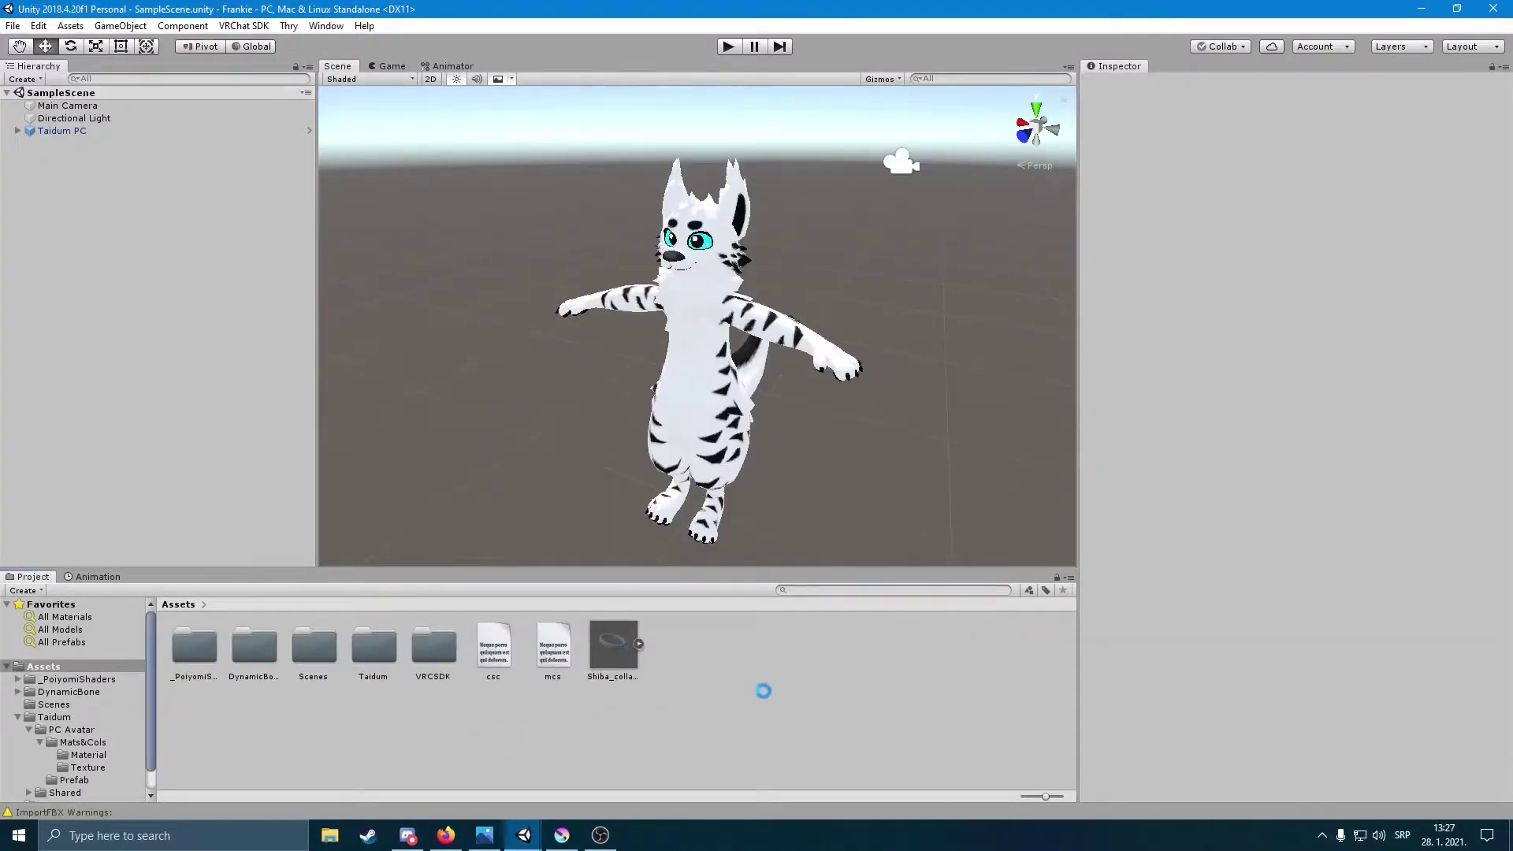
pyautogui.scroll(5, 703, 443)
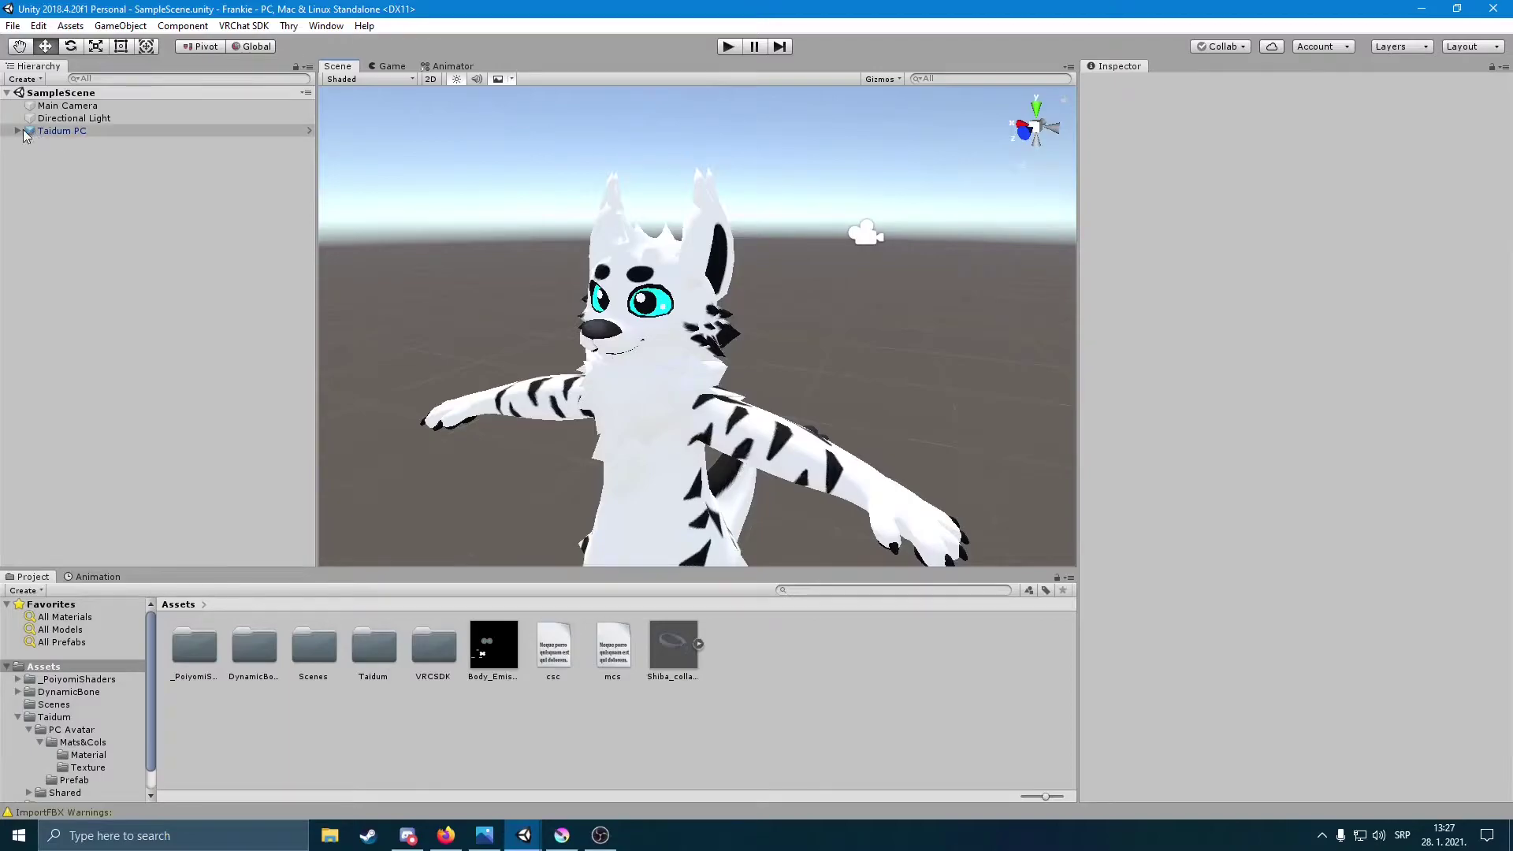
# Step: Expand the Taidum PC armature down to the chest and place the Shiba collar model under the Neck bone
pyautogui.click(29, 143)
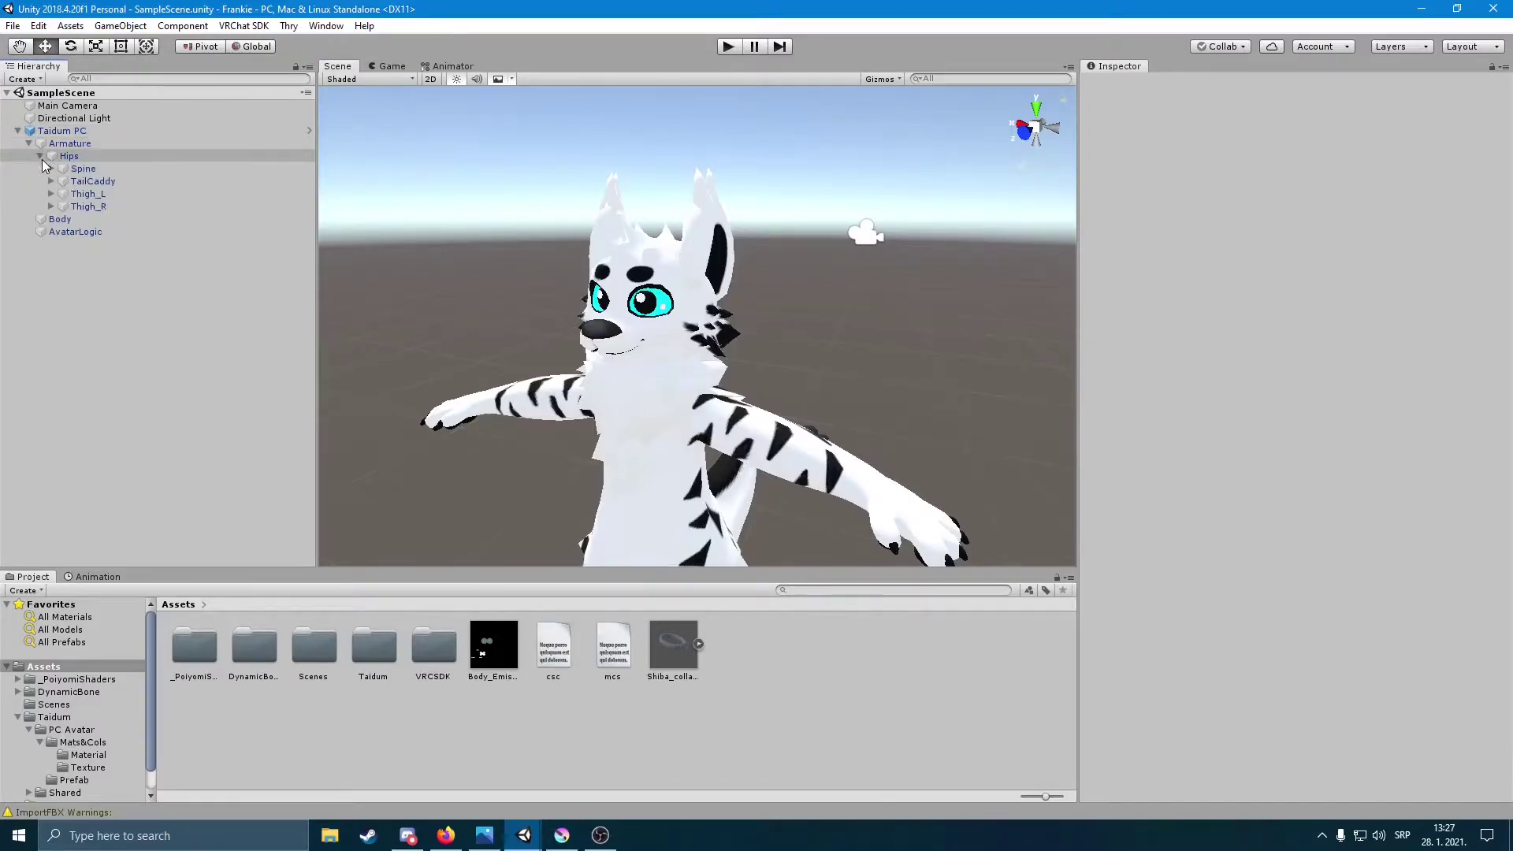
pyautogui.click(63, 170)
pyautogui.press('Right')
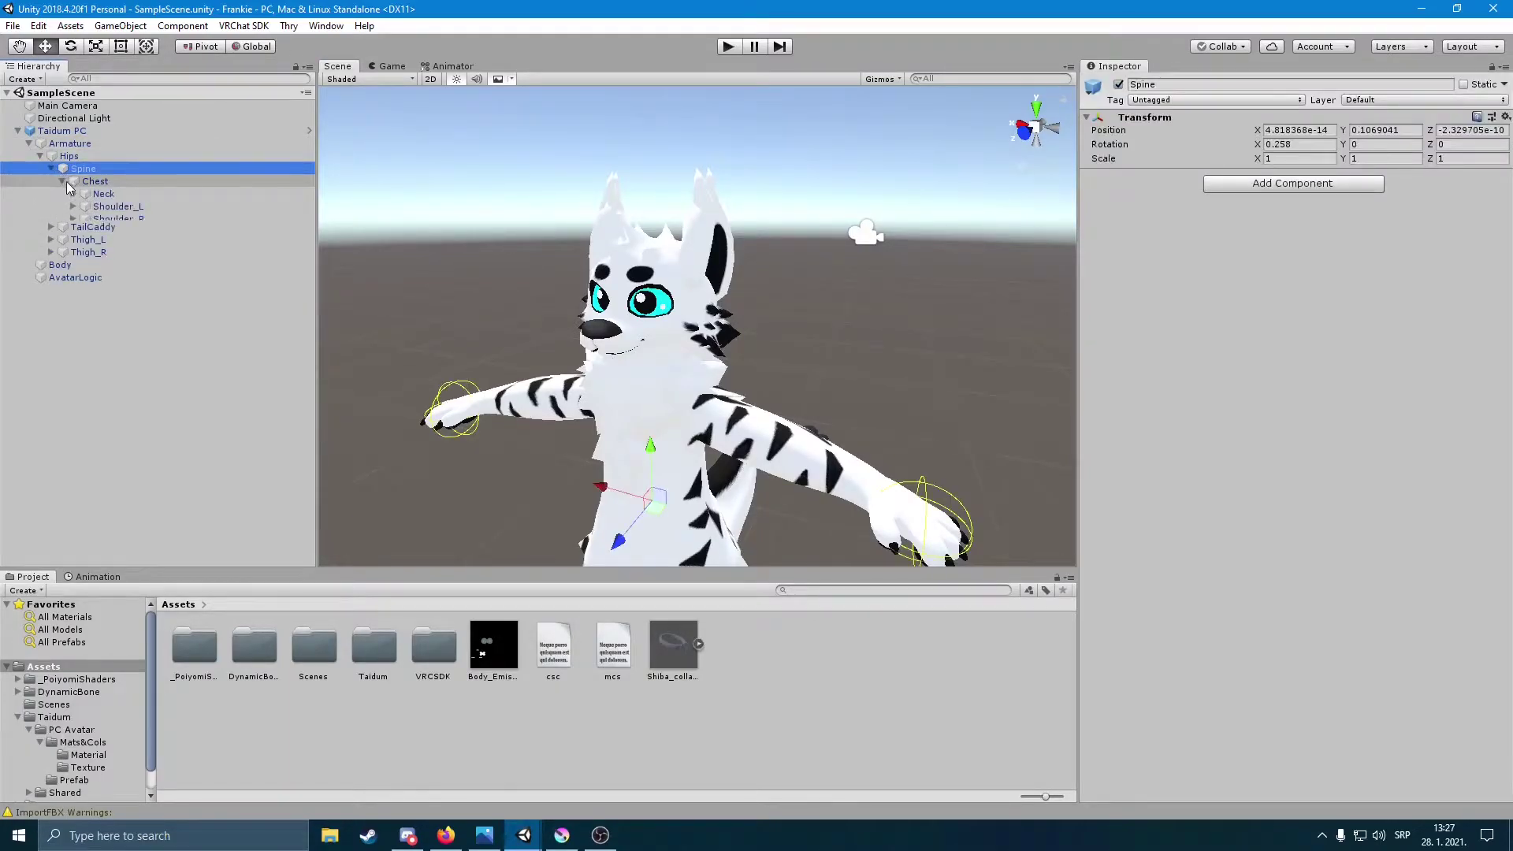
pyautogui.click(103, 194)
pyautogui.moveTo(672, 646); pyautogui.dragTo(104, 194)
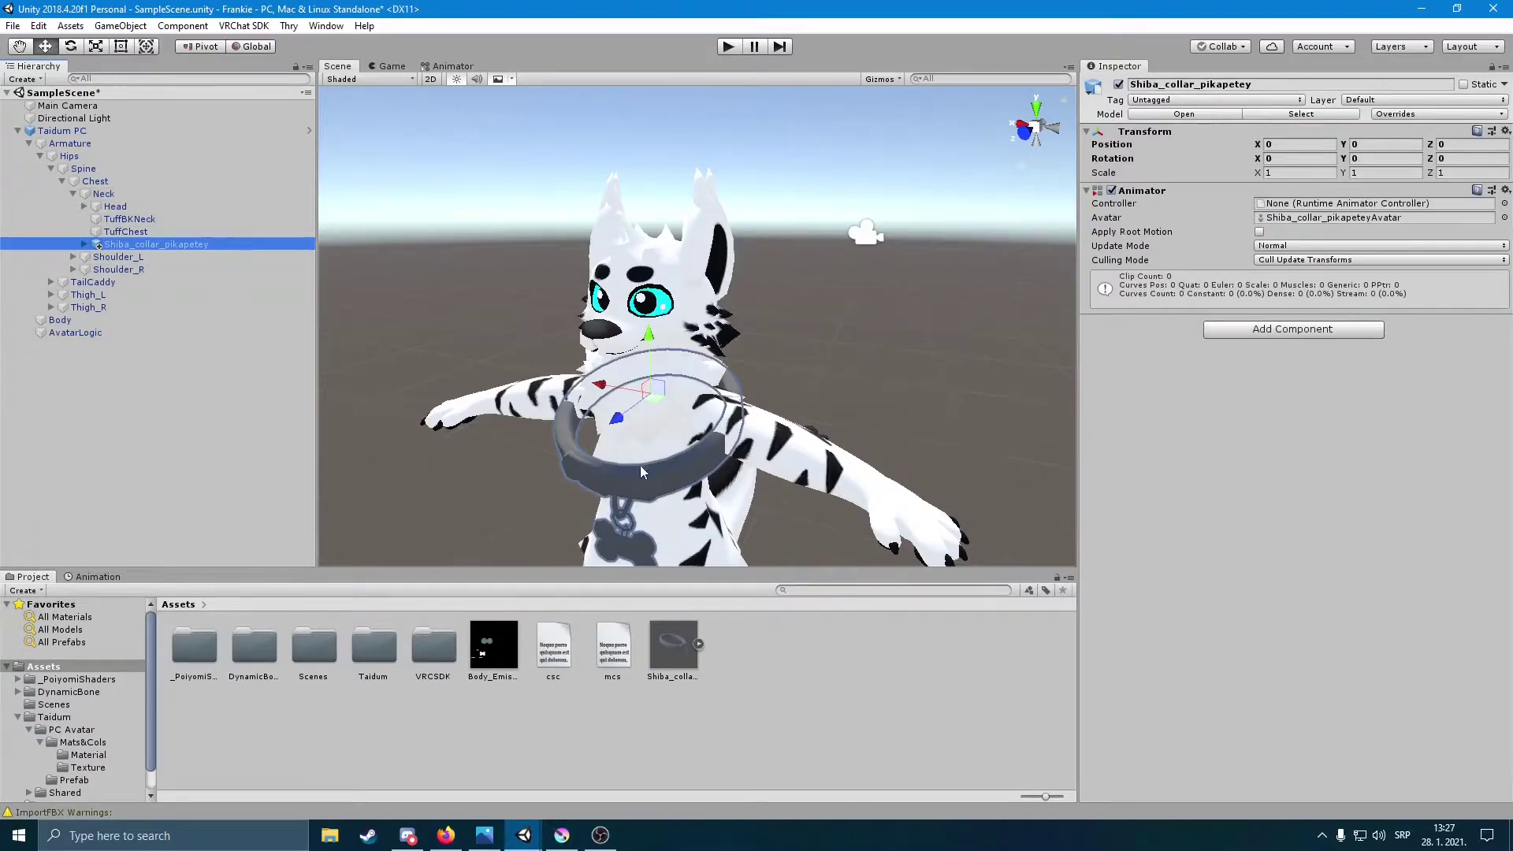
# Step: Create a material with the Body_Emission texture as albedo and smoothness 0, and apply it to the collar
pyautogui.rightClick(847, 708)
pyautogui.moveTo(1017, 342)
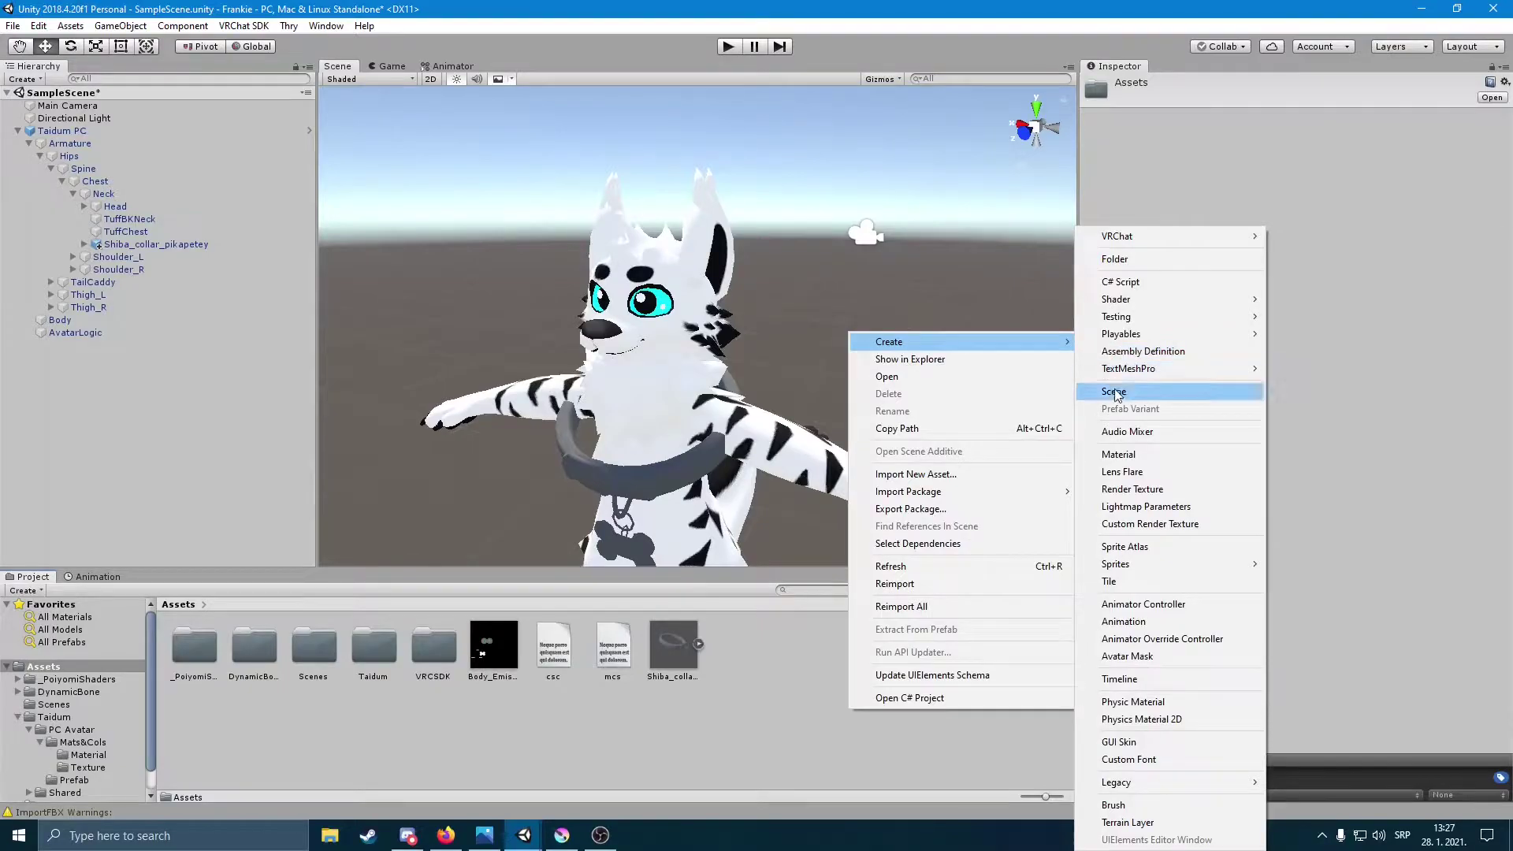
pyautogui.click(1125, 454)
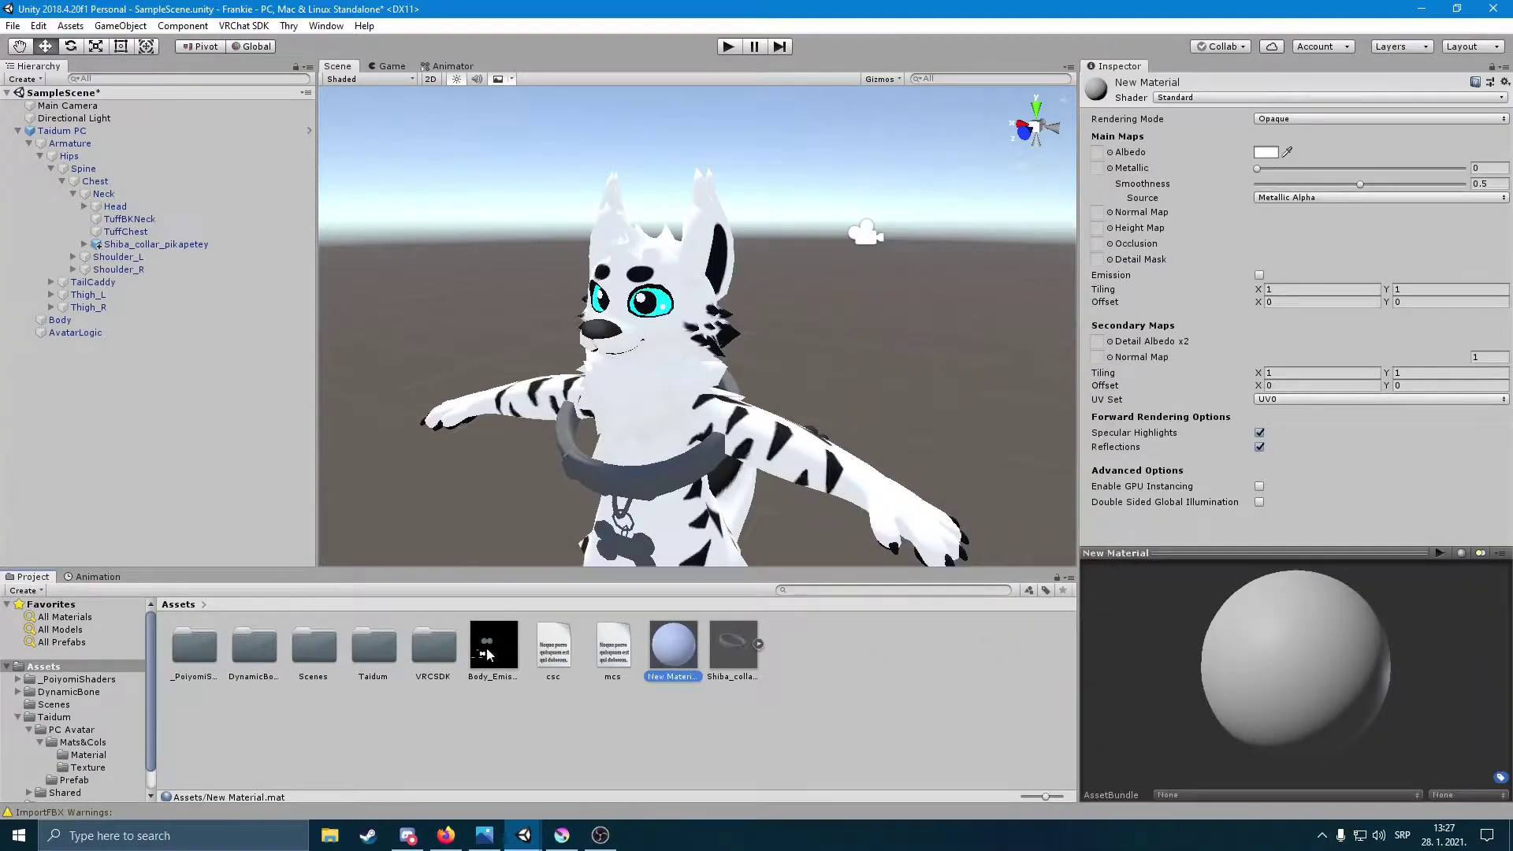
pyautogui.moveTo(1084, 164); pyautogui.dragTo(1097, 152)
pyautogui.moveTo(1360, 183); pyautogui.dragTo(1256, 183)
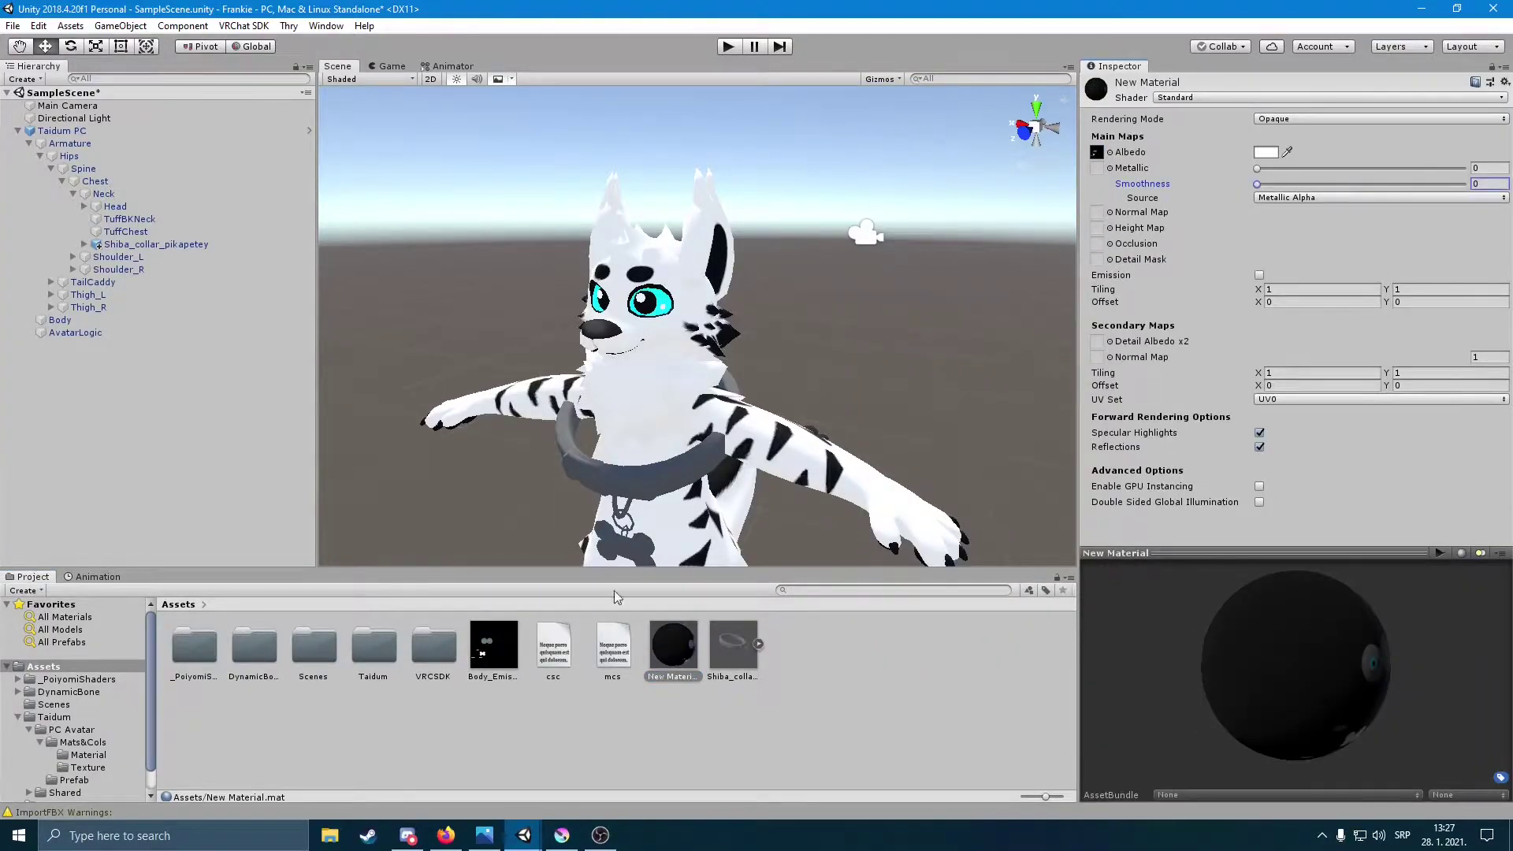
pyautogui.moveTo(665, 615); pyautogui.dragTo(640, 496)
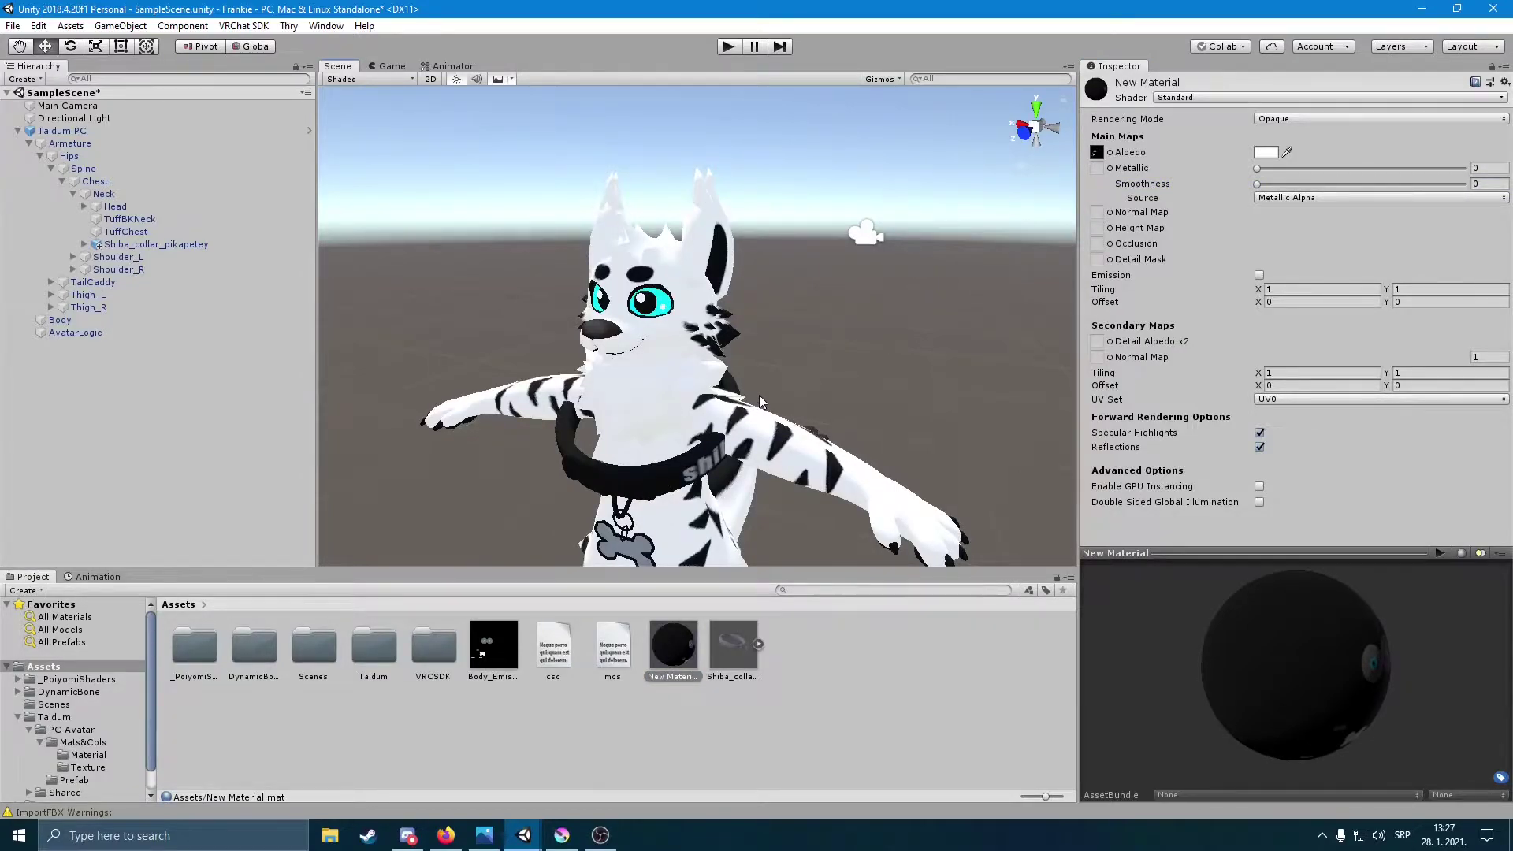
# Step: Raise the collar to the avatar's neck and scale it down uniformly to about 0.74
pyautogui.keyDown('alt'); pyautogui.moveTo(764, 384); pyautogui.dragTo(769, 426); pyautogui.keyUp('alt')
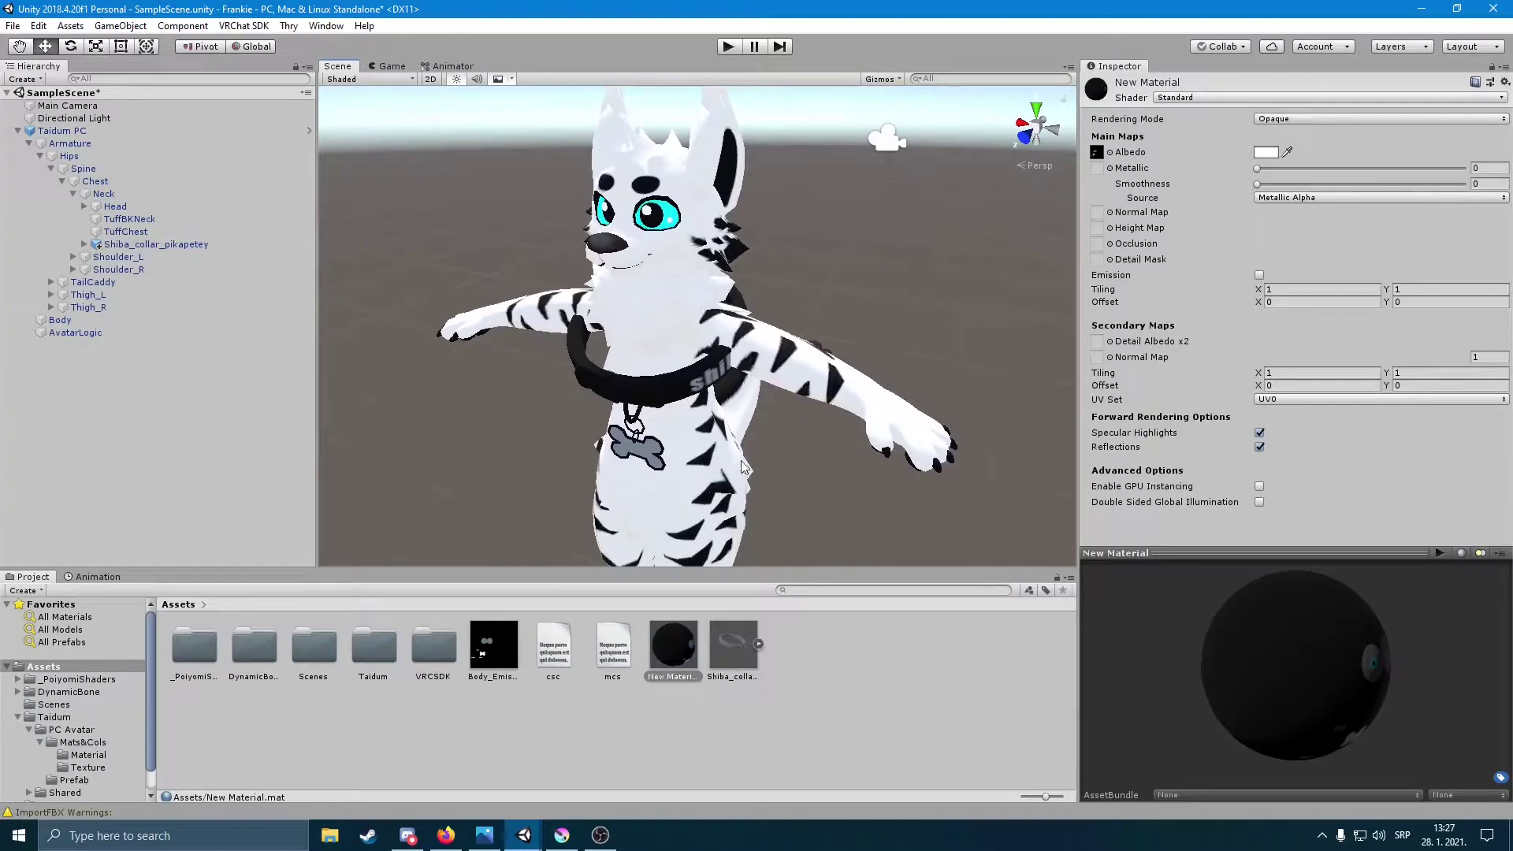
pyautogui.click(664, 390)
pyautogui.moveTo(675, 242); pyautogui.dragTo(670, 218)
pyautogui.moveTo(619, 271); pyautogui.dragTo(651, 252)
pyautogui.click(96, 45)
pyautogui.click(820, 270)
# Step: Adjust the collar's position along its depth axis so it wraps evenly around the neck
pyautogui.scroll(5, 820, 269)
pyautogui.keyDown('alt'); pyautogui.moveTo(820, 269); pyautogui.dragTo(709, 426); pyautogui.keyUp('alt')
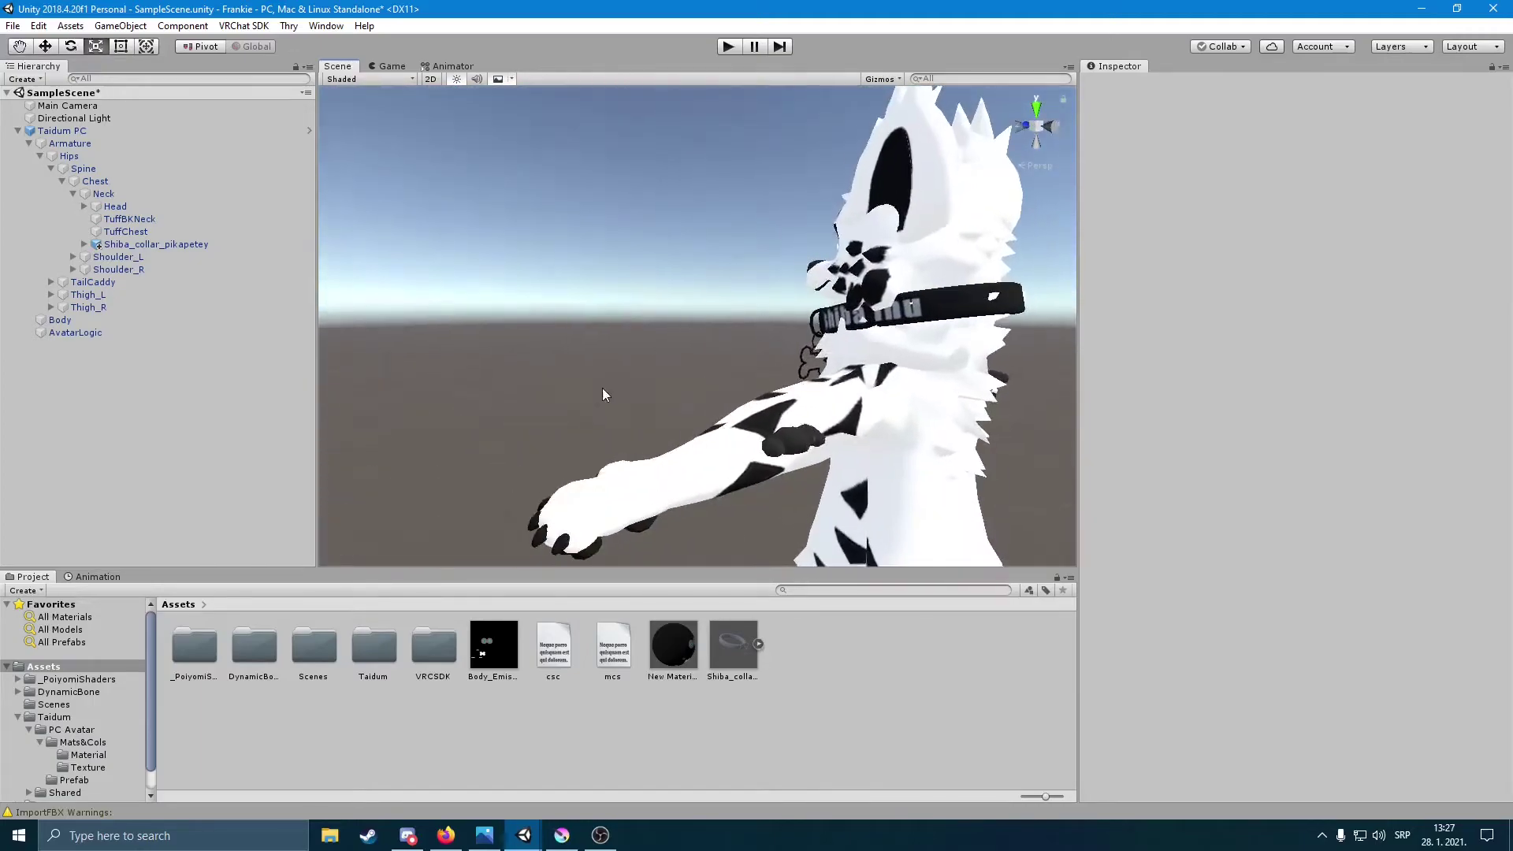
pyautogui.click(714, 426)
pyautogui.click(52, 52)
pyautogui.moveTo(618, 368); pyautogui.dragTo(623, 382)
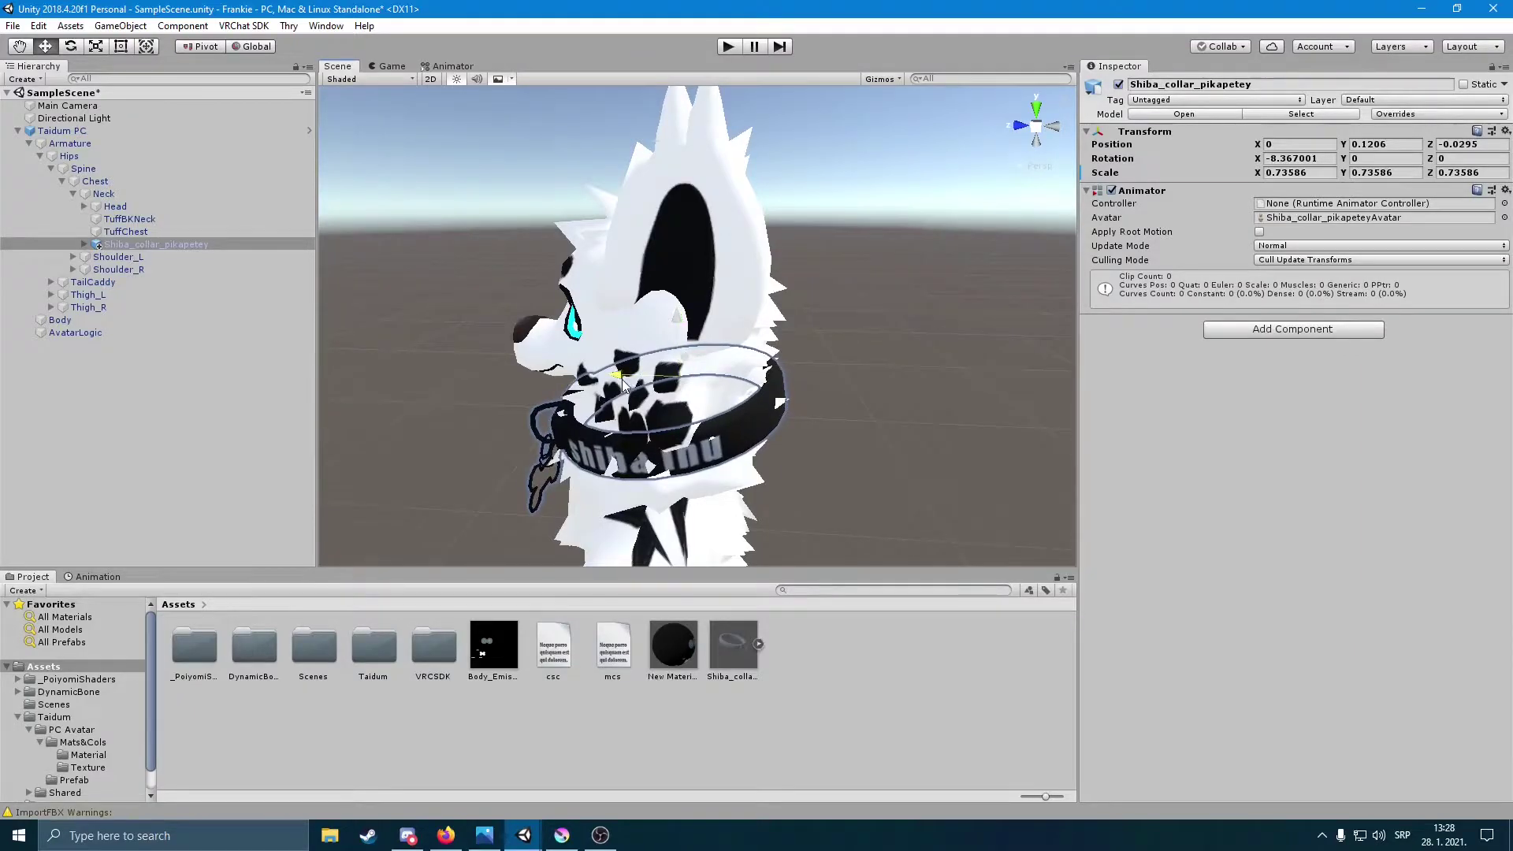
pyautogui.click(865, 507)
pyautogui.keyDown('alt'); pyautogui.moveTo(865, 508); pyautogui.dragTo(703, 389); pyautogui.keyUp('alt')
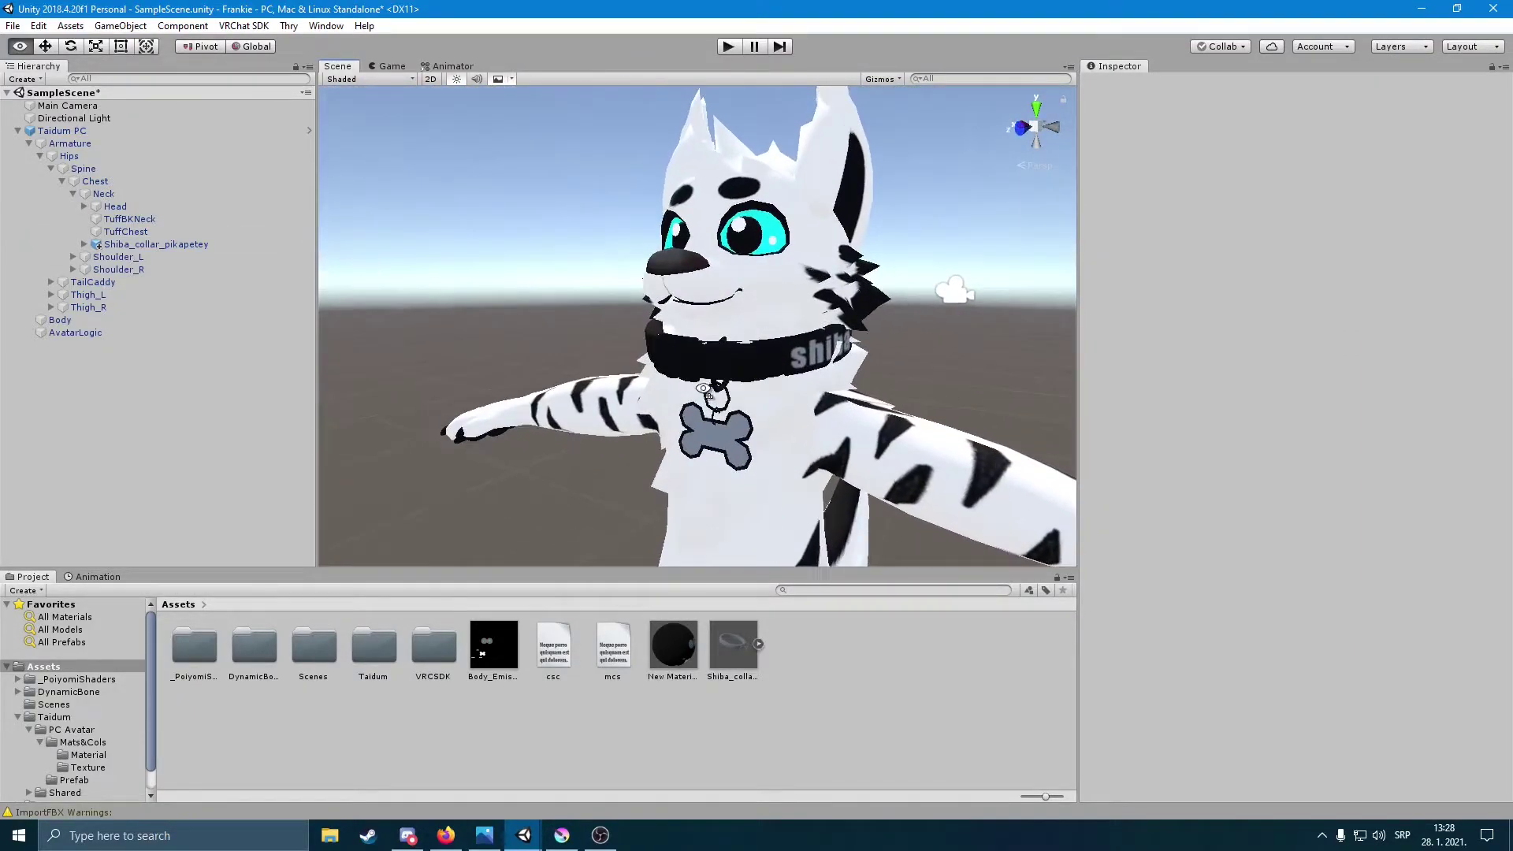
pyautogui.scroll(-3, 783, 410)
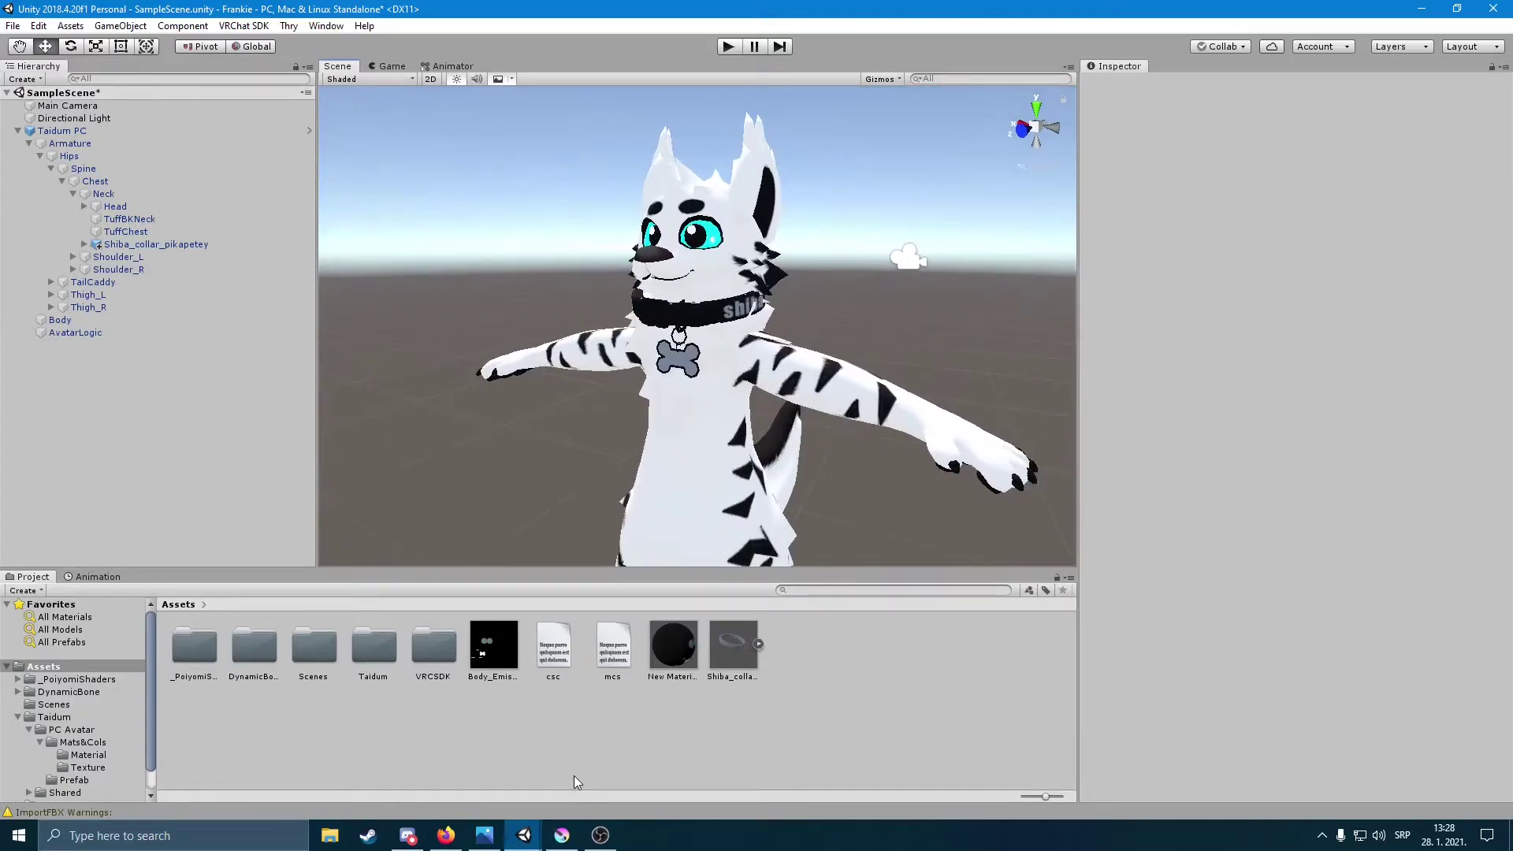
# Step: Check the avatar's reference screenshot, and open the Body_Emission texture as a new document in Krita
pyautogui.click(485, 835)
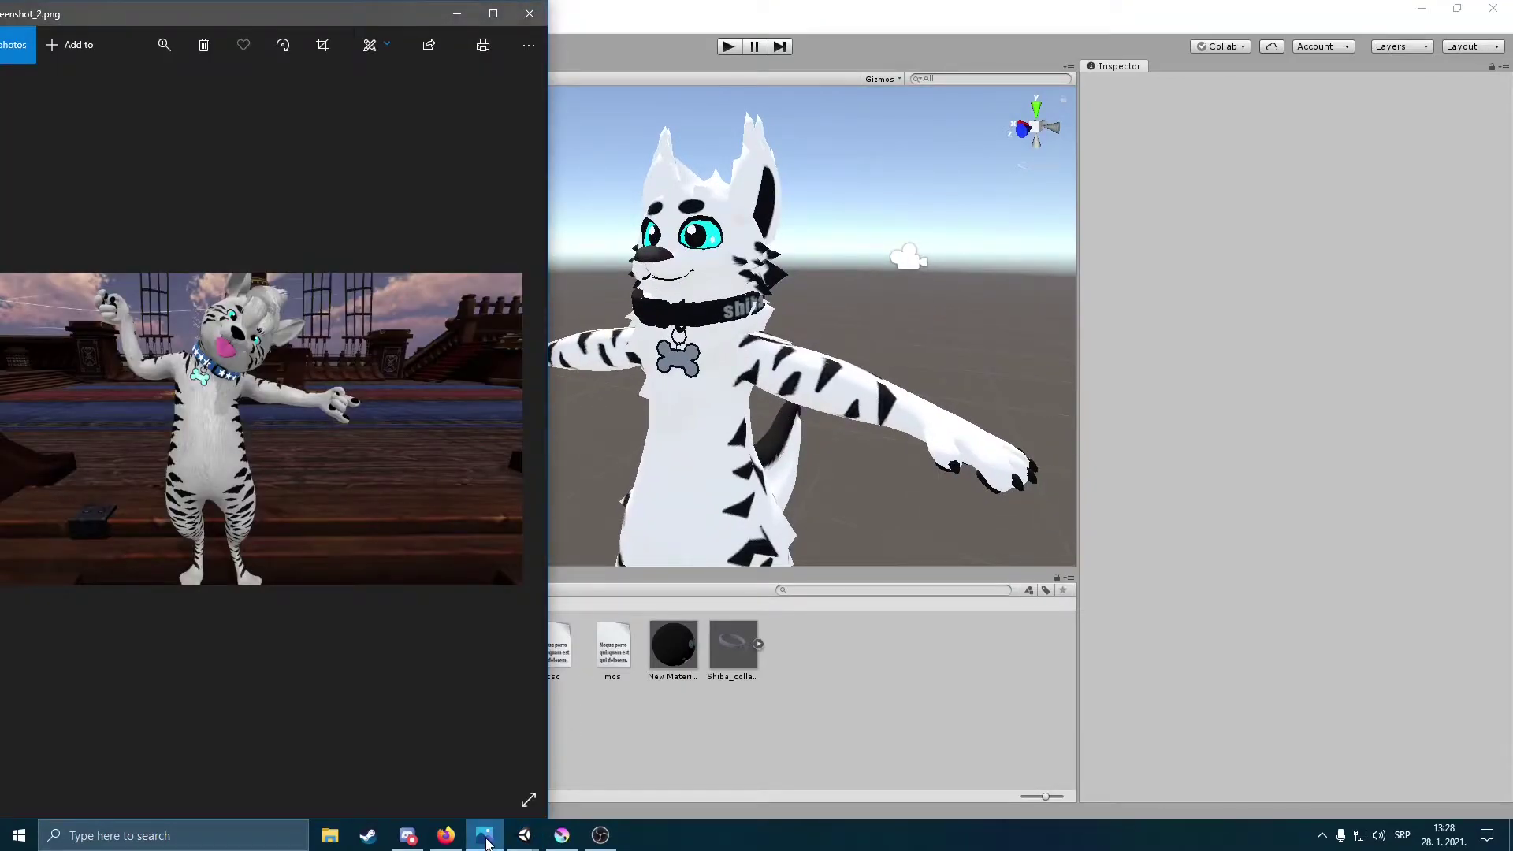
pyautogui.click(523, 835)
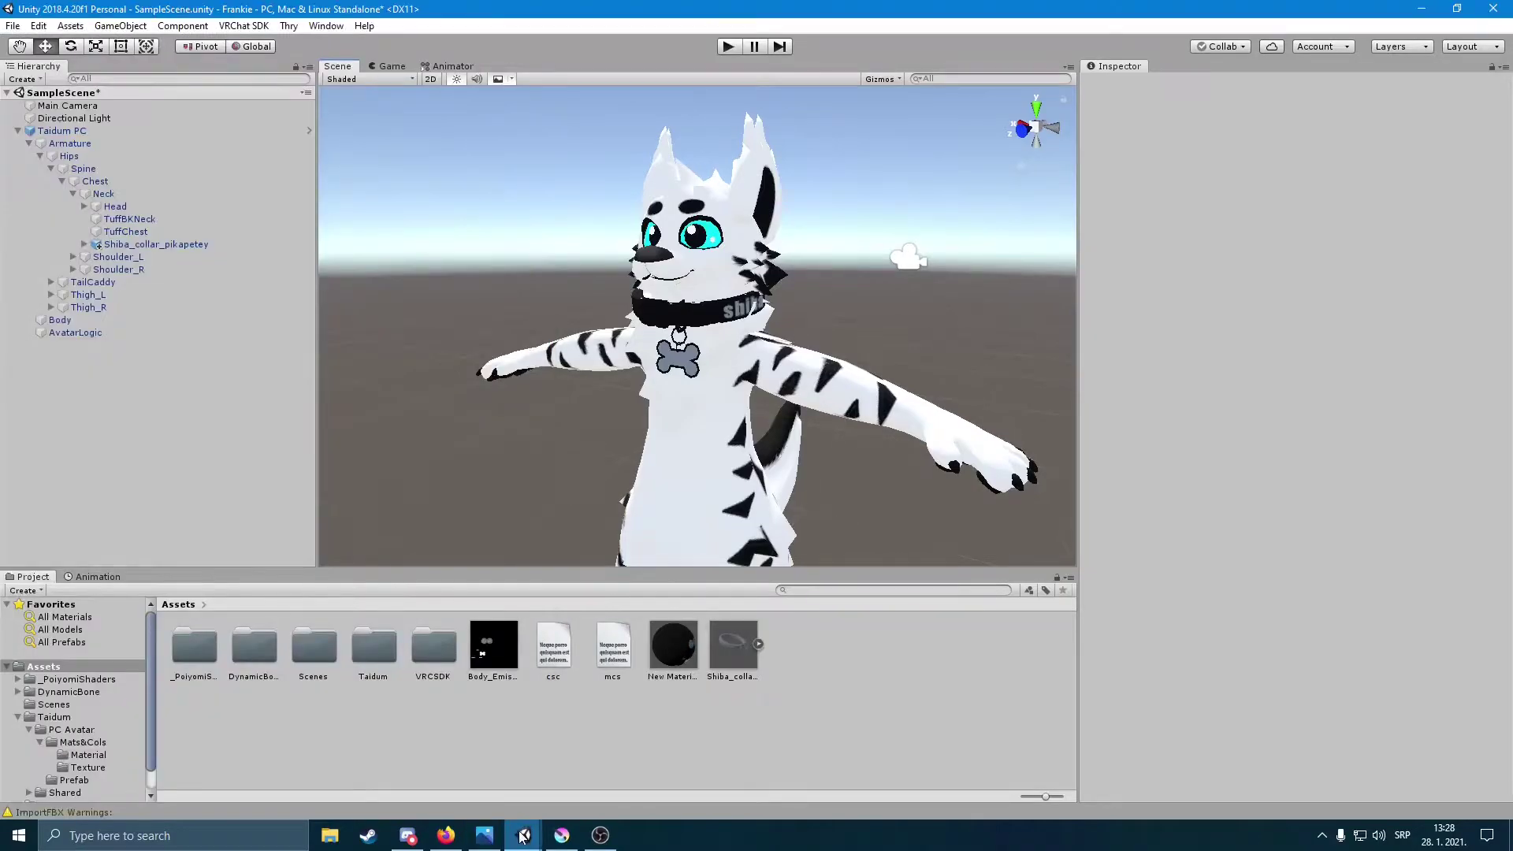
pyautogui.moveTo(568, 759)
pyautogui.mouseDown()
pyautogui.moveTo(599, 835)
pyautogui.moveTo(587, 753)
pyautogui.mouseUp()
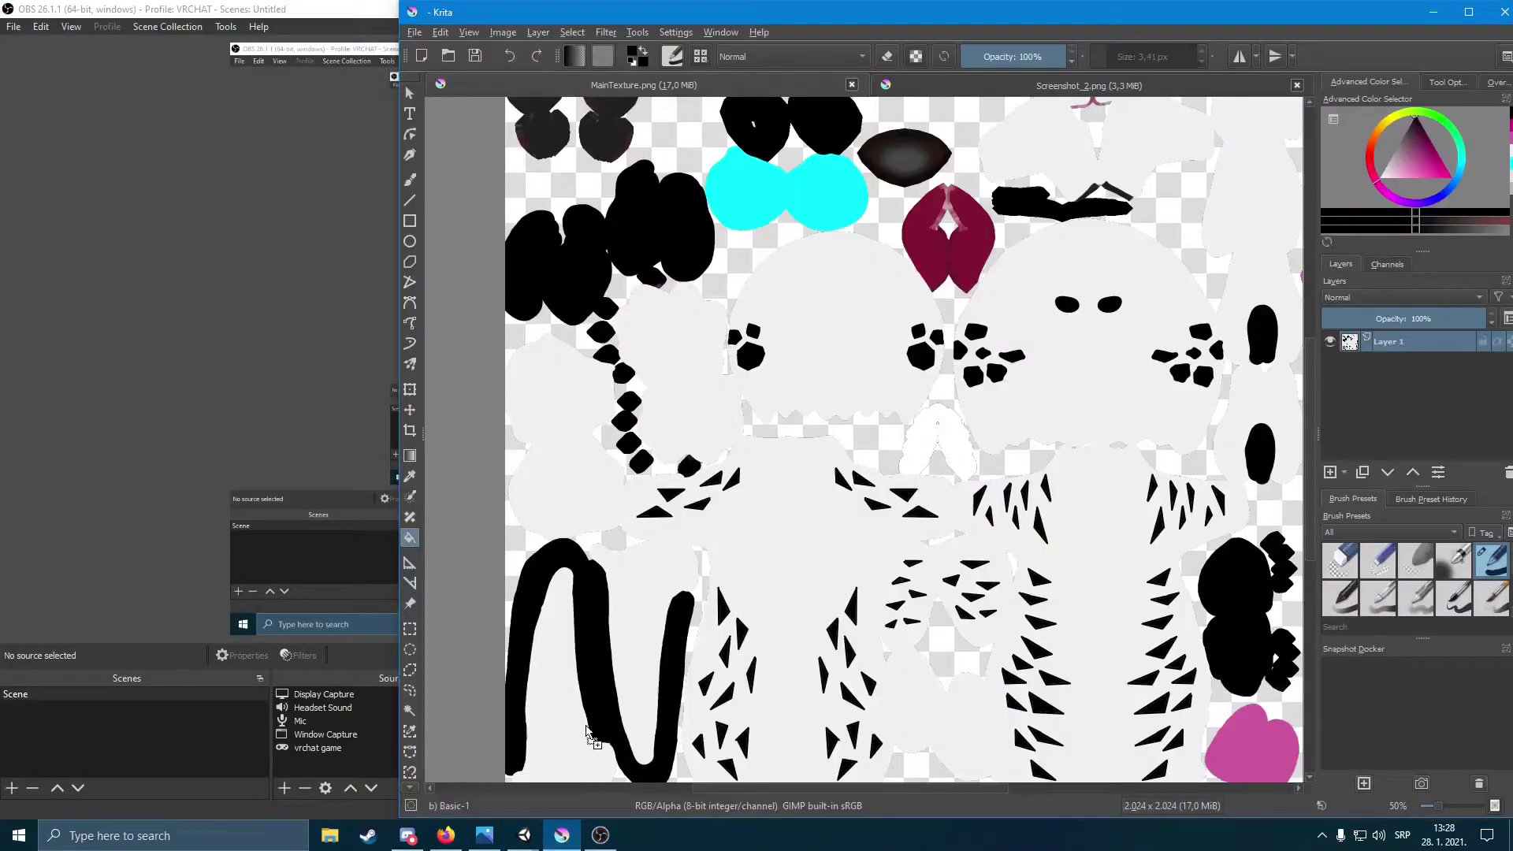
pyautogui.moveTo(602, 679); pyautogui.dragTo(602, 680)
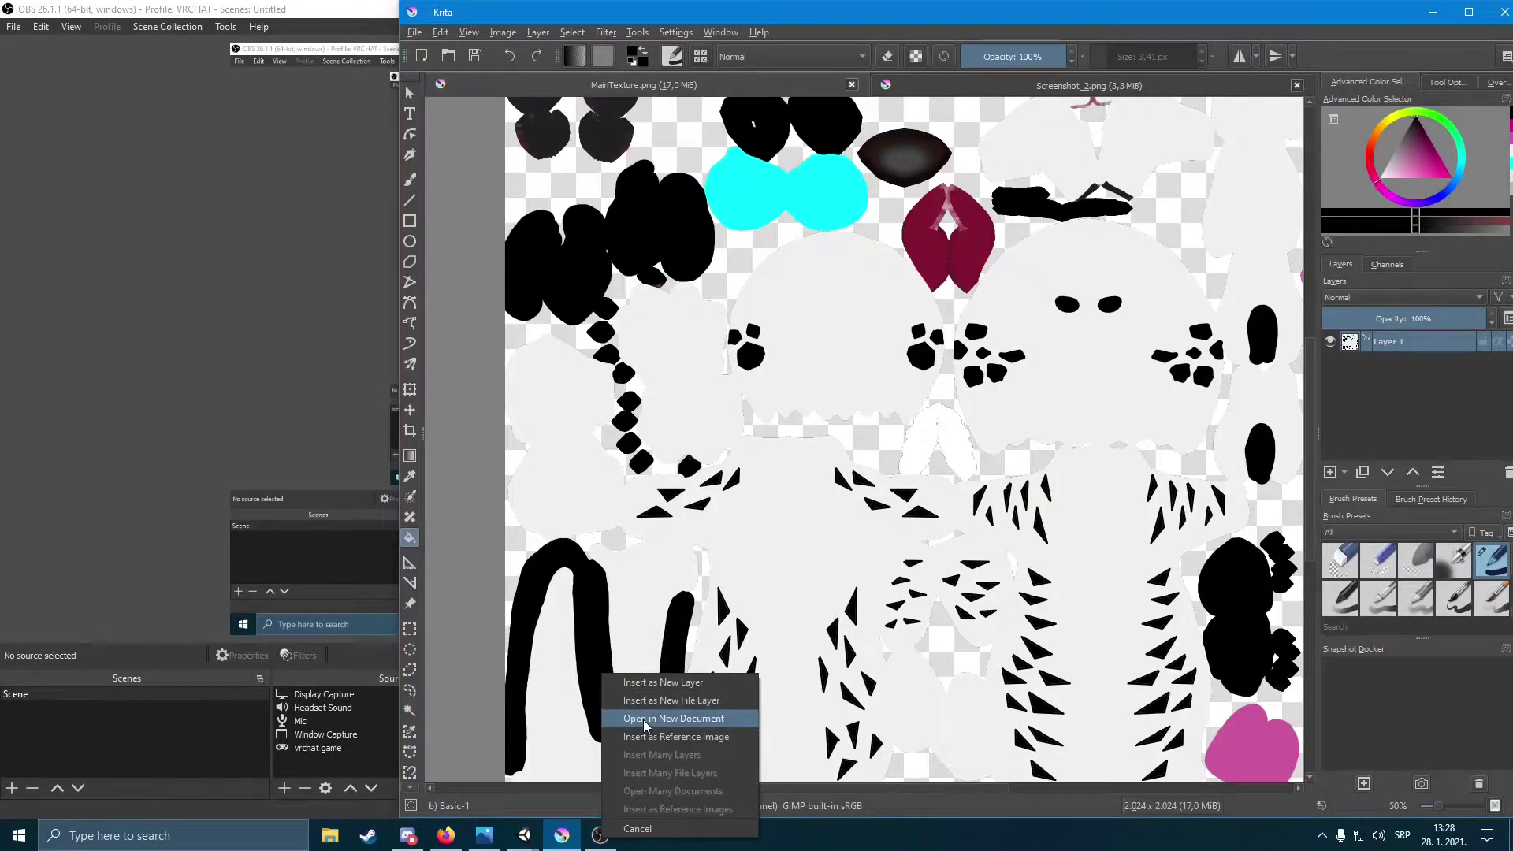
pyautogui.click(1430, 11)
pyautogui.click(561, 835)
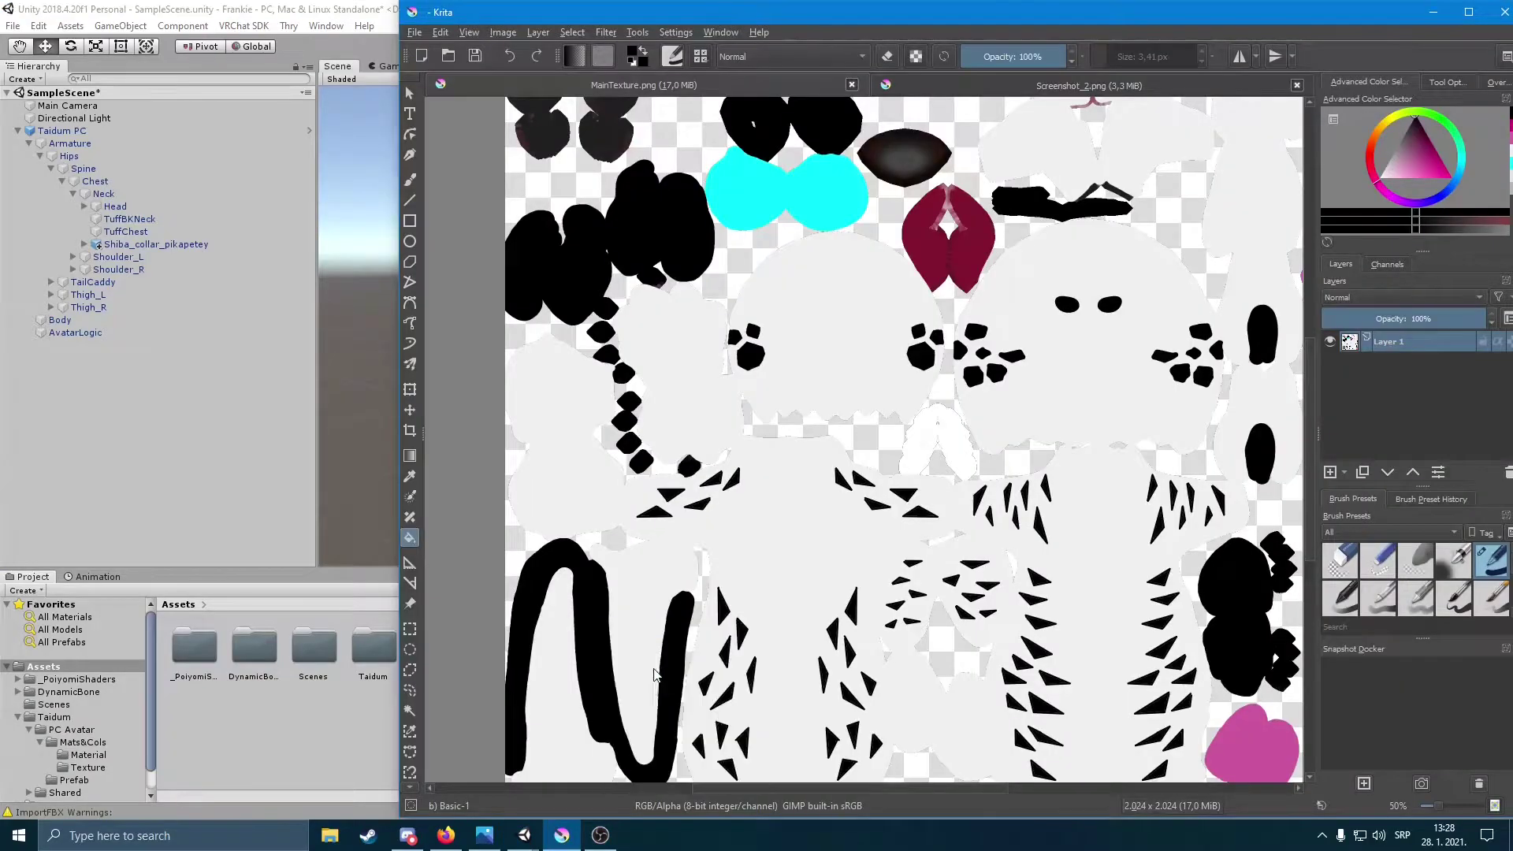
pyautogui.click(1467, 11)
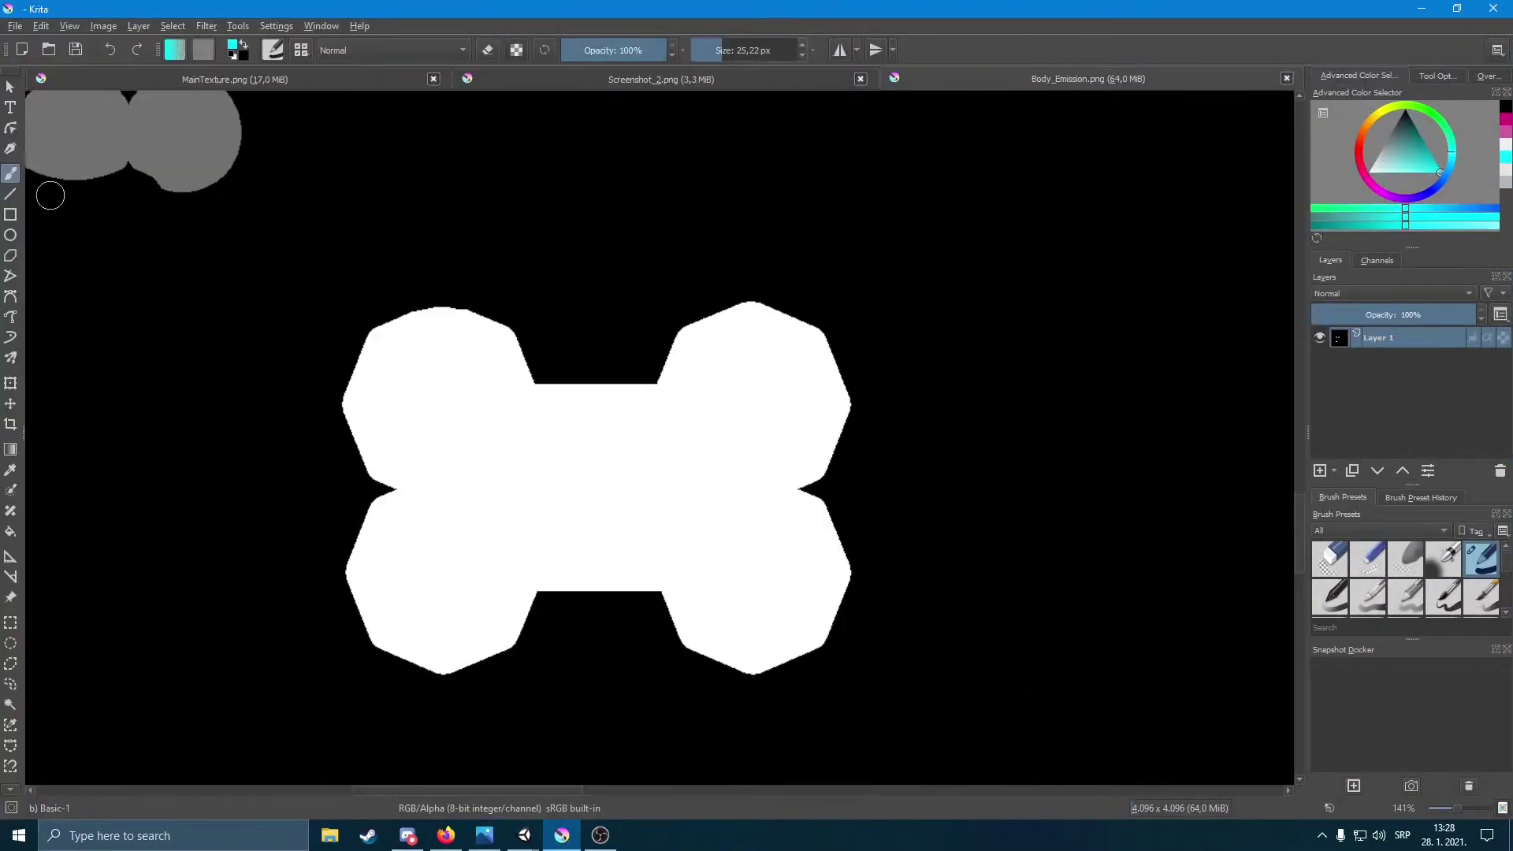
# Step: Paint the white bone tag cyan with an enlarged brush and save the texture
pyautogui.moveTo(404, 478)
pyautogui.mouseDown()
pyautogui.moveTo(373, 352)
pyautogui.moveTo(503, 345)
pyautogui.moveTo(663, 390)
pyautogui.moveTo(690, 340)
pyautogui.moveTo(836, 392)
pyautogui.moveTo(797, 647)
pyautogui.moveTo(535, 577)
pyautogui.moveTo(424, 658)
pyautogui.moveTo(375, 531)
pyautogui.moveTo(408, 490)
pyautogui.mouseUp()
pyautogui.press(']')
pyautogui.moveTo(402, 426)
pyautogui.mouseDown()
pyautogui.moveTo(513, 506)
pyautogui.moveTo(740, 493)
pyautogui.moveTo(756, 614)
pyautogui.mouseUp()
pyautogui.hotkey('ctrl', 's')
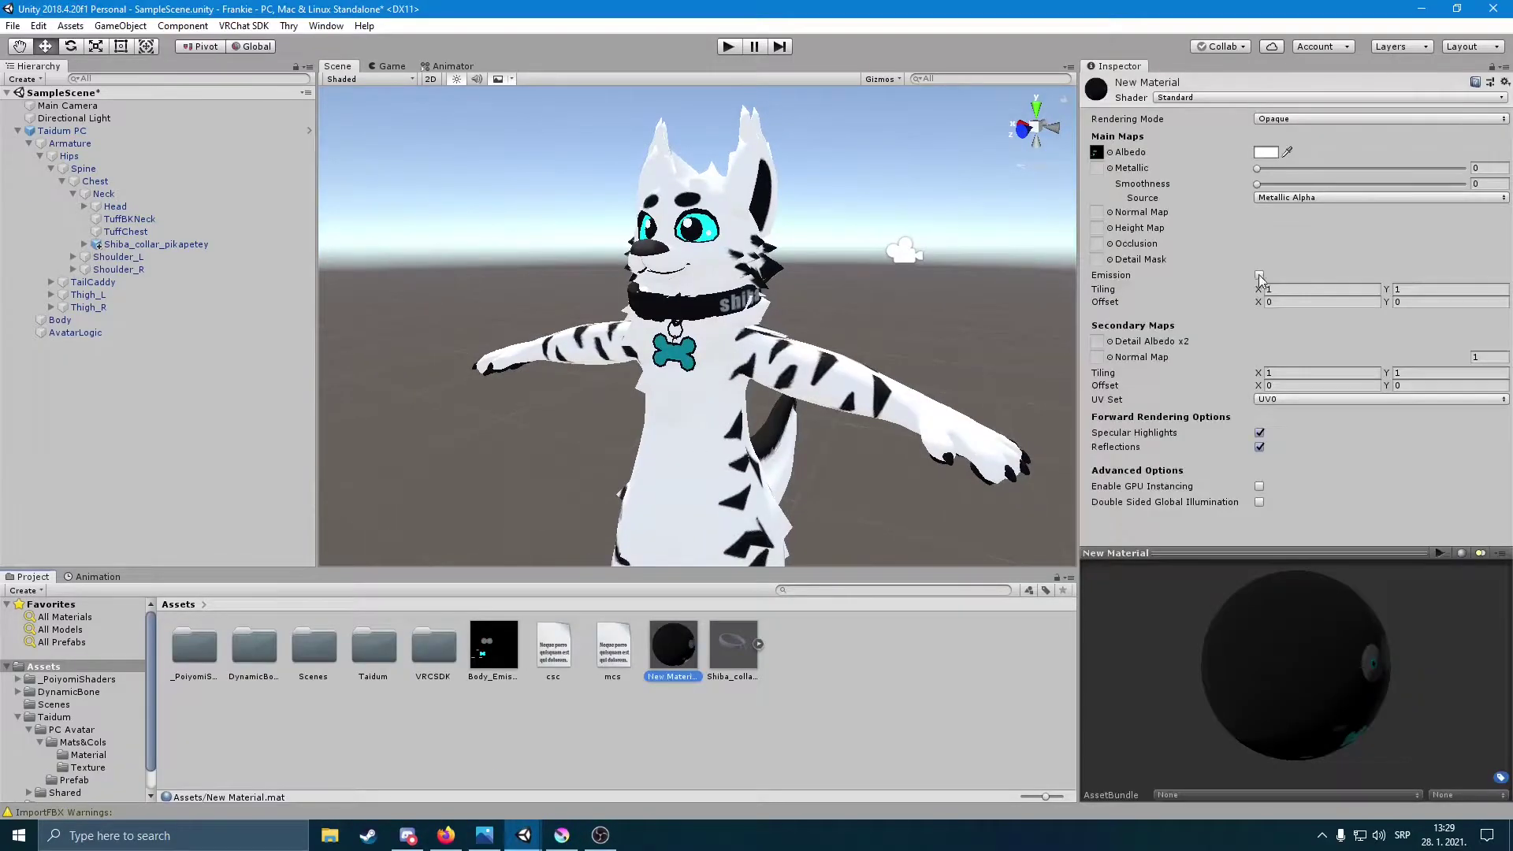
# Step: Check the reference screenshot and outline a white star below the bone, near the texture's edge, with straight lines
pyautogui.click(484, 834)
pyautogui.click(561, 834)
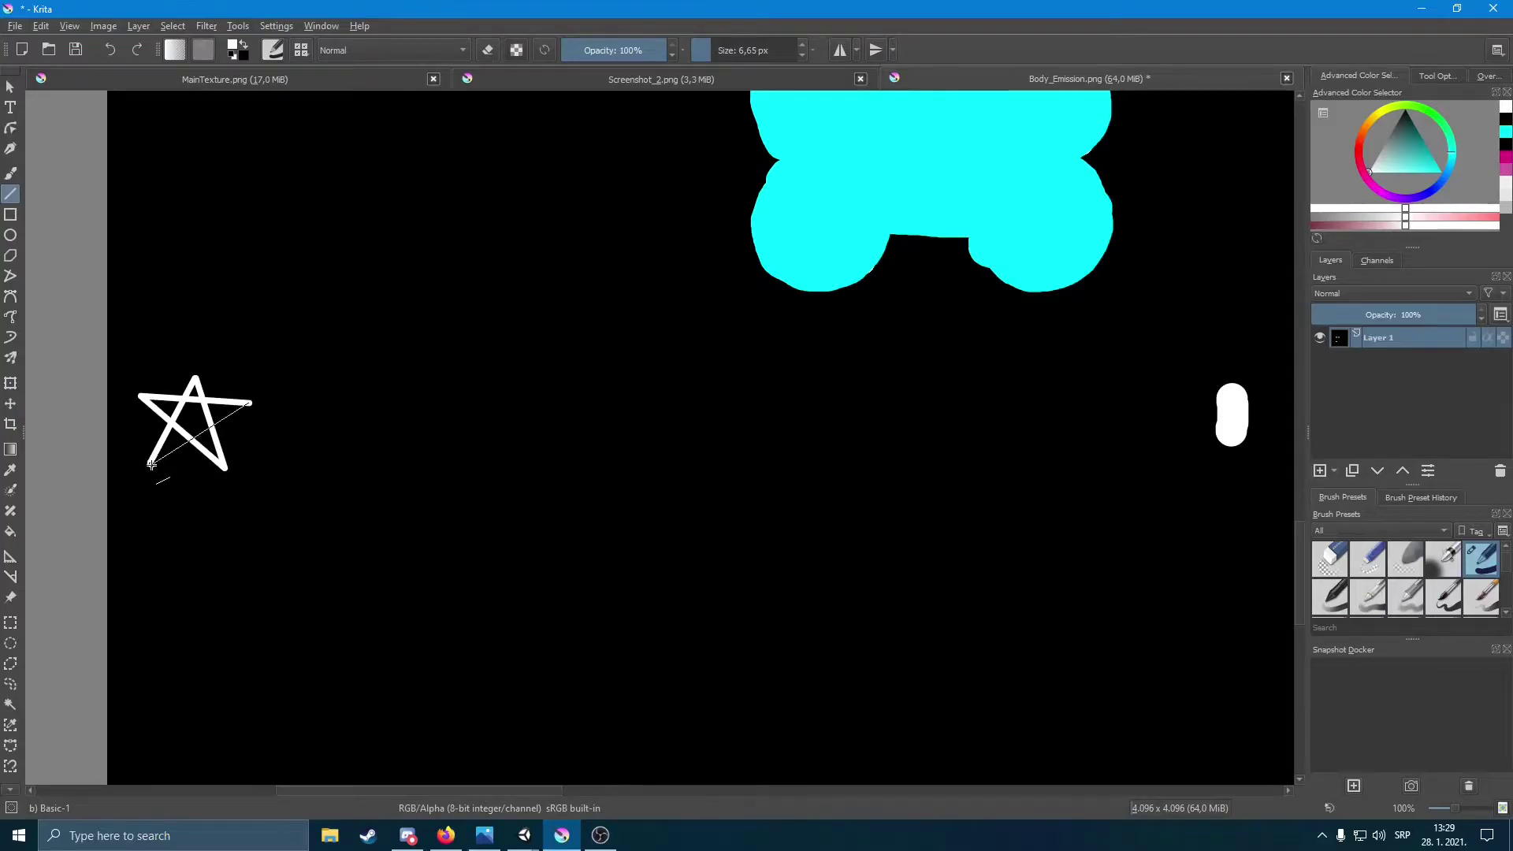
pyautogui.moveTo(175, 443); pyautogui.dragTo(201, 394)
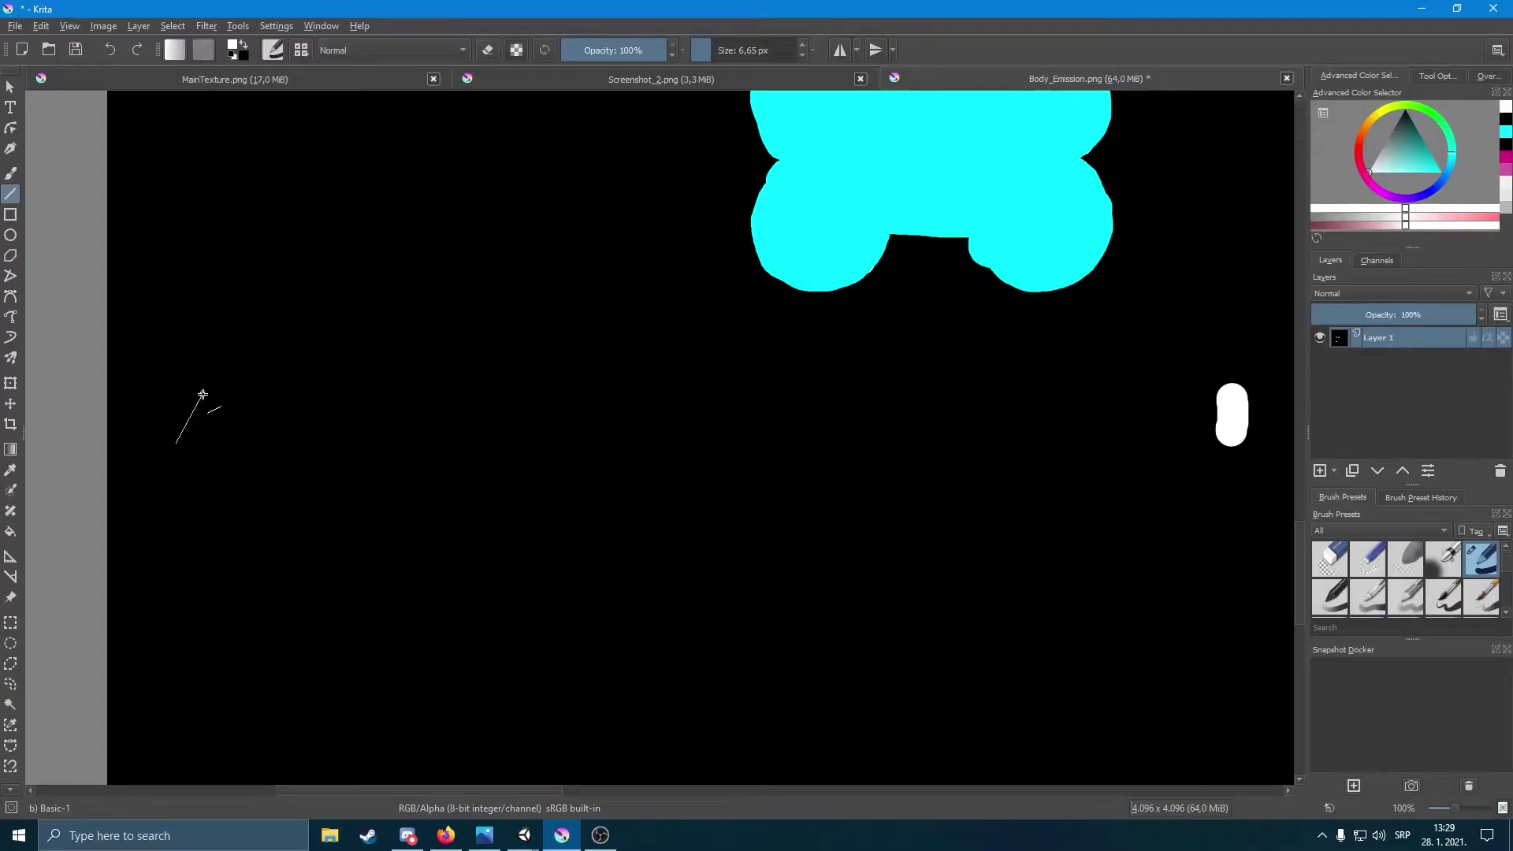
pyautogui.moveTo(234, 379); pyautogui.dragTo(252, 447)
# Step: Outline a second white five-pointed star between the first star and the texture's edge
pyautogui.moveTo(163, 445); pyautogui.dragTo(226, 323)
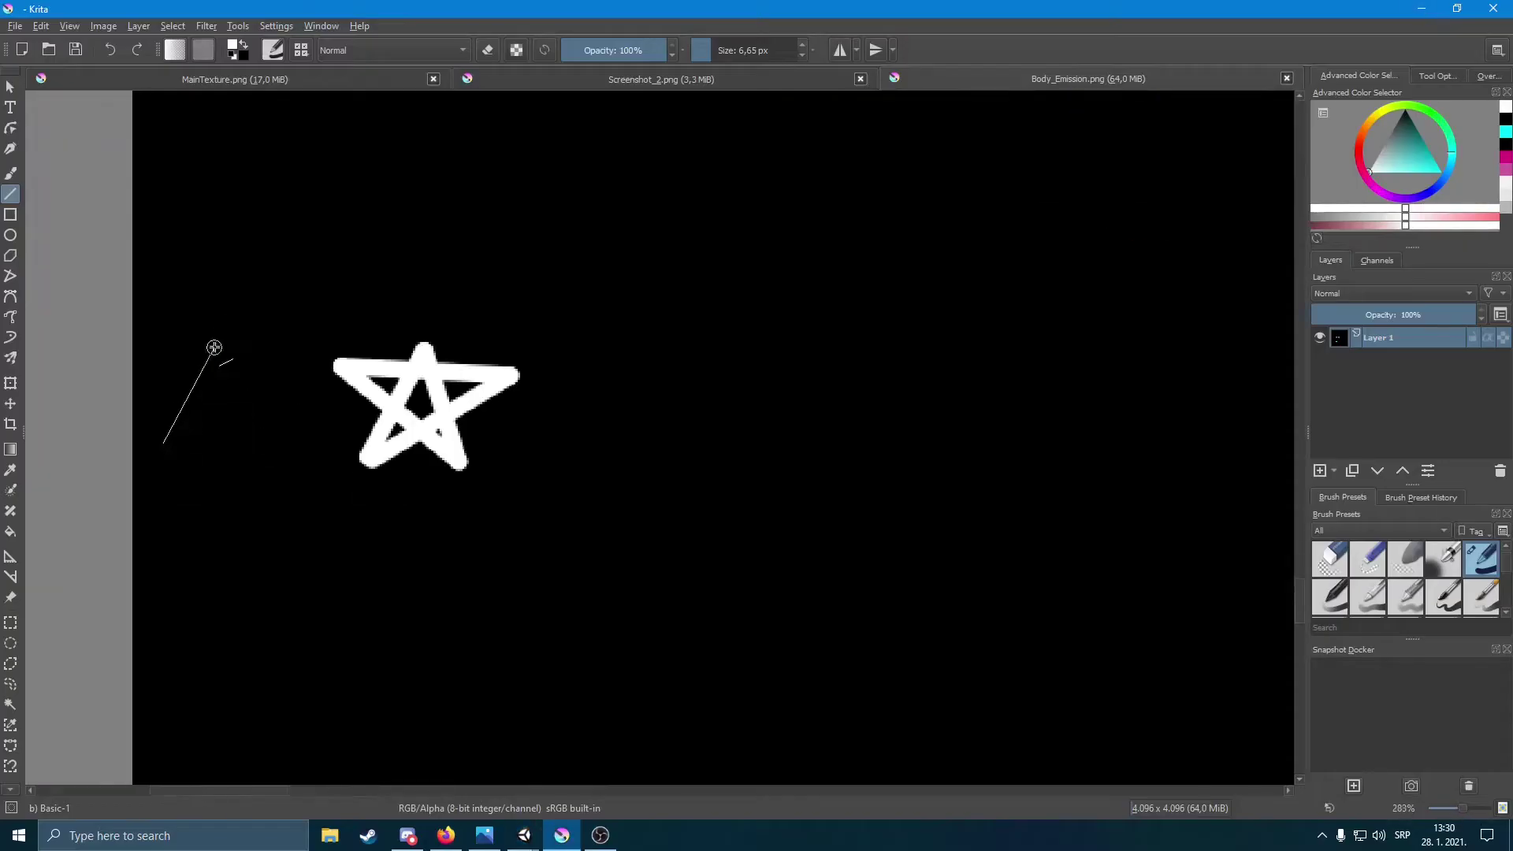
pyautogui.moveTo(226, 323)
pyautogui.mouseDown()
pyautogui.moveTo(267, 450)
pyautogui.moveTo(150, 368)
pyautogui.mouseUp()
pyautogui.moveTo(149, 368); pyautogui.dragTo(299, 371)
pyautogui.moveTo(293, 373); pyautogui.dragTo(181, 455)
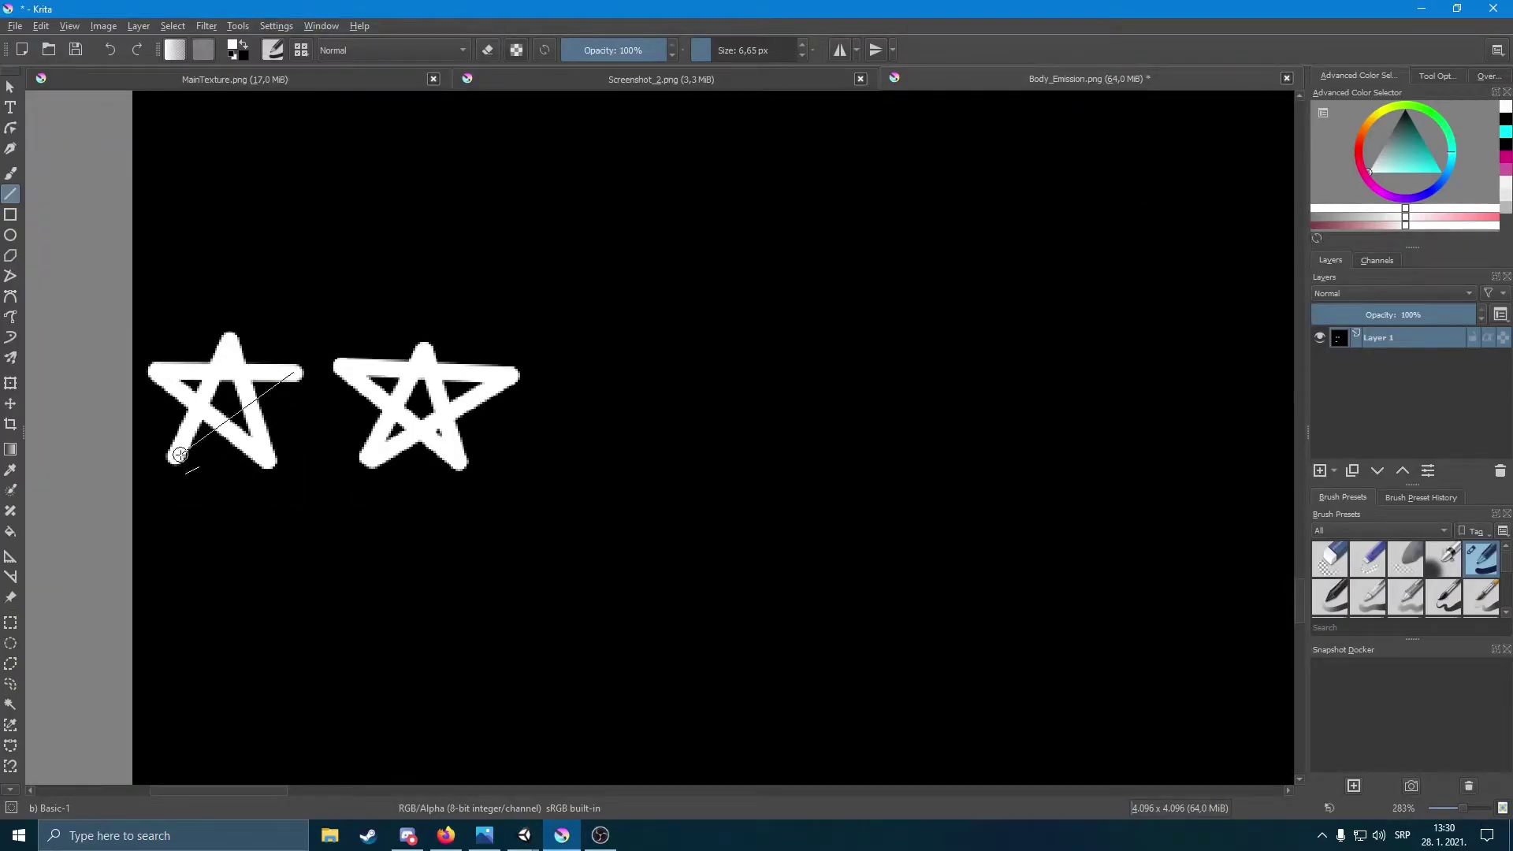
pyautogui.moveTo(462, 455); pyautogui.dragTo(465, 465)
# Step: Outline two more white five-pointed stars to continue the row away from the texture's edge
pyautogui.moveTo(551, 471); pyautogui.dragTo(517, 483, button='middle')
pyautogui.moveTo(523, 489); pyautogui.dragTo(574, 341)
pyautogui.moveTo(574, 342); pyautogui.dragTo(616, 492)
pyautogui.moveTo(617, 492); pyautogui.dragTo(512, 394)
pyautogui.moveTo(507, 489); pyautogui.dragTo(434, 513, button='middle')
pyautogui.moveTo(635, 514)
pyautogui.mouseDown()
pyautogui.moveTo(691, 364)
pyautogui.moveTo(732, 518)
pyautogui.mouseUp()
pyautogui.moveTo(732, 518); pyautogui.dragTo(621, 413)
pyautogui.moveTo(620, 412)
pyautogui.mouseDown()
pyautogui.moveTo(766, 420)
pyautogui.moveTo(630, 516)
pyautogui.mouseUp()
pyautogui.scroll(-1, 614, 472)
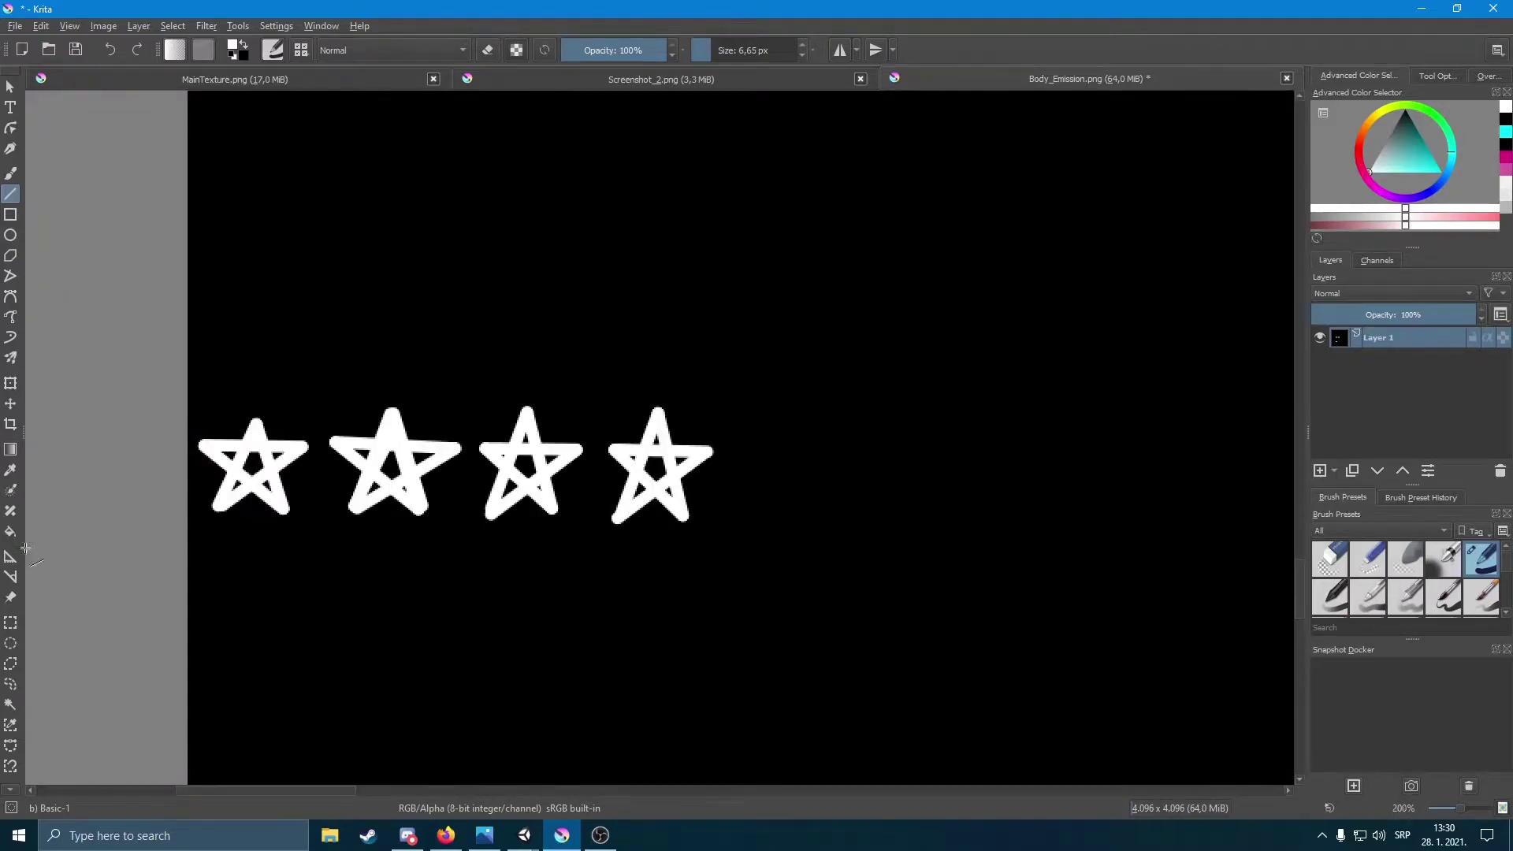
# Step: Fill the insides of the star outlines with white using the brush, and check the collar on the avatar in Unity
pyautogui.press('b')
pyautogui.scroll(2, 197, 425)
pyautogui.moveTo(587, 418); pyautogui.dragTo(674, 405)
pyautogui.moveTo(909, 410); pyautogui.dragTo(842, 410, button='middle')
pyautogui.moveTo(1024, 473)
pyautogui.mouseDown()
pyautogui.moveTo(1063, 428)
pyautogui.moveTo(1111, 425)
pyautogui.mouseUp()
pyautogui.moveTo(788, 473); pyautogui.dragTo(710, 473, button='middle')
pyautogui.click(538, 833)
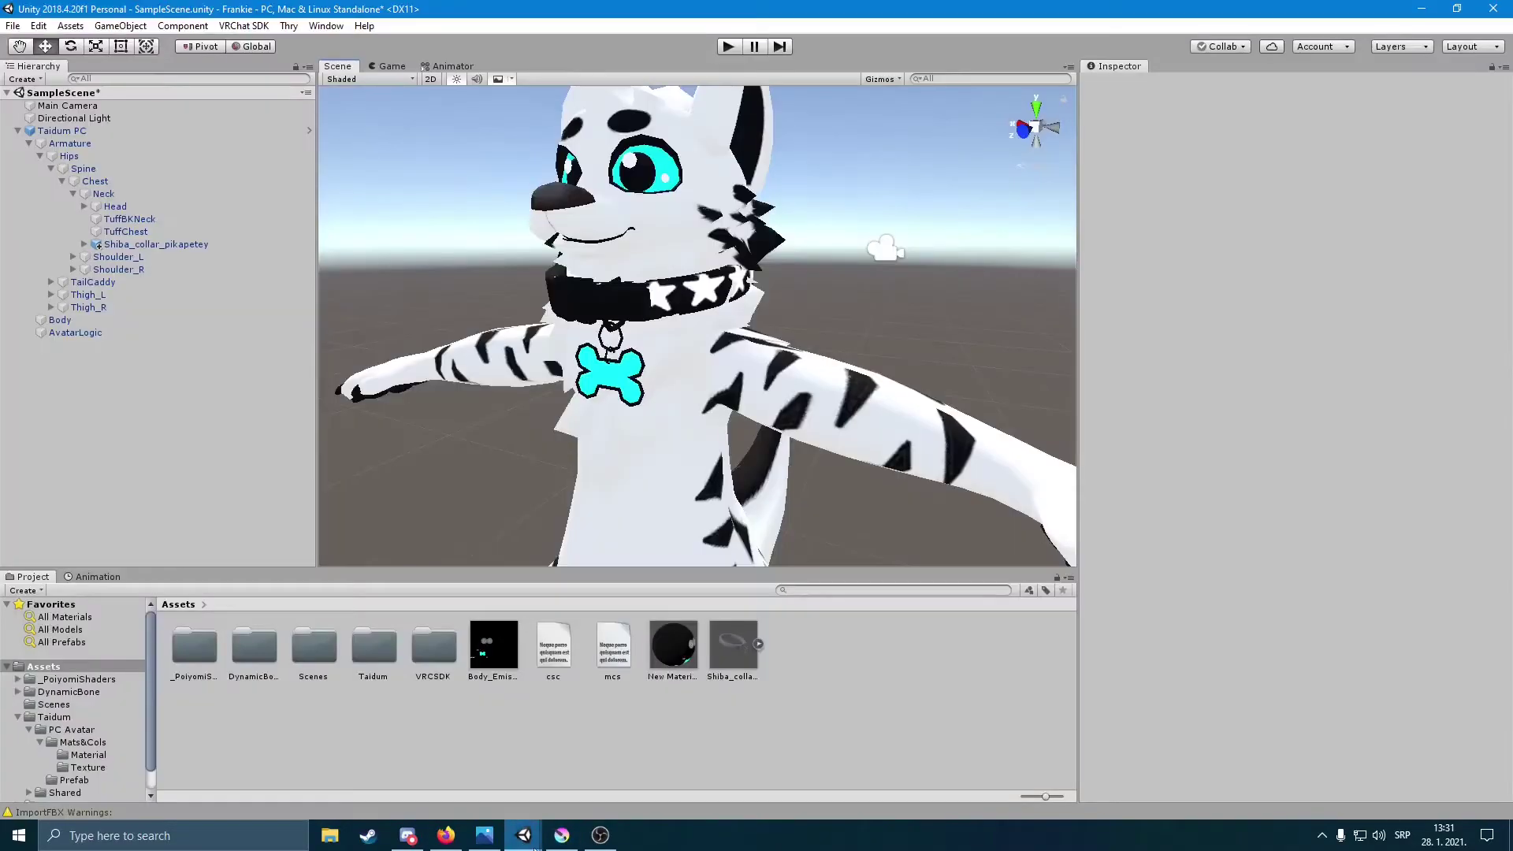
pyautogui.keyDown('alt'); pyautogui.moveTo(880, 442); pyautogui.dragTo(788, 441); pyautogui.keyUp('alt')
pyautogui.click(562, 835)
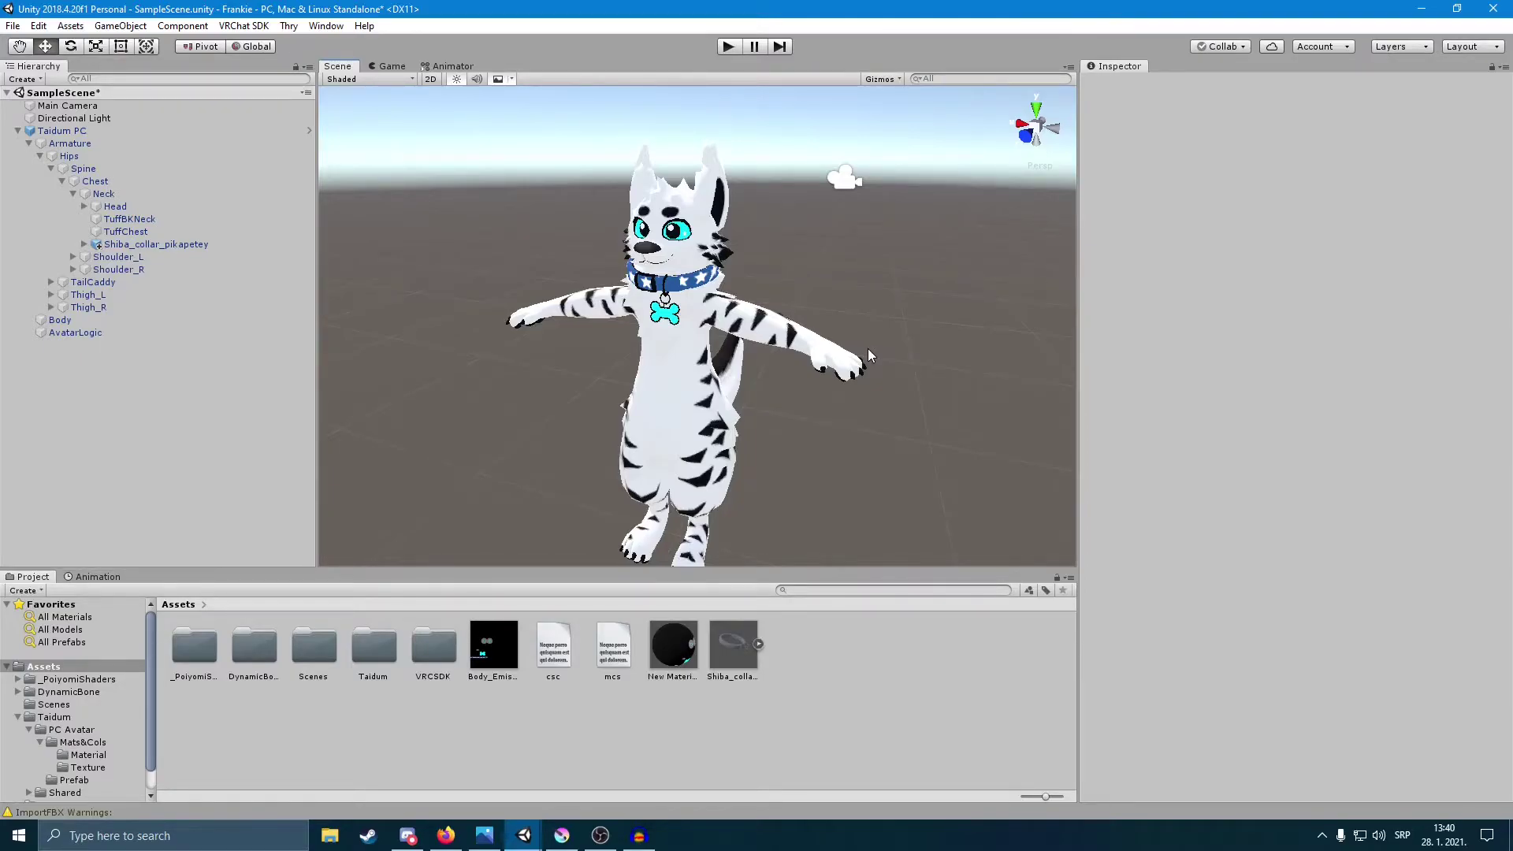
# Step: Scale the whole Taidum PC avatar up uniformly to about 1.39
pyautogui.moveTo(868, 349); pyautogui.dragTo(816, 381, button='right')
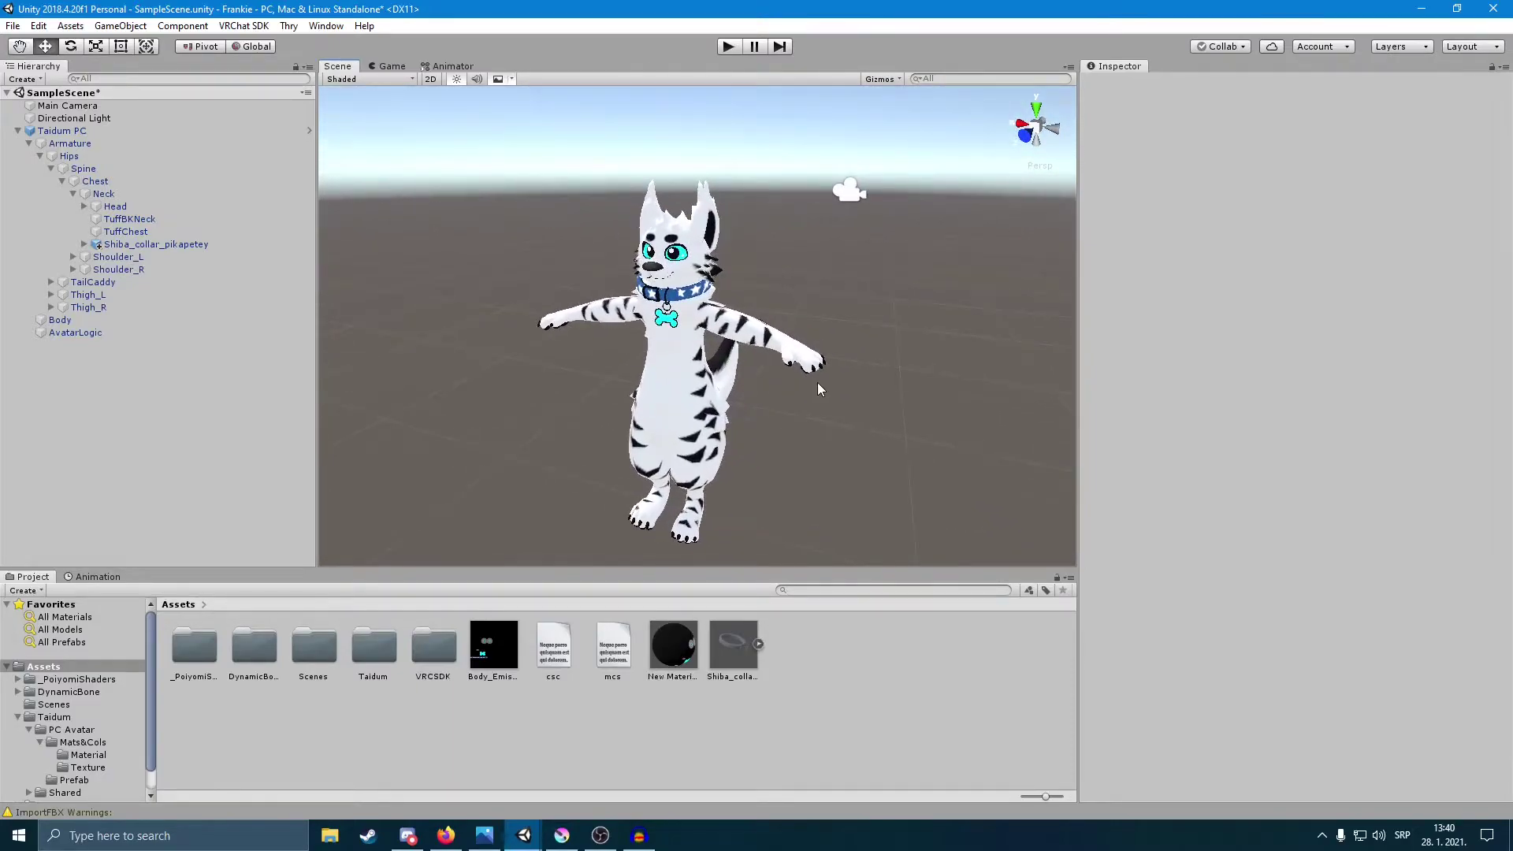
pyautogui.click(674, 368)
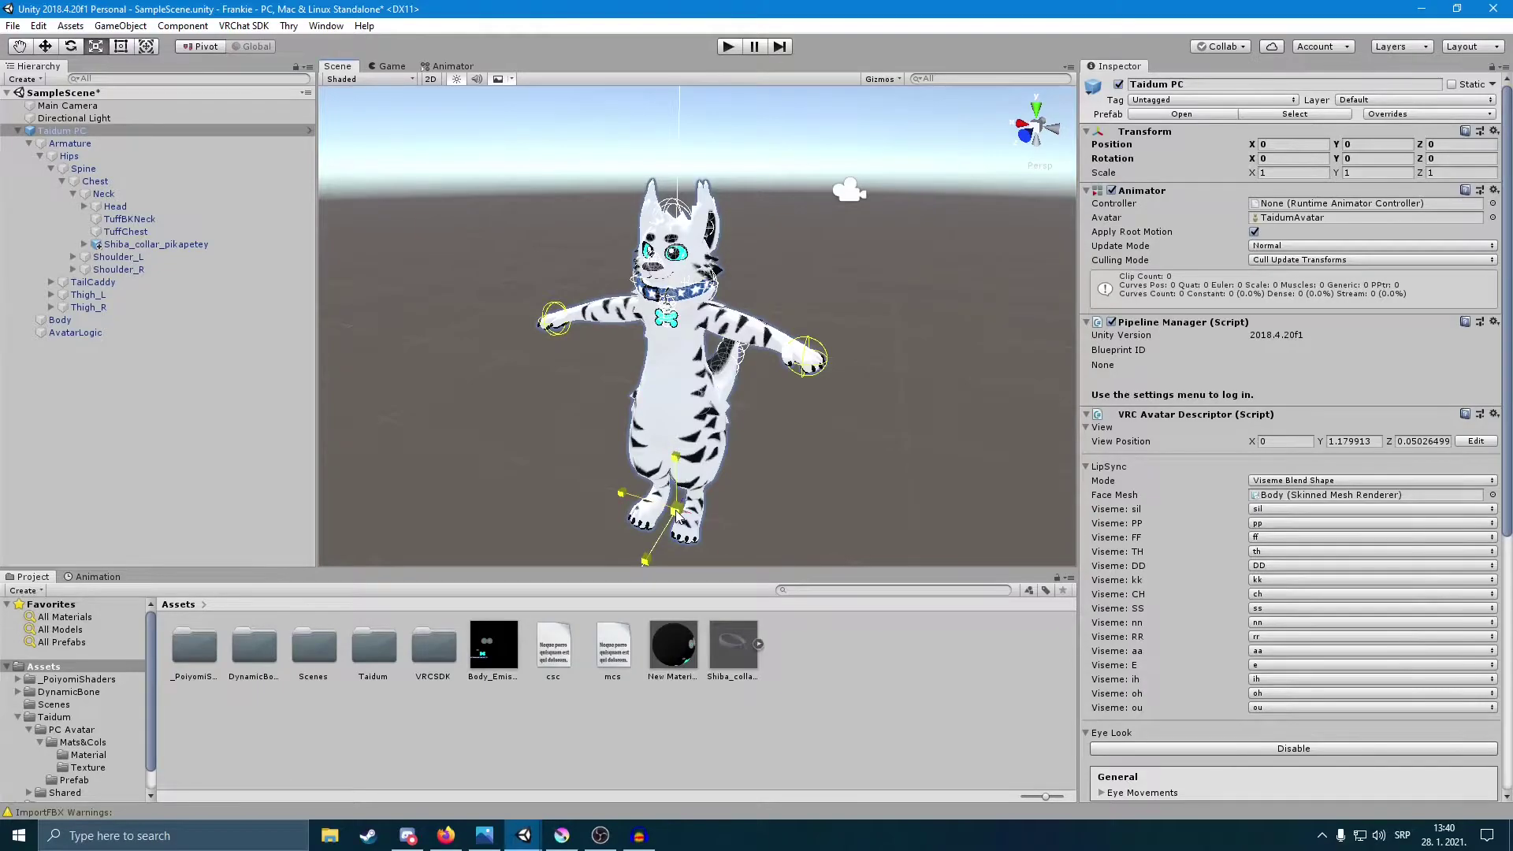
pyautogui.moveTo(677, 512)
pyautogui.mouseDown()
pyautogui.moveTo(717, 506)
pyautogui.moveTo(619, 516)
pyautogui.moveTo(763, 494)
pyautogui.moveTo(666, 516)
pyautogui.moveTo(700, 513)
pyautogui.mouseUp()
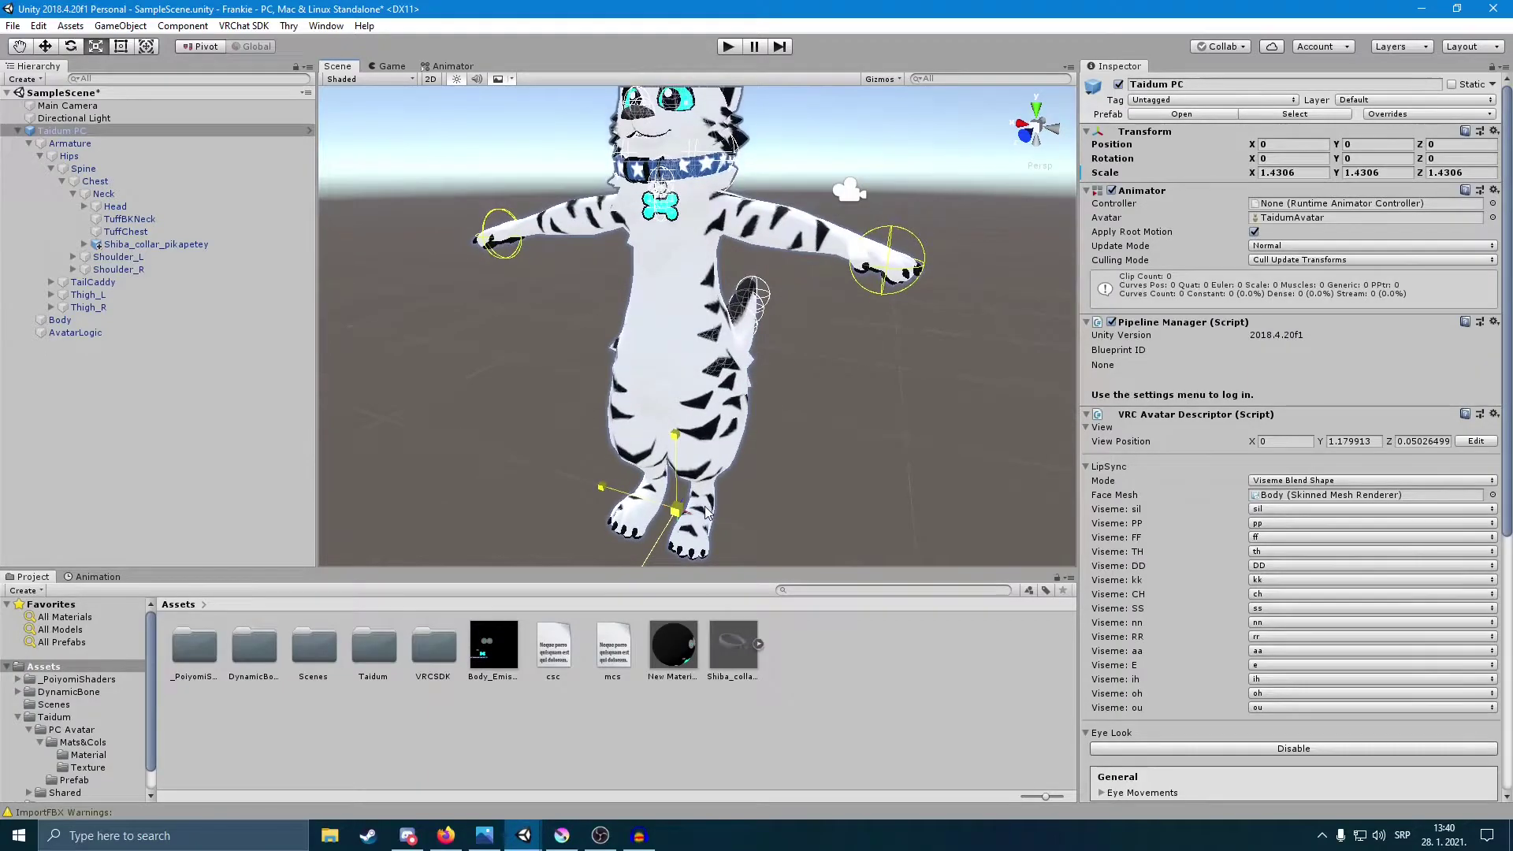
pyautogui.keyDown('alt'); pyautogui.moveTo(810, 461); pyautogui.dragTo(744, 442); pyautogui.keyUp('alt')
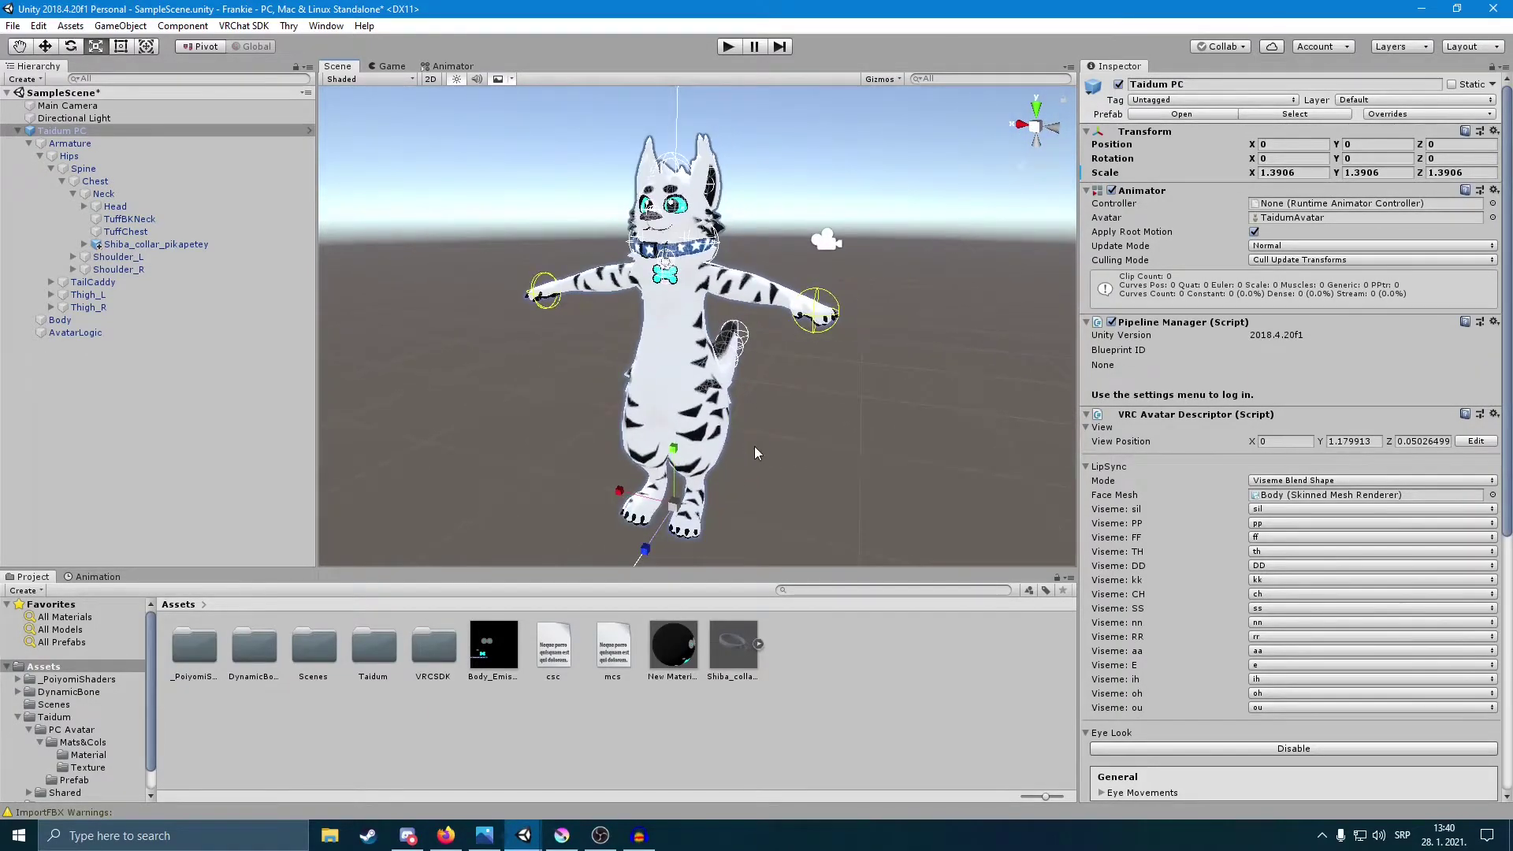
pyautogui.scroll(-3, 748, 442)
pyautogui.scroll(5, 764, 363)
pyautogui.scroll(-5, 788, 252)
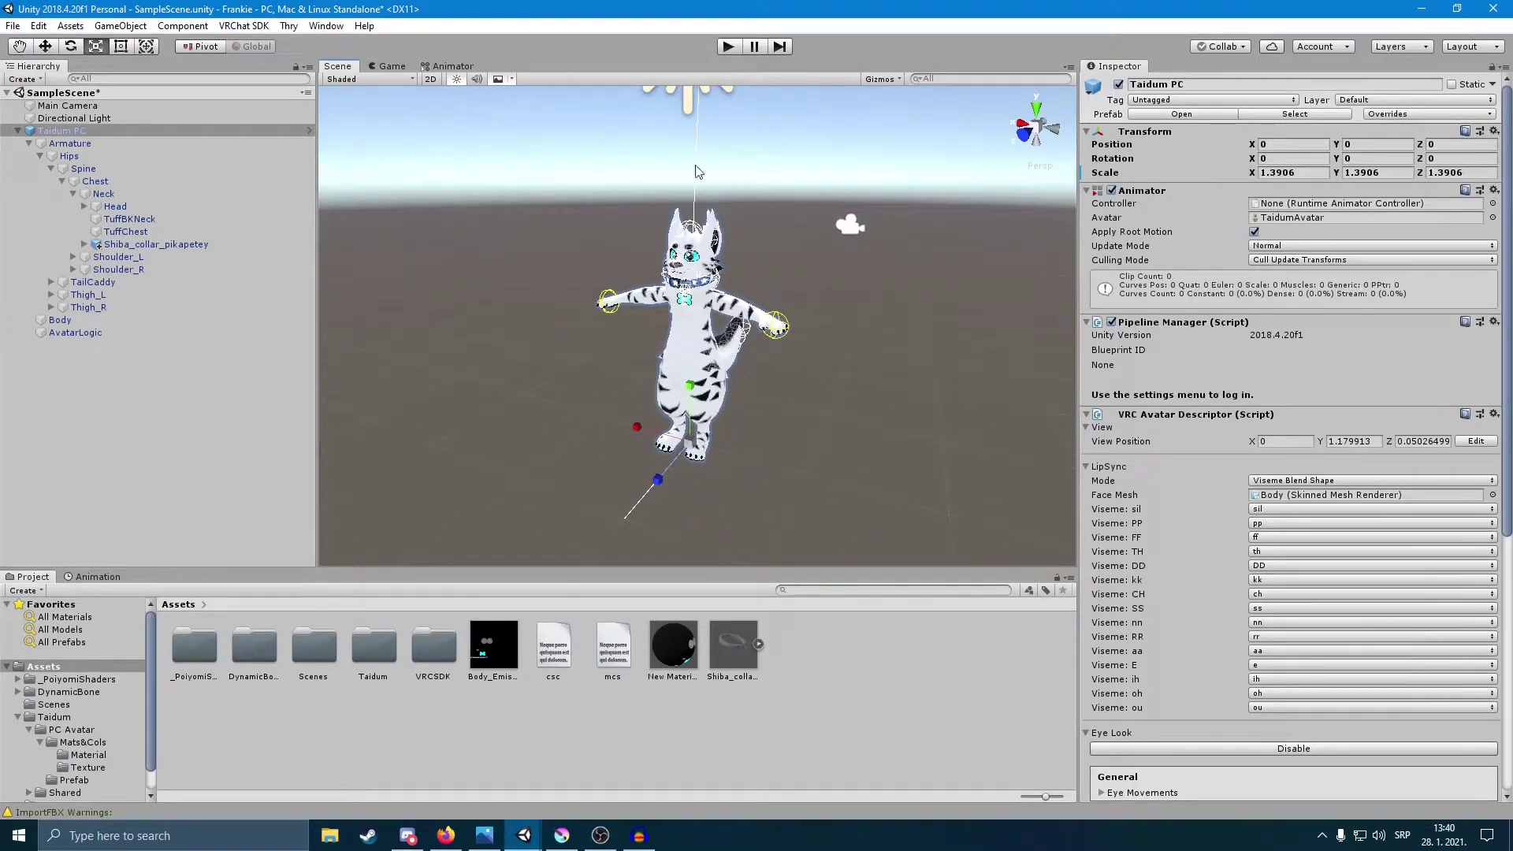
pyautogui.scroll(6, 732, 182)
pyautogui.scroll(-2, 791, 468)
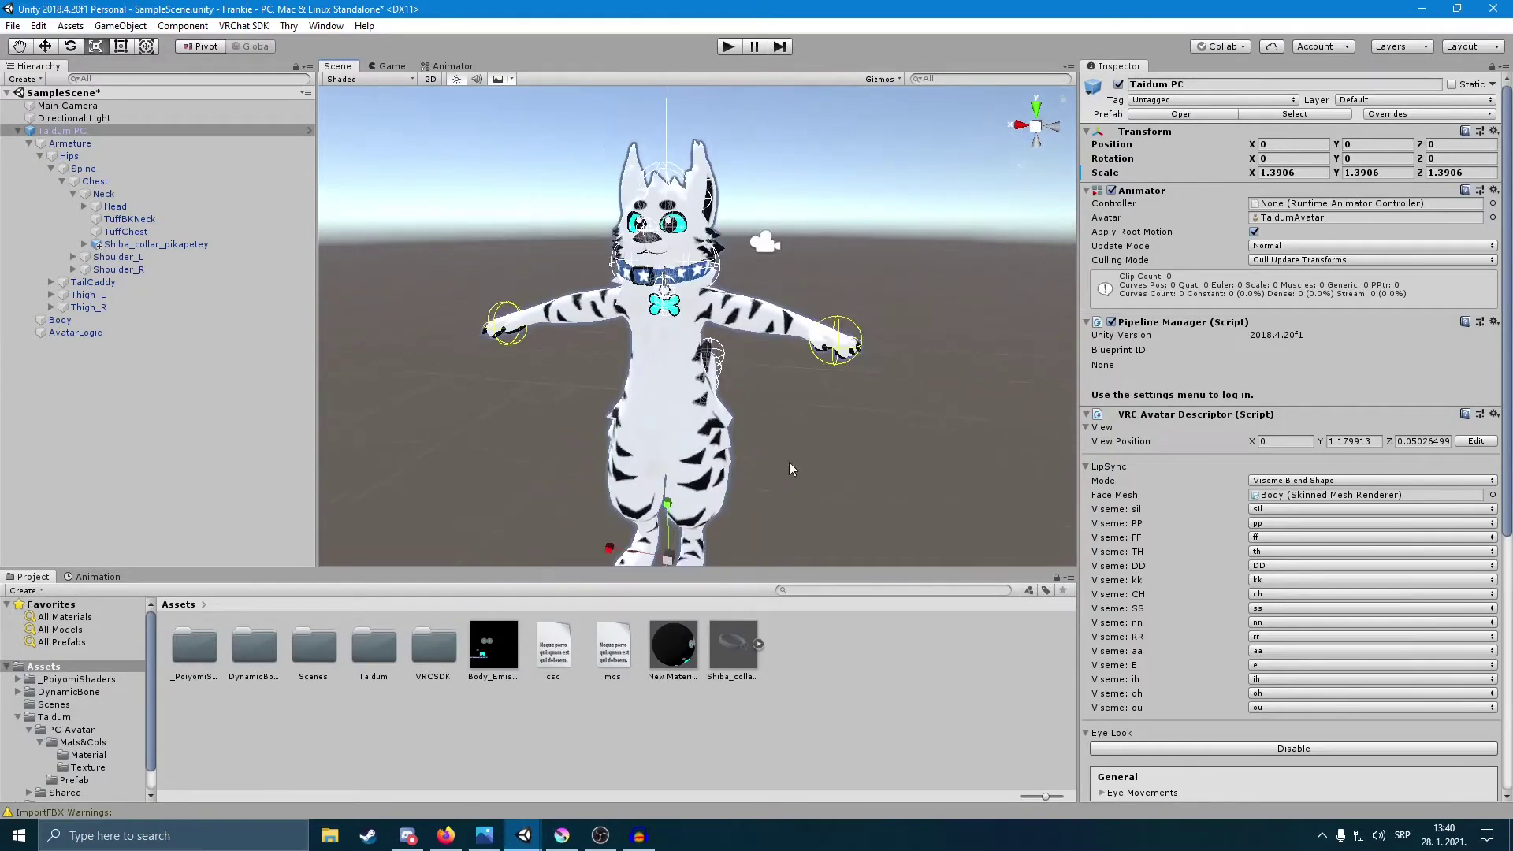
# Step: Examine the star collar and bone tag up close and the overall look of the rescaled avatar
pyautogui.scroll(-2, 788, 437)
pyautogui.press('alt')
pyautogui.keyDown('alt'); pyautogui.moveTo(735, 433); pyautogui.dragTo(746, 440); pyautogui.keyUp('alt')
pyautogui.scroll(8, 746, 440)
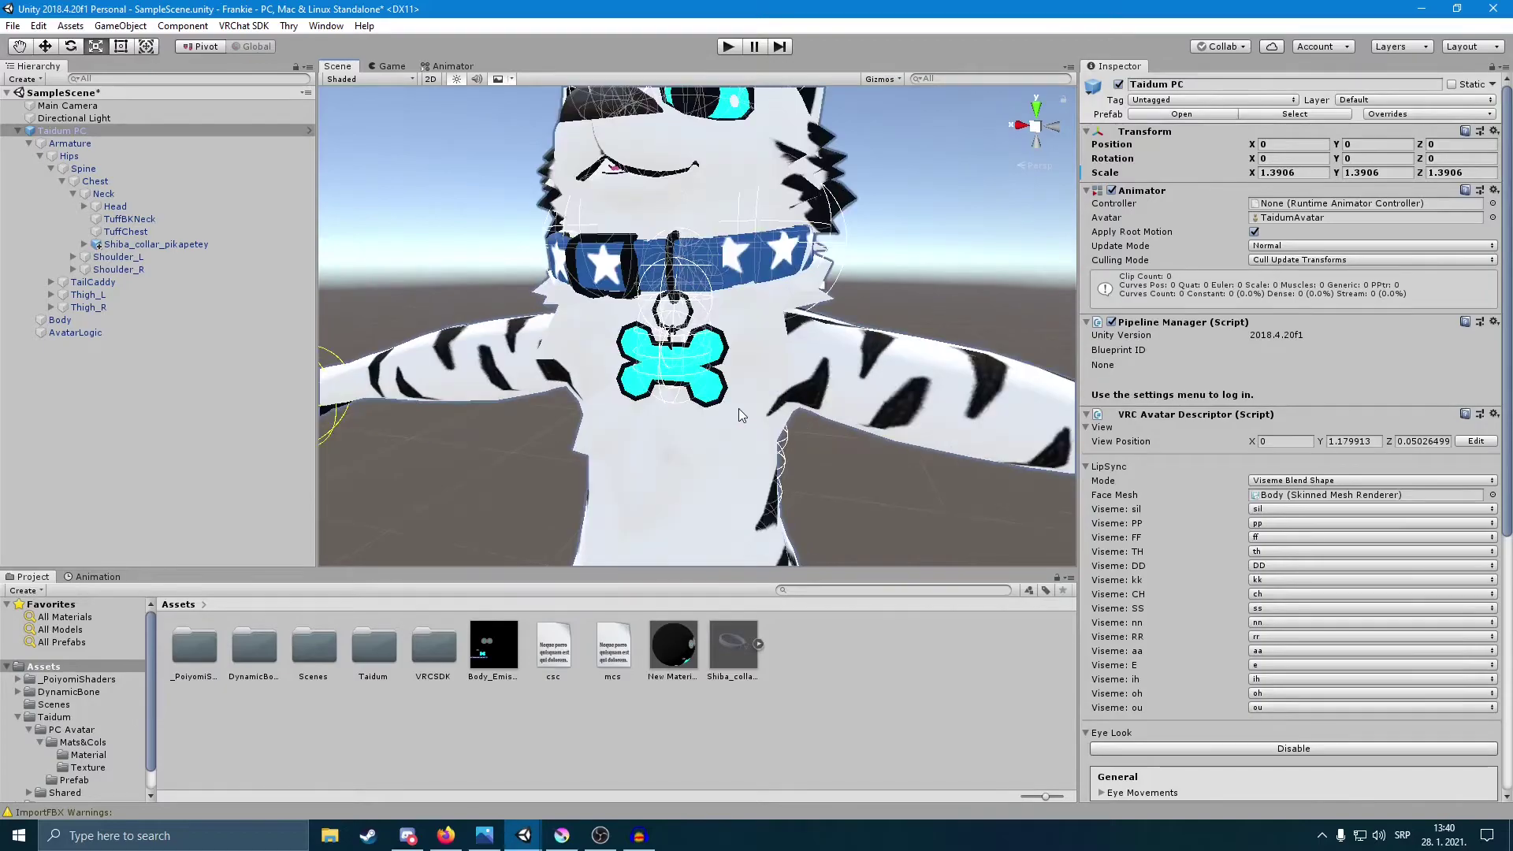
pyautogui.keyDown('alt'); pyautogui.scroll(-10, 739, 416); pyautogui.keyUp('alt')
pyautogui.moveTo(734, 419)
pyautogui.keyDown('alt'); pyautogui.mouseDown()
pyautogui.moveTo(790, 429)
pyautogui.moveTo(651, 442)
pyautogui.moveTo(719, 407)
pyautogui.mouseUp(); pyautogui.keyUp('alt')
pyautogui.keyDown('alt'); pyautogui.scroll(5, 791, 428); pyautogui.keyUp('alt')
pyautogui.keyDown('alt'); pyautogui.scroll(-3, 684, 446); pyautogui.keyUp('alt')
pyautogui.keyDown('alt'); pyautogui.scroll(5, 685, 446); pyautogui.keyUp('alt')
# Step: Raise the avatar descriptor's View Position to eye level, at a Y value of about 1.6525, and finish editing it
pyautogui.keyDown('alt'); pyautogui.moveTo(762, 274); pyautogui.dragTo(735, 481); pyautogui.keyUp('alt')
pyautogui.keyDown('alt'); pyautogui.scroll(3, 722, 375); pyautogui.keyUp('alt')
pyautogui.scroll(10, 784, 393)
pyautogui.moveTo(735, 560); pyautogui.dragTo(792, 364, button='right')
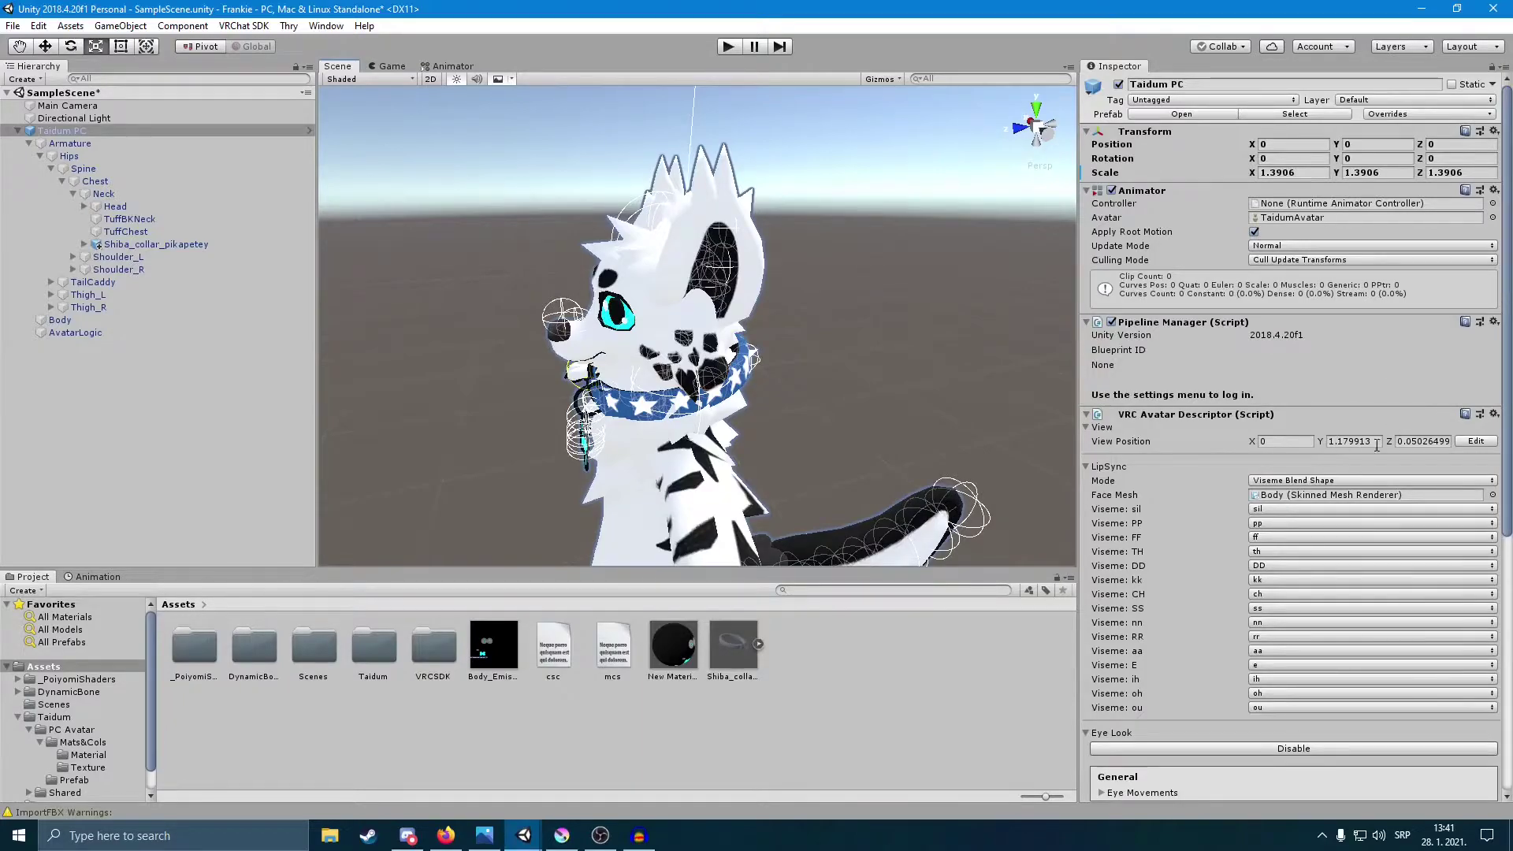
pyautogui.click(1472, 441)
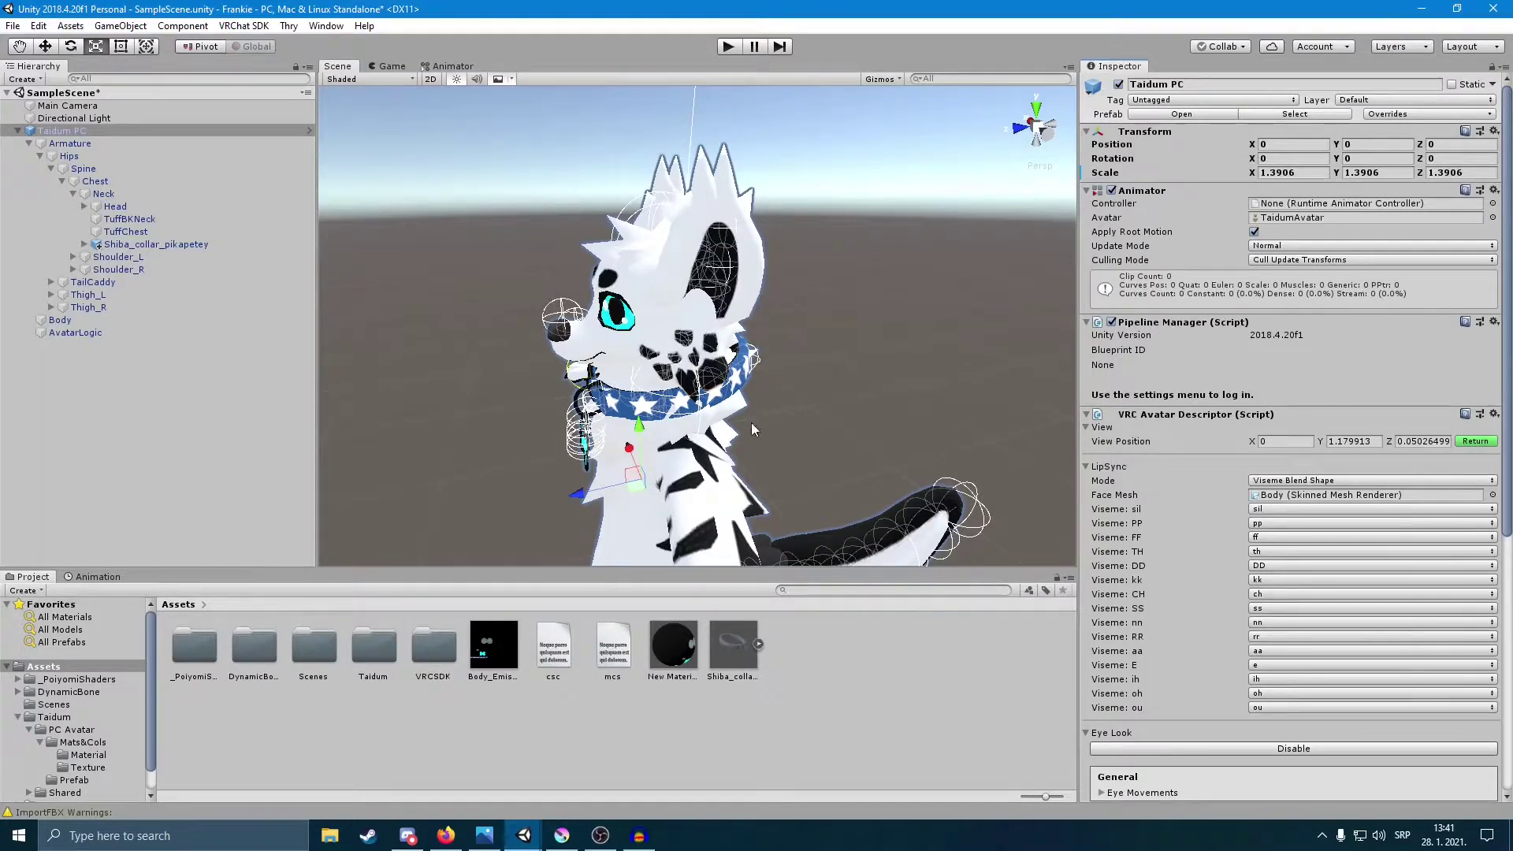
pyautogui.moveTo(639, 430); pyautogui.dragTo(644, 314)
pyautogui.moveTo(644, 313); pyautogui.dragTo(515, 287, button='right')
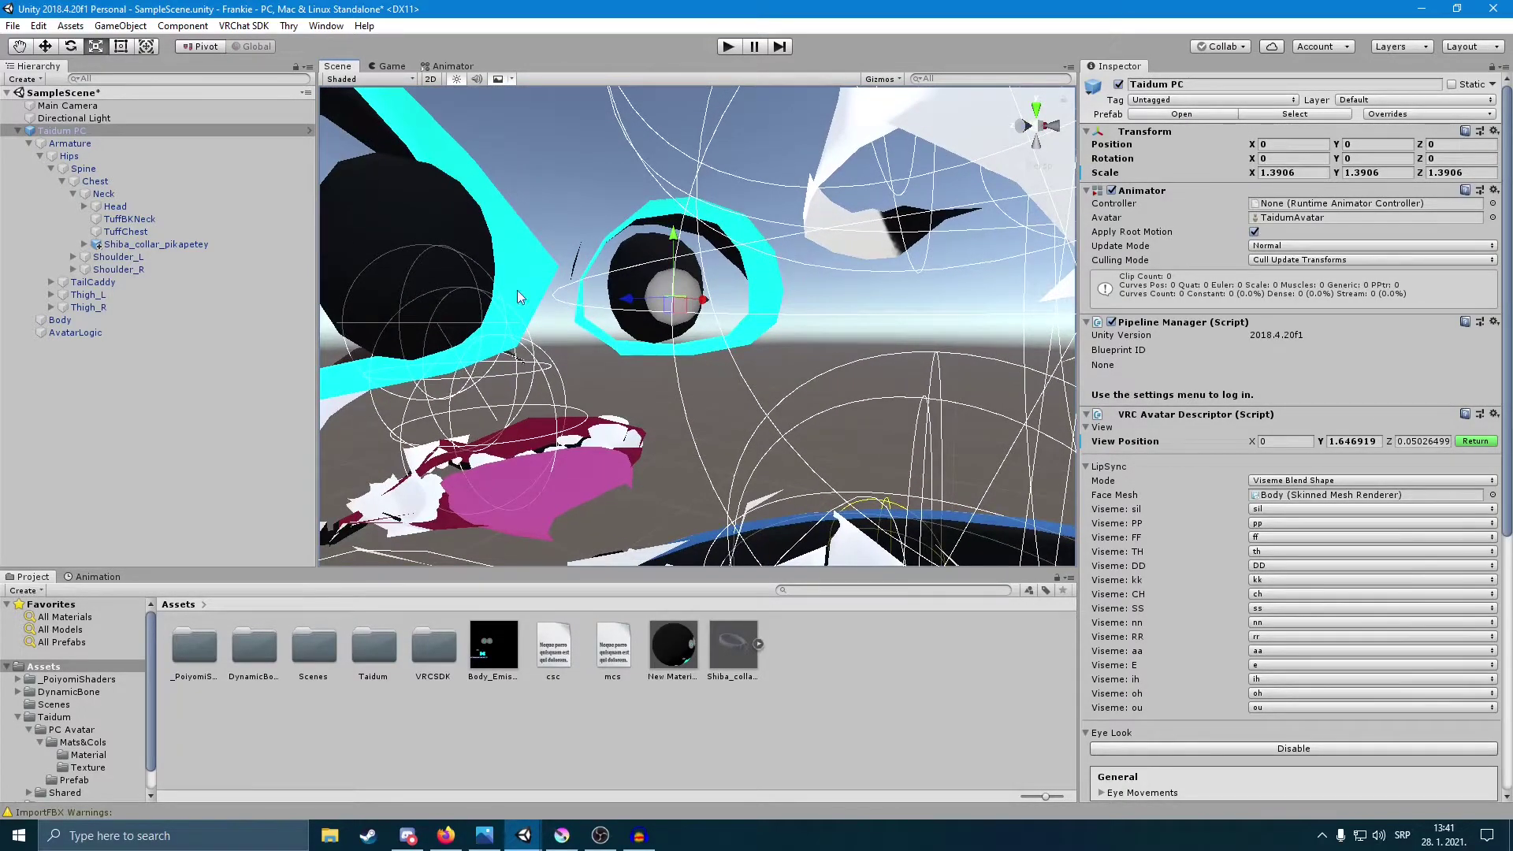
pyautogui.moveTo(675, 236); pyautogui.dragTo(674, 231)
pyautogui.moveTo(675, 231); pyautogui.dragTo(952, 383, button='right')
pyautogui.scroll(-5, 952, 383)
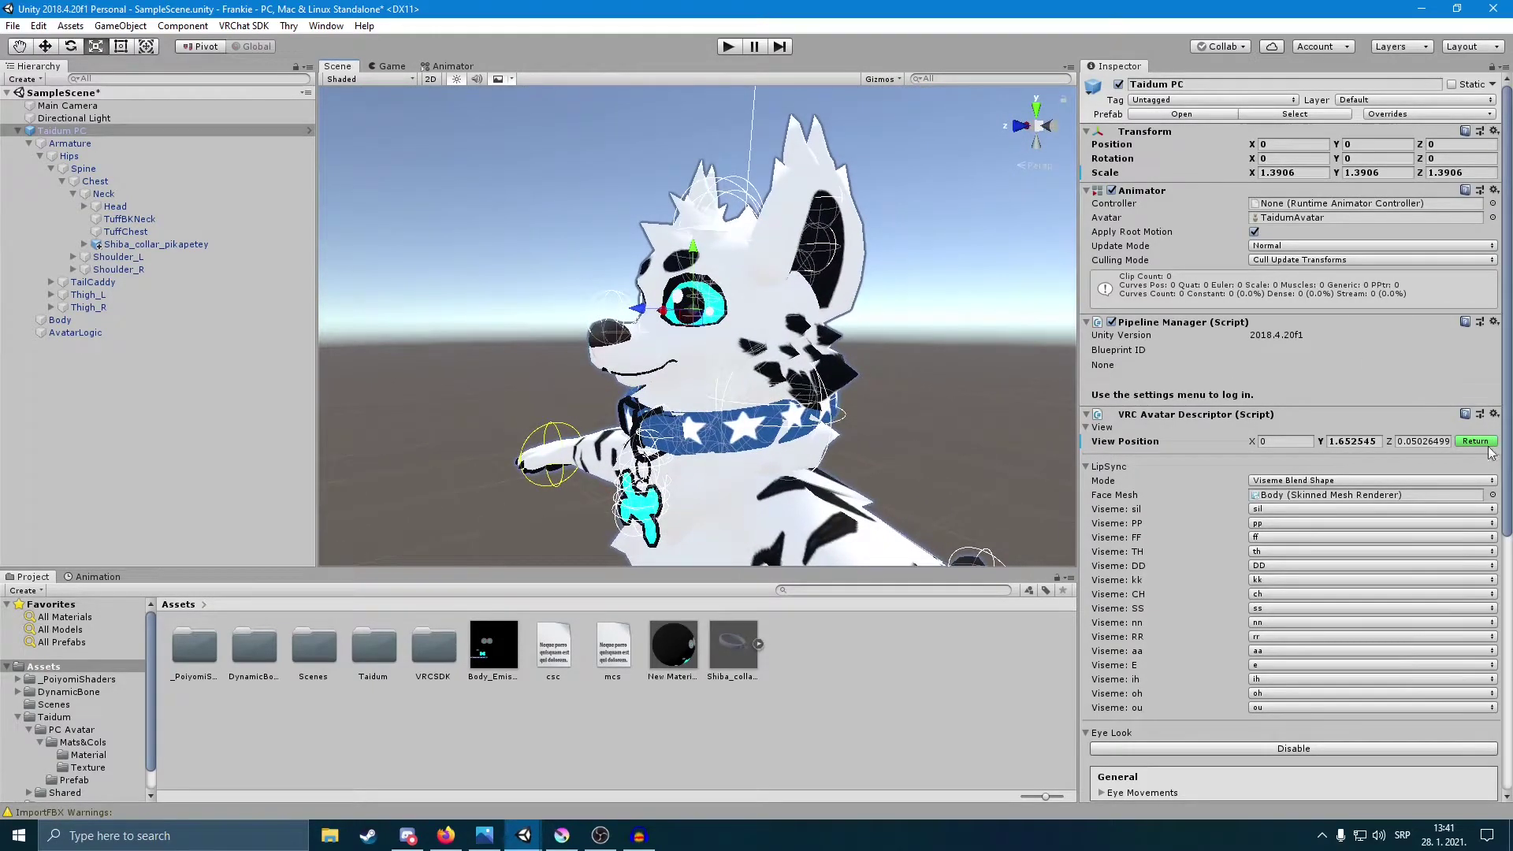
pyautogui.click(1470, 441)
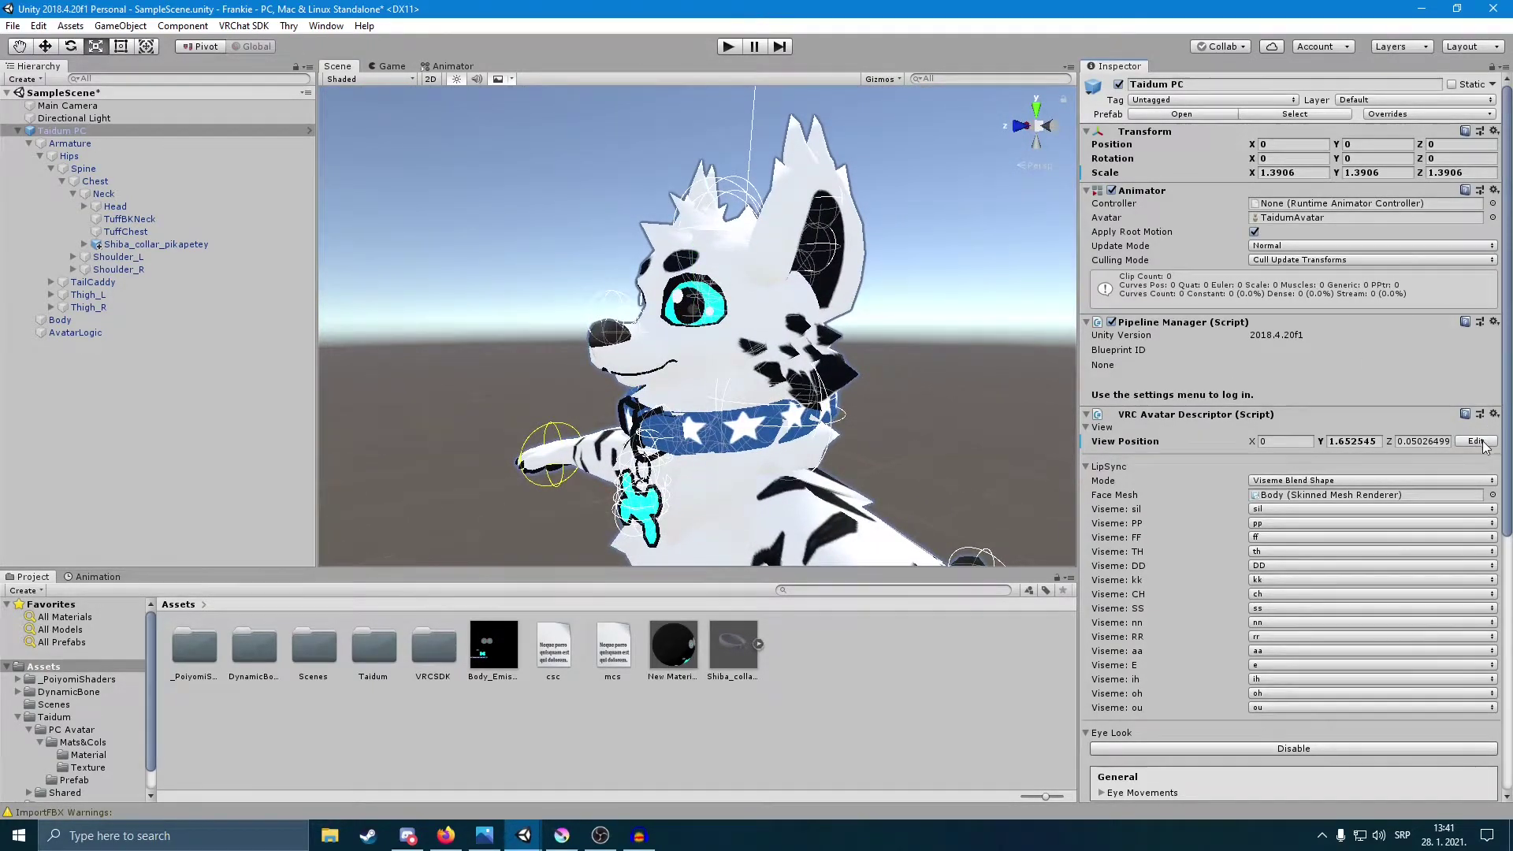
# Step: Reopen the View Position for editing and lower it slightly to a Y value of about 1.6497
pyautogui.click(1377, 441)
pyautogui.click(1373, 442)
pyautogui.moveTo(1381, 443); pyautogui.dragTo(693, 447)
pyautogui.moveTo(1375, 443); pyautogui.dragTo(1463, 442)
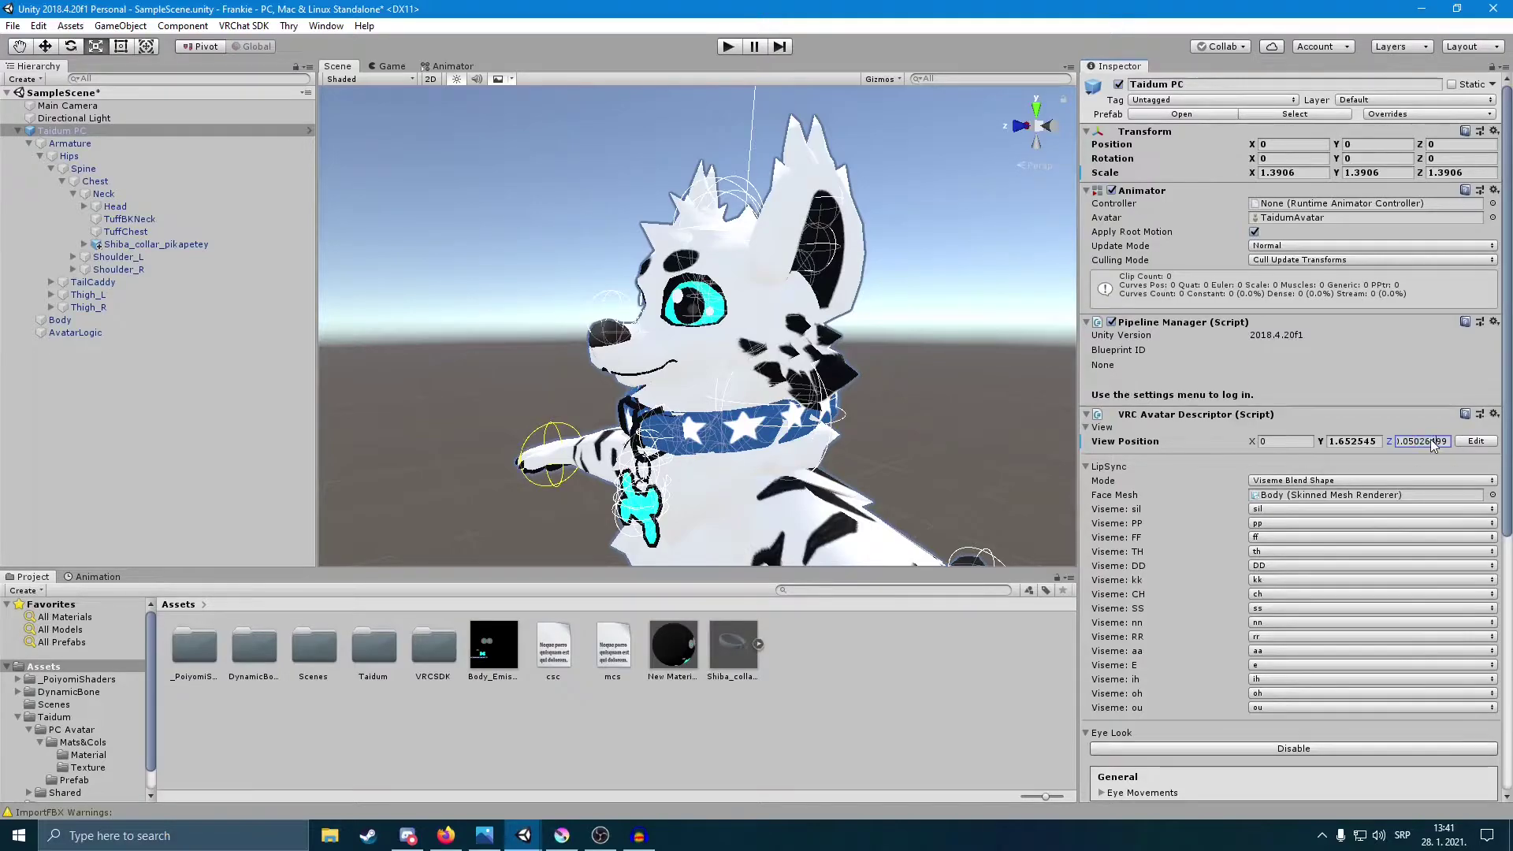
pyautogui.click(1475, 443)
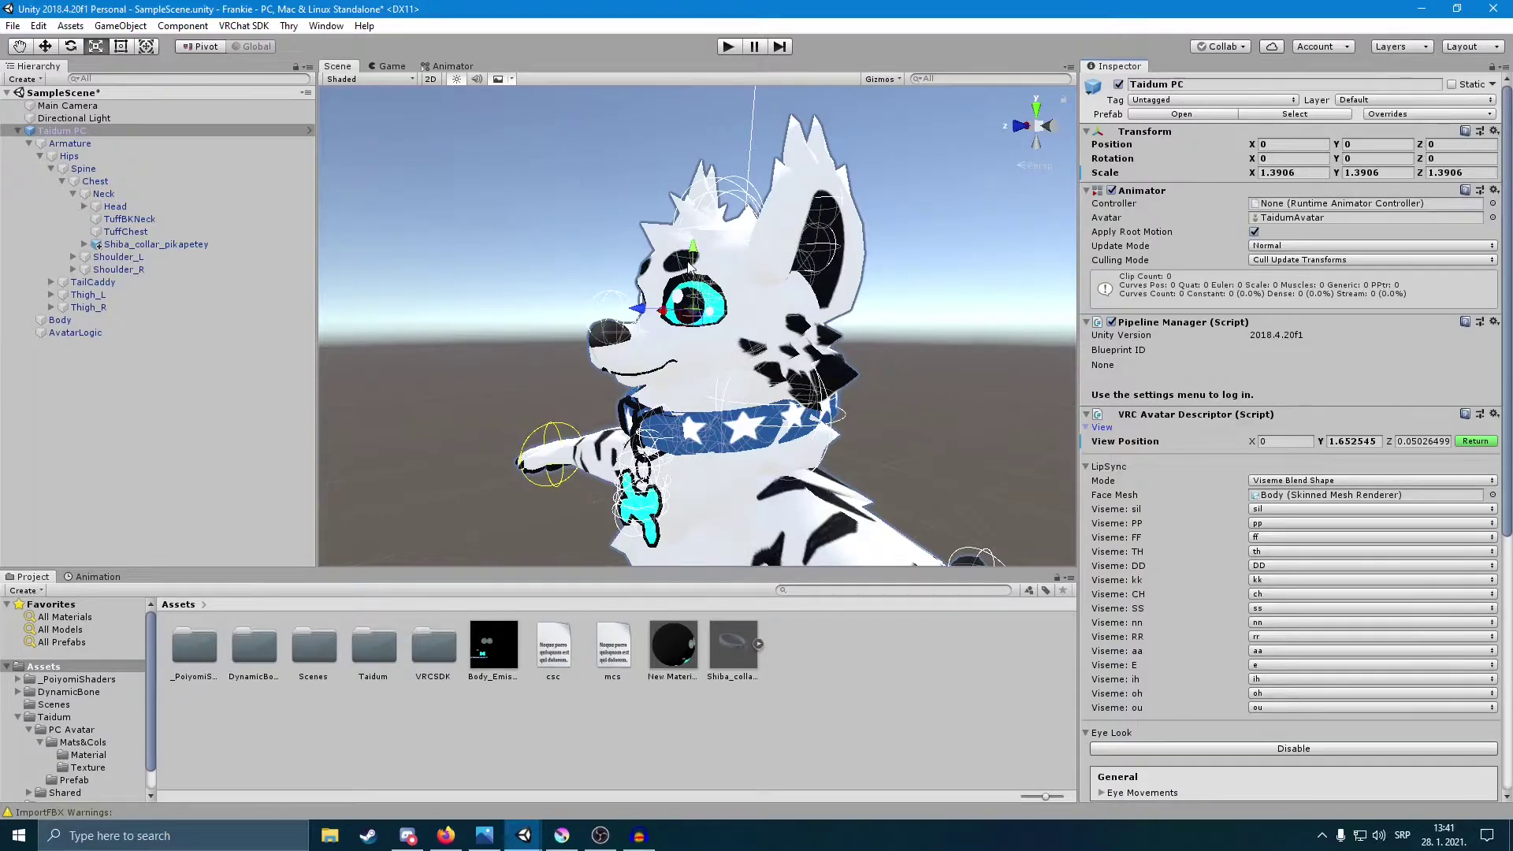
pyautogui.moveTo(694, 247); pyautogui.dragTo(696, 248)
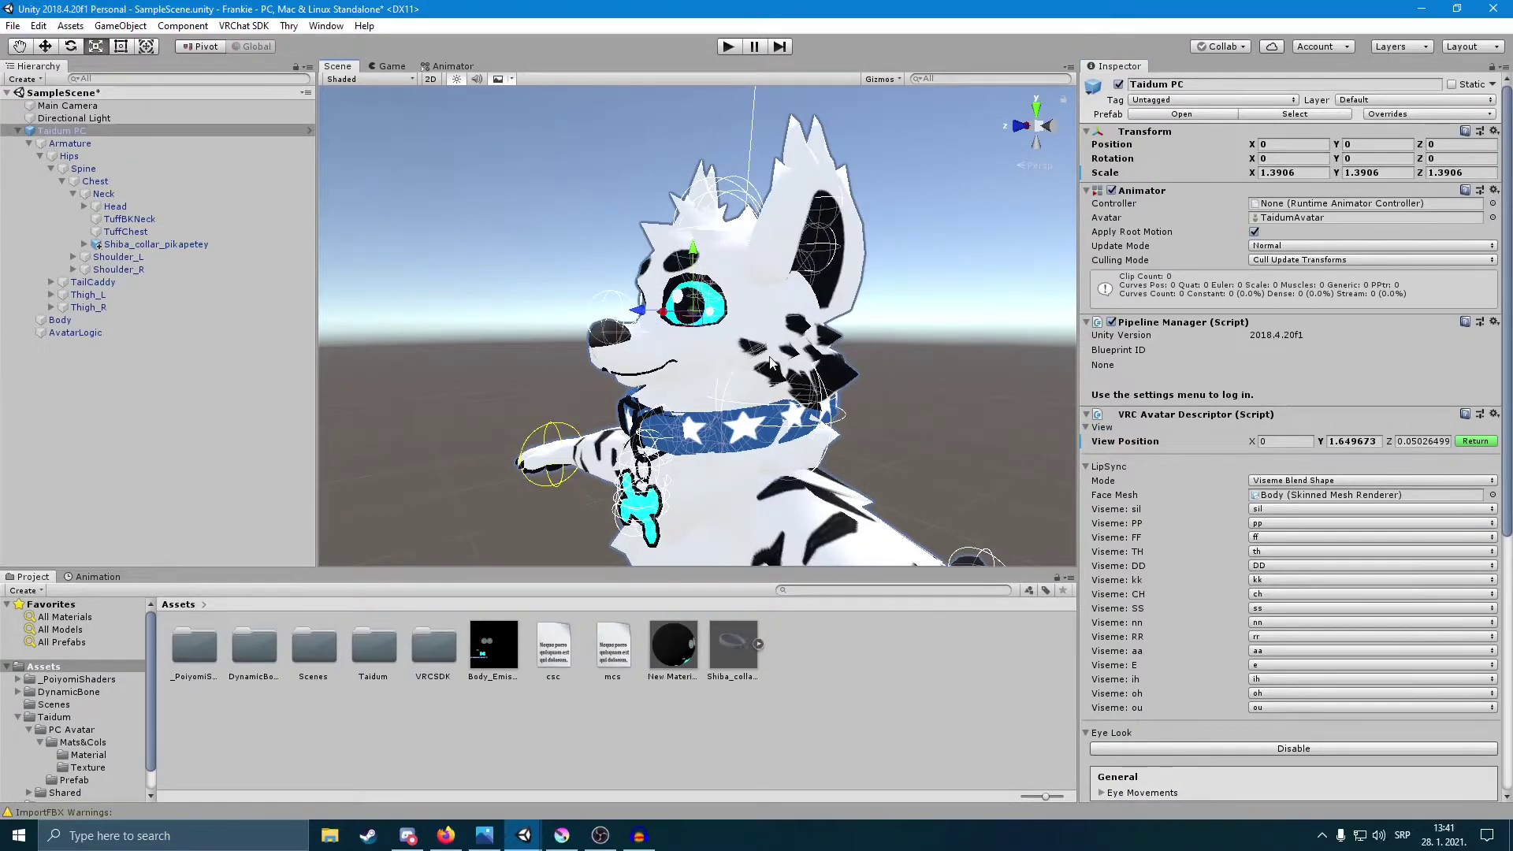
# Step: Deselect the avatar and examine its body, face and collar from the front and both sides
pyautogui.scroll(-5, 780, 366)
pyautogui.keyDown('alt'); pyautogui.moveTo(780, 366); pyautogui.dragTo(802, 362); pyautogui.keyUp('alt')
pyautogui.keyDown('alt'); pyautogui.moveTo(667, 289); pyautogui.dragTo(743, 396); pyautogui.keyUp('alt')
pyautogui.click(743, 397)
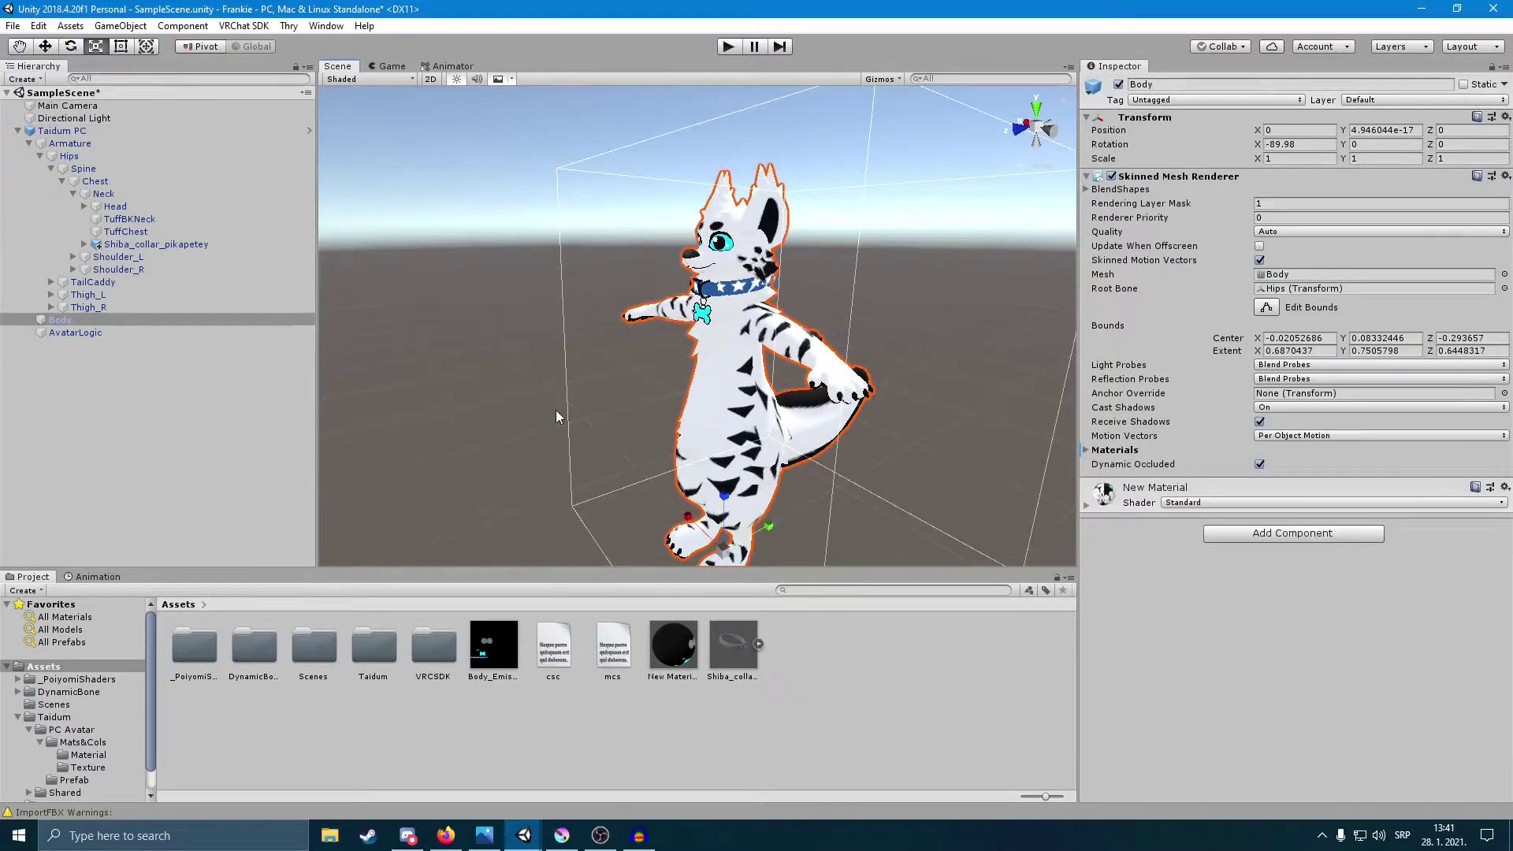
pyautogui.click(758, 325)
pyautogui.keyDown('alt'); pyautogui.moveTo(748, 545); pyautogui.dragTo(721, 497); pyautogui.keyUp('alt')
pyautogui.moveTo(726, 192); pyautogui.dragTo(726, 323)
pyautogui.click(849, 325)
pyautogui.keyDown('alt'); pyautogui.moveTo(849, 325); pyautogui.dragTo(802, 462); pyautogui.keyUp('alt')
pyautogui.scroll(5, 801, 462)
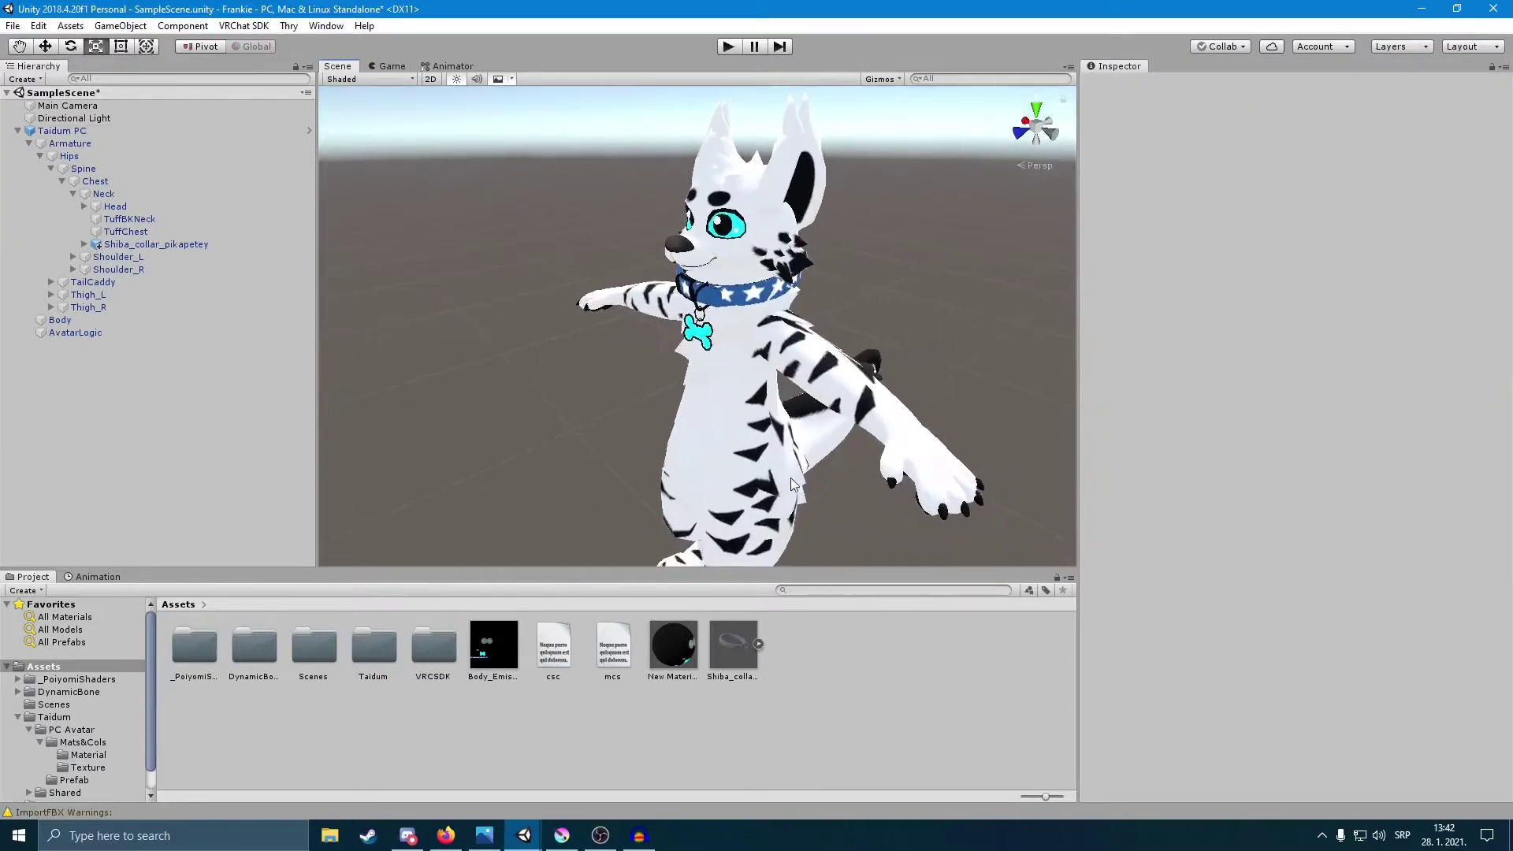
pyautogui.scroll(-3, 791, 400)
pyautogui.scroll(-3, 688, 317)
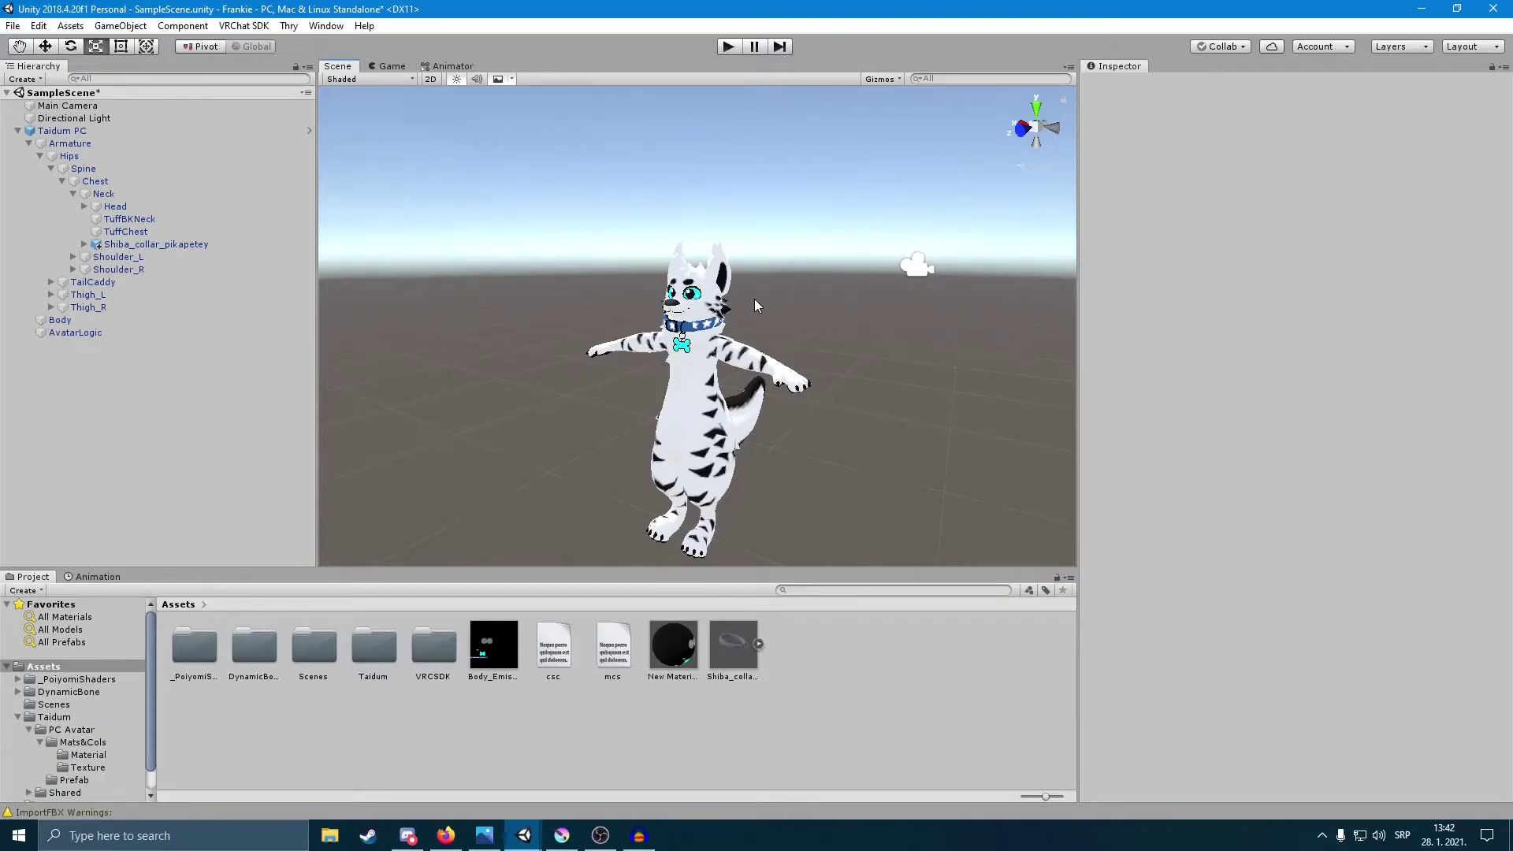
pyautogui.keyDown('alt'); pyautogui.moveTo(754, 305); pyautogui.dragTo(800, 371); pyautogui.keyUp('alt')
pyautogui.scroll(-2, 800, 370)
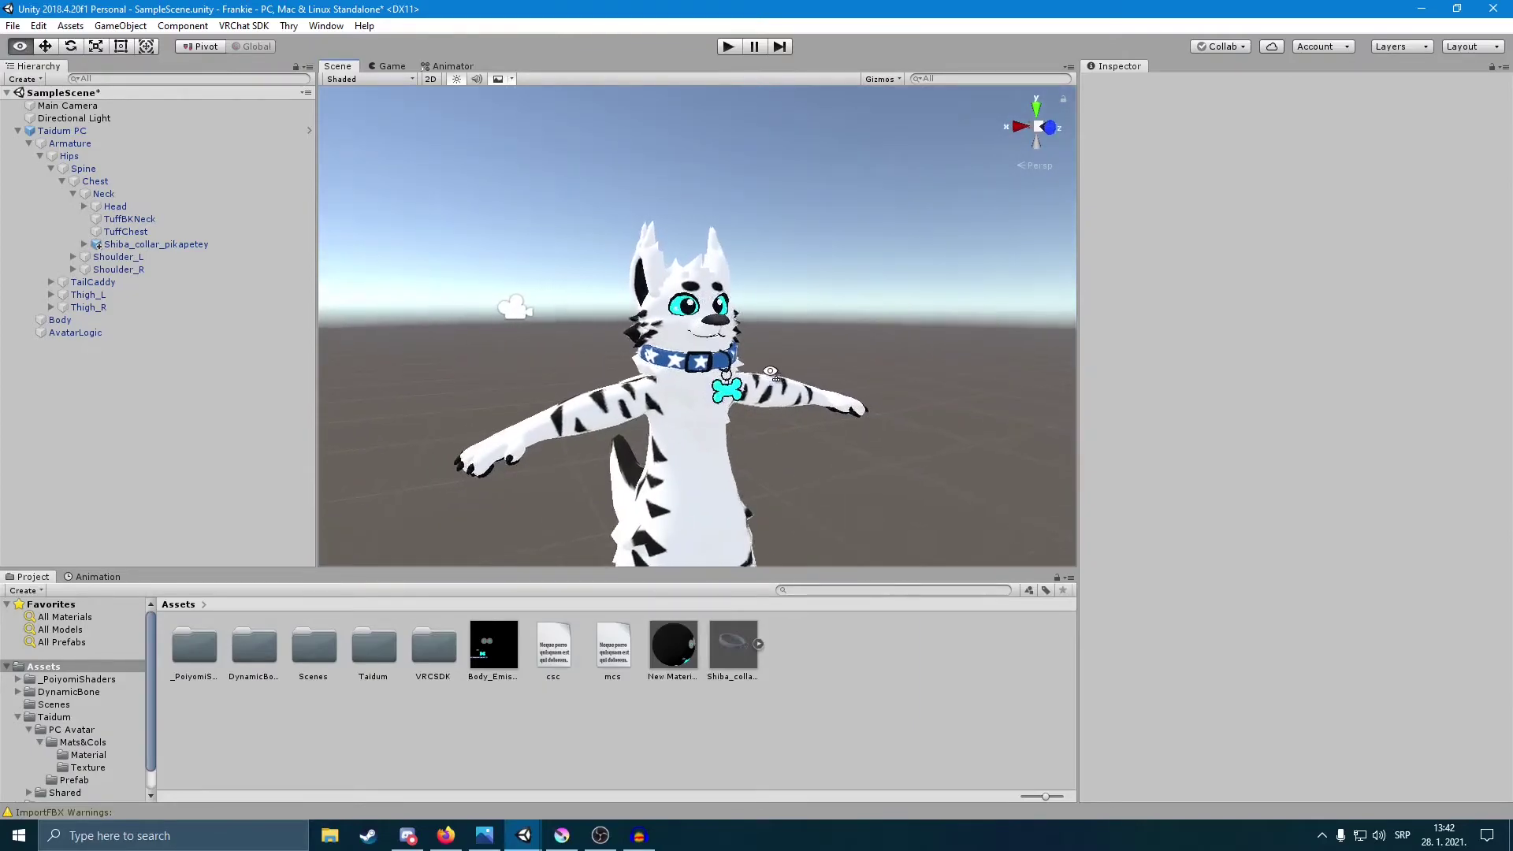
pyautogui.scroll(5, 792, 358)
pyautogui.scroll(-3, 787, 367)
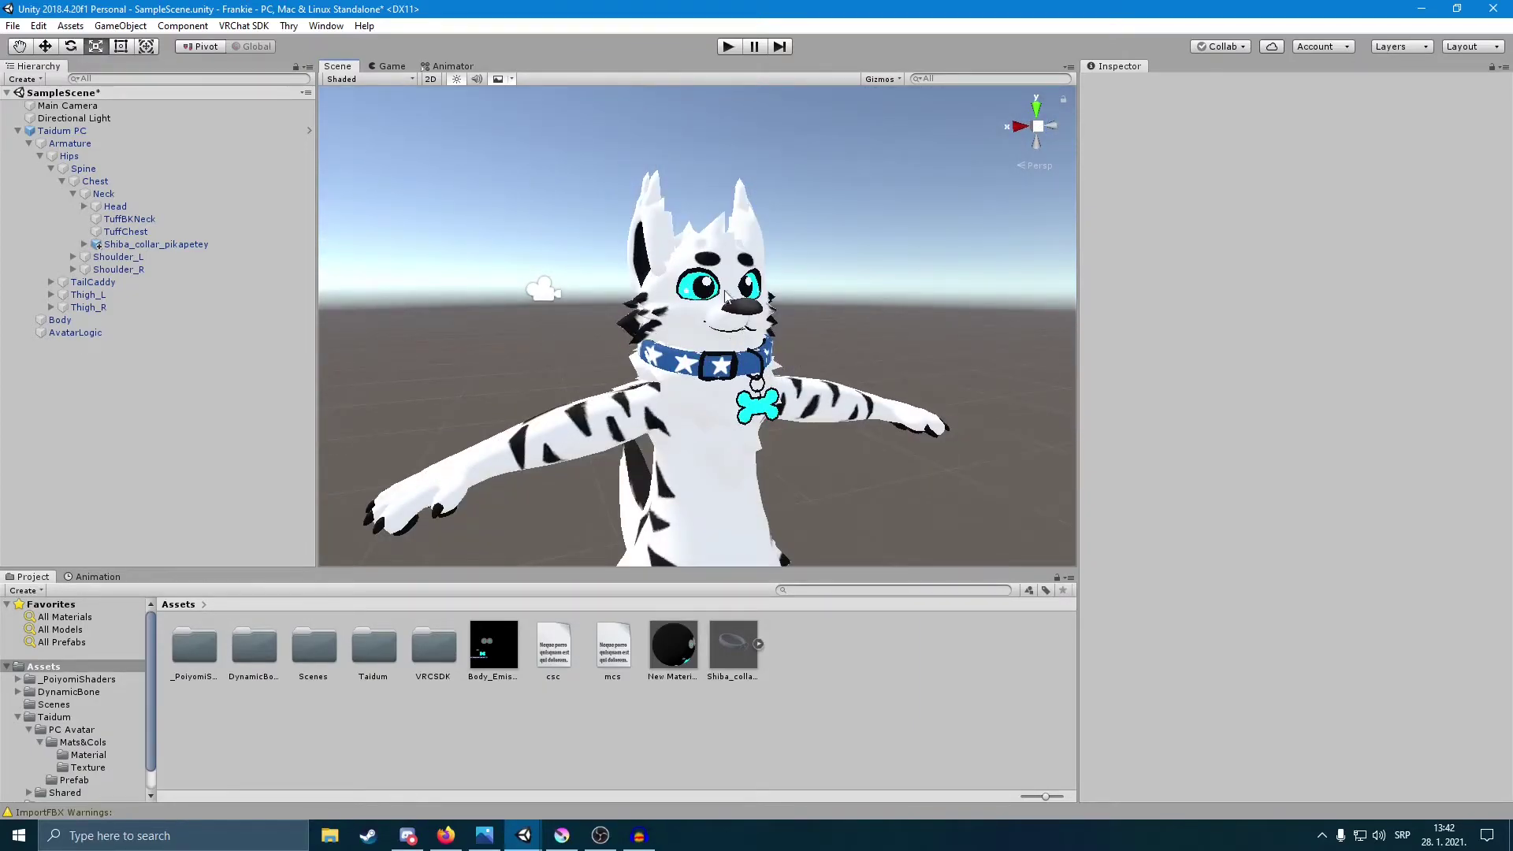
pyautogui.keyDown('alt'); pyautogui.moveTo(909, 347); pyautogui.dragTo(829, 362); pyautogui.keyUp('alt')
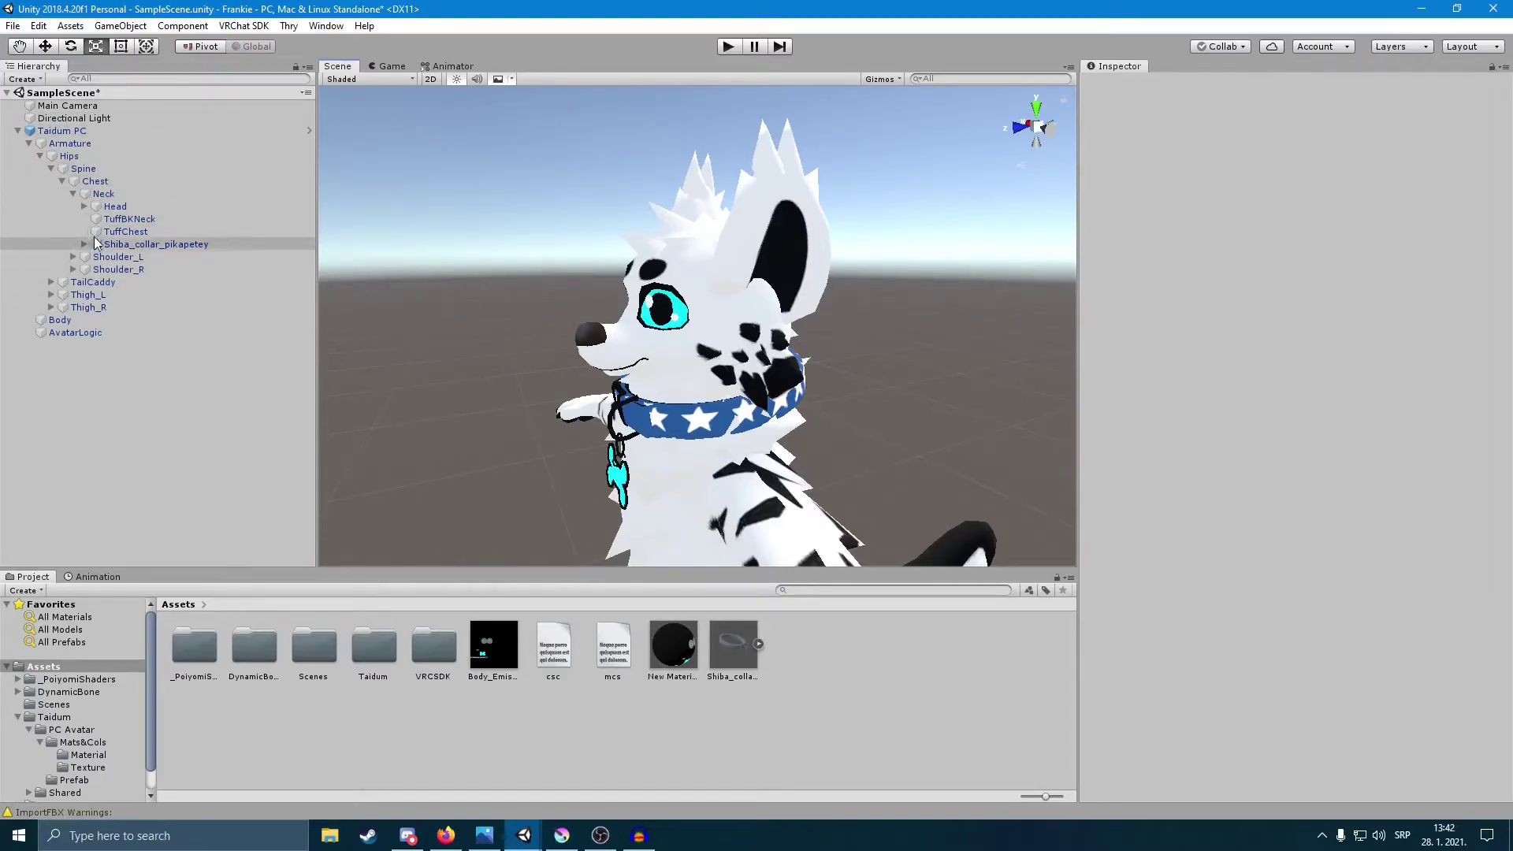
# Step: Expand the avatar's Head and HeadCaddy bones, select EarBase L and expand it
pyautogui.click(84, 206)
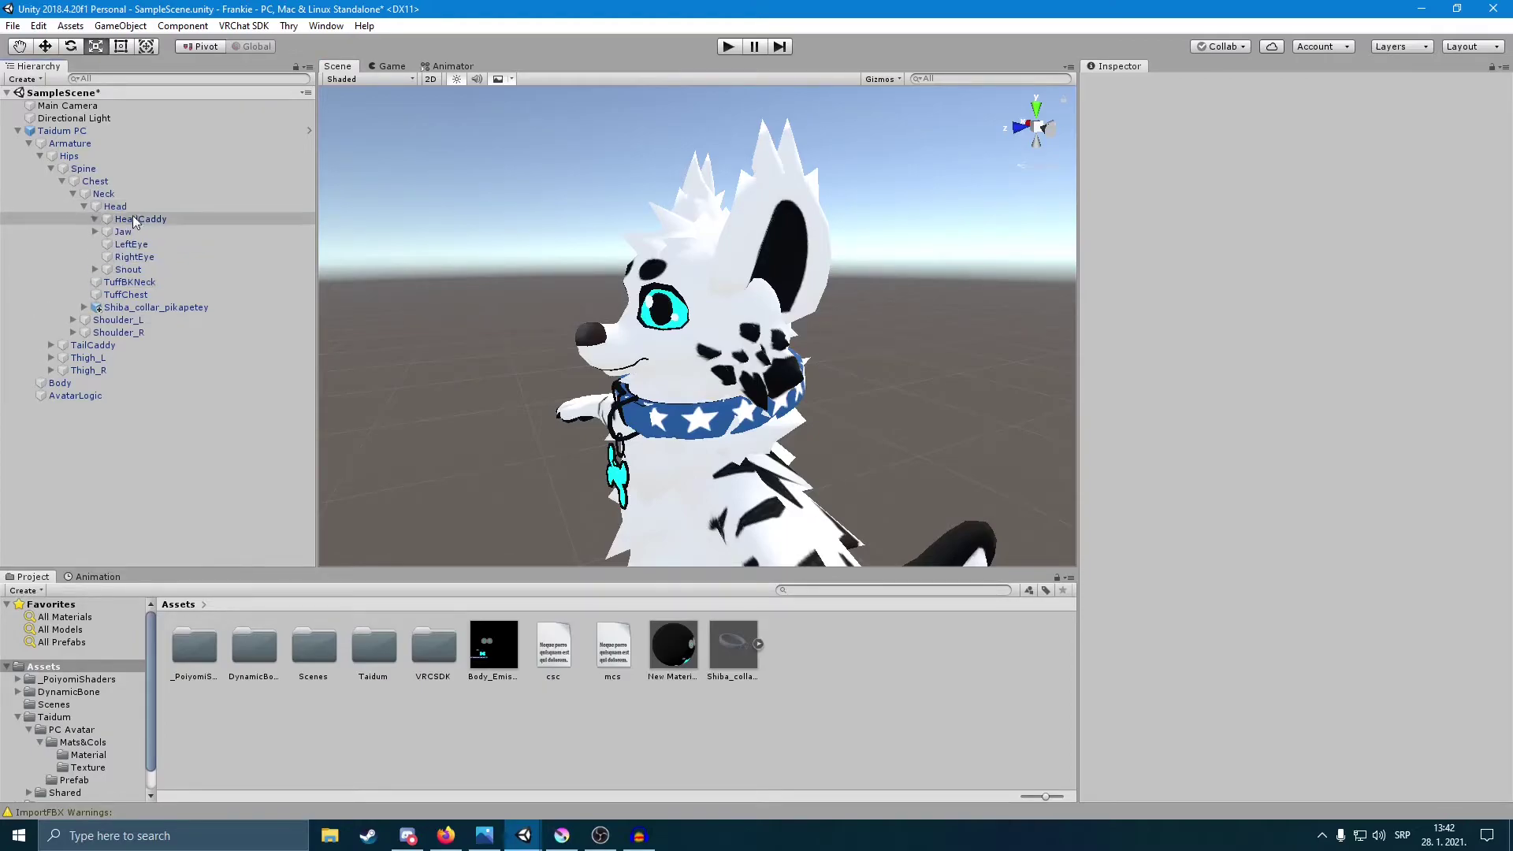
pyautogui.click(158, 244)
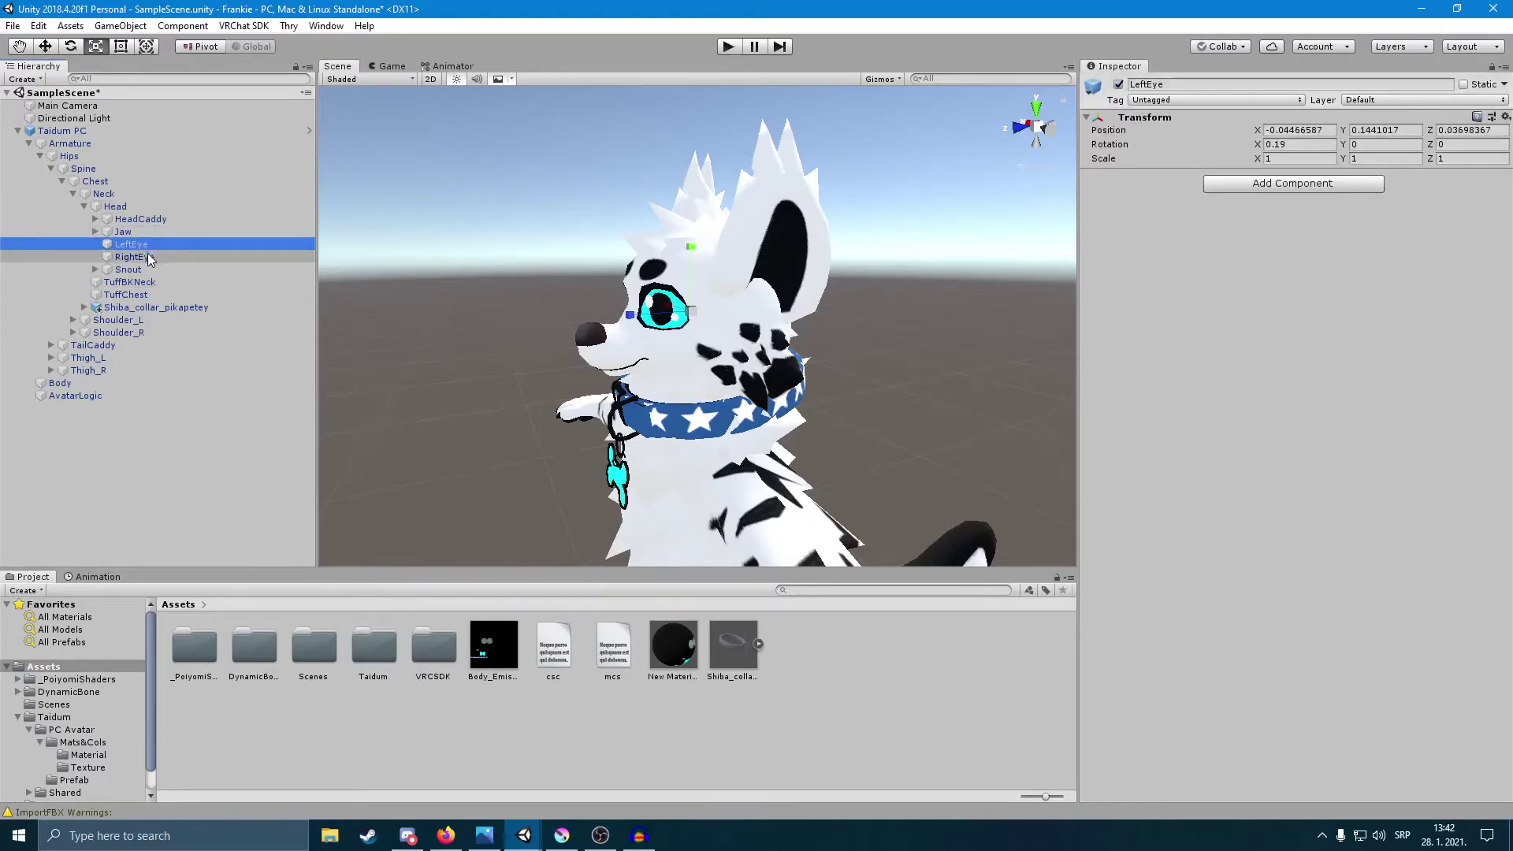
pyautogui.click(146, 257)
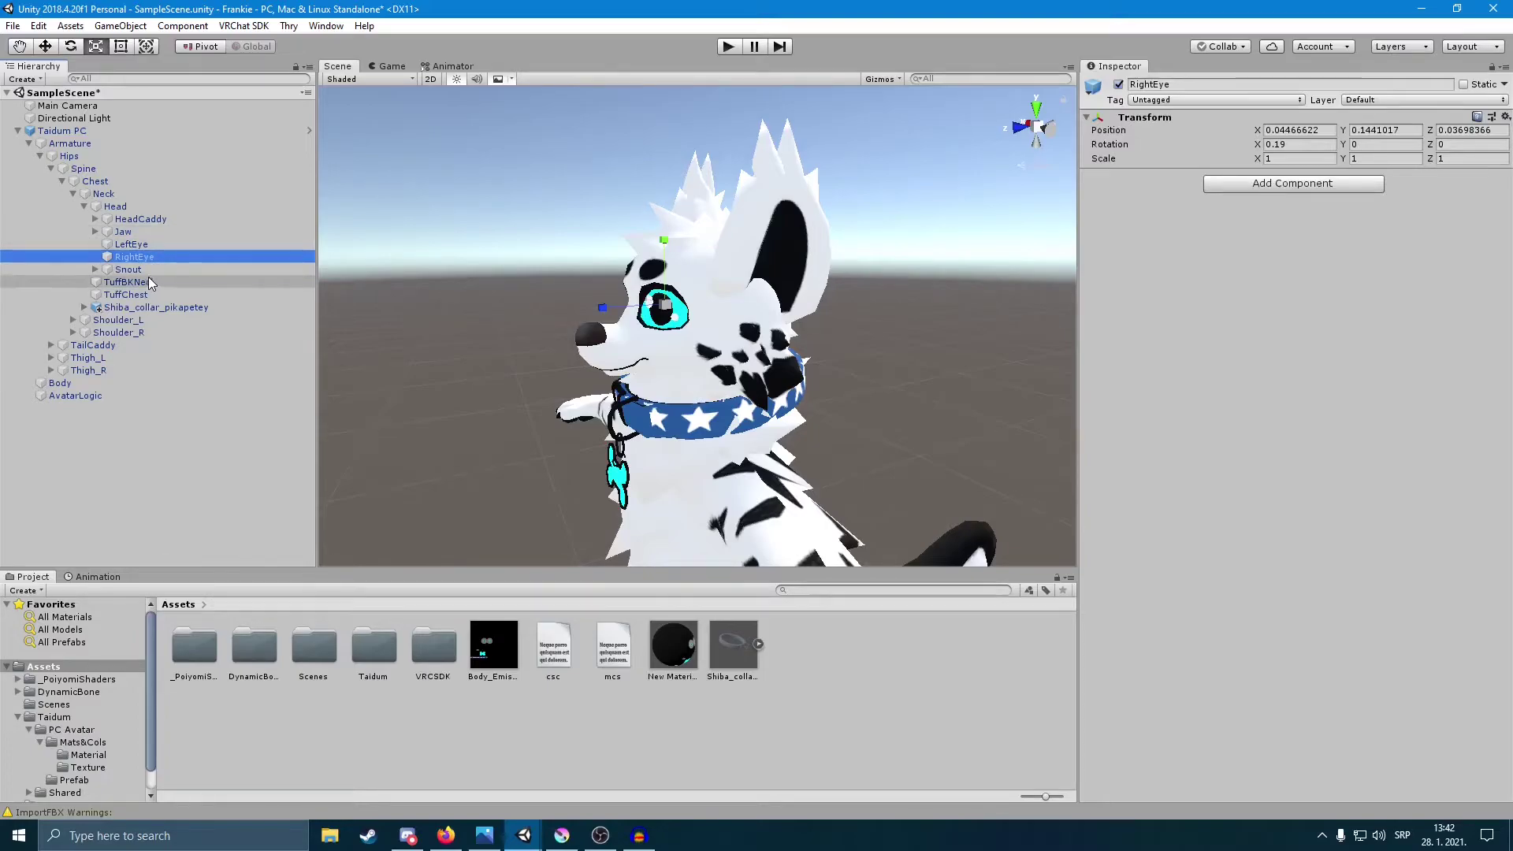
pyautogui.click(95, 219)
pyautogui.click(127, 231)
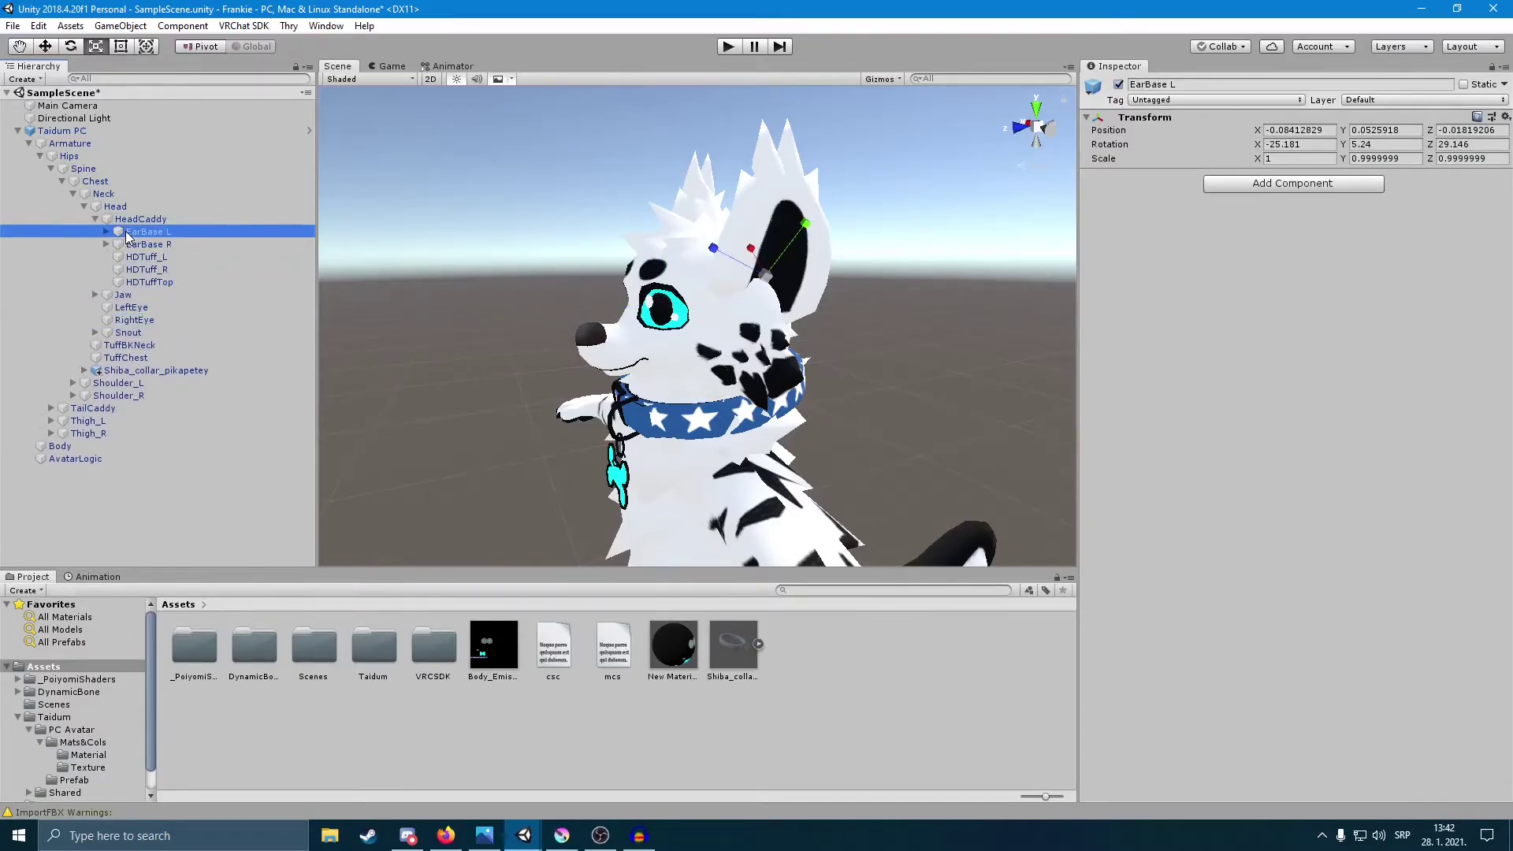
pyautogui.click(106, 231)
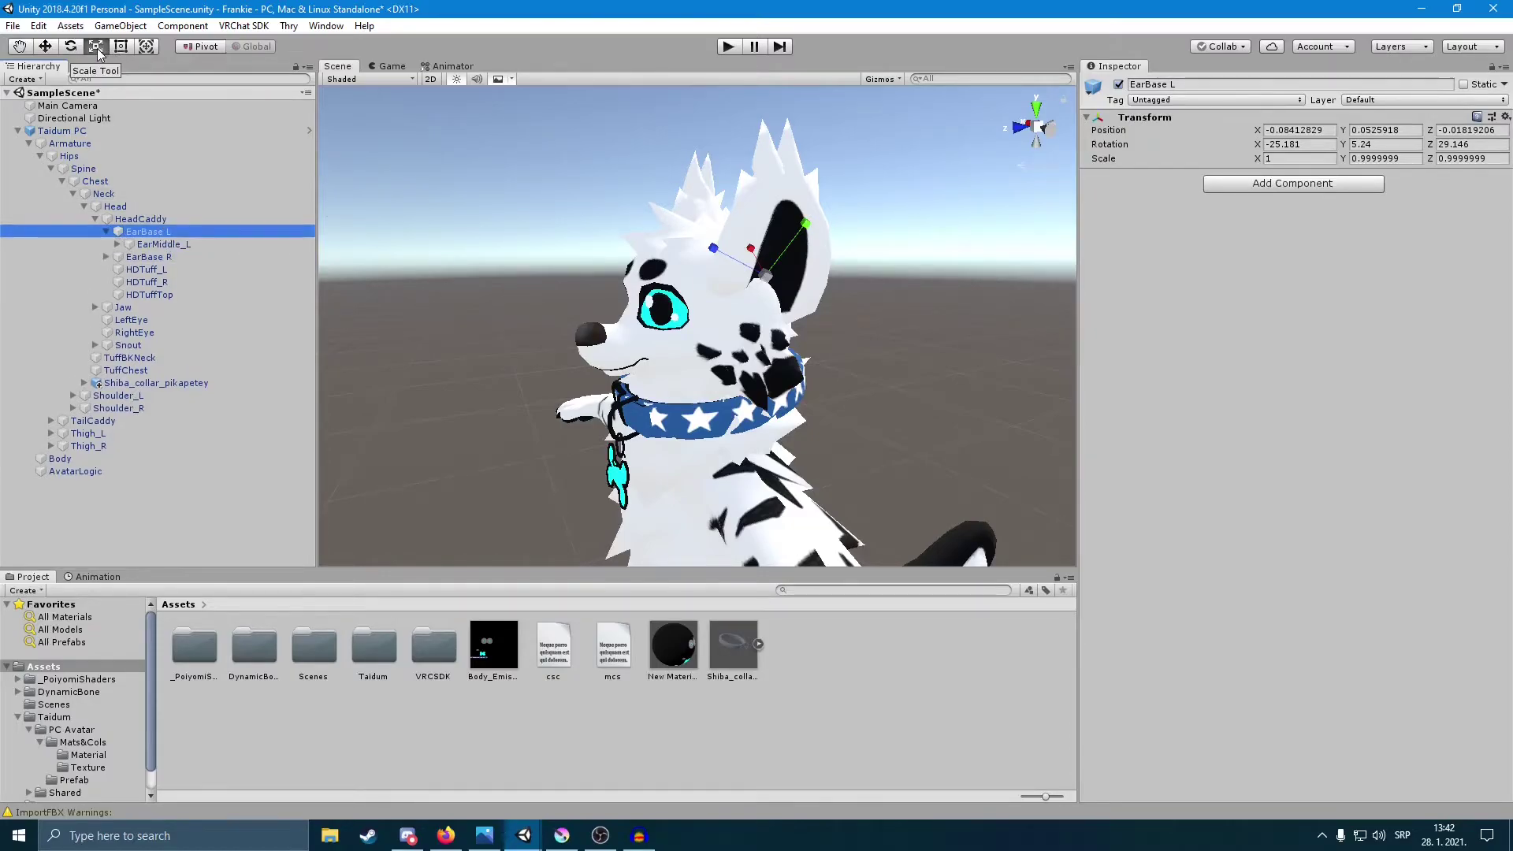
# Step: Try scaling the EarBase L bone uniformly to about 1.13 and then about 0.96, and undo the last scaling
pyautogui.moveTo(755, 280); pyautogui.dragTo(788, 299)
pyautogui.scroll(5, 645, 284)
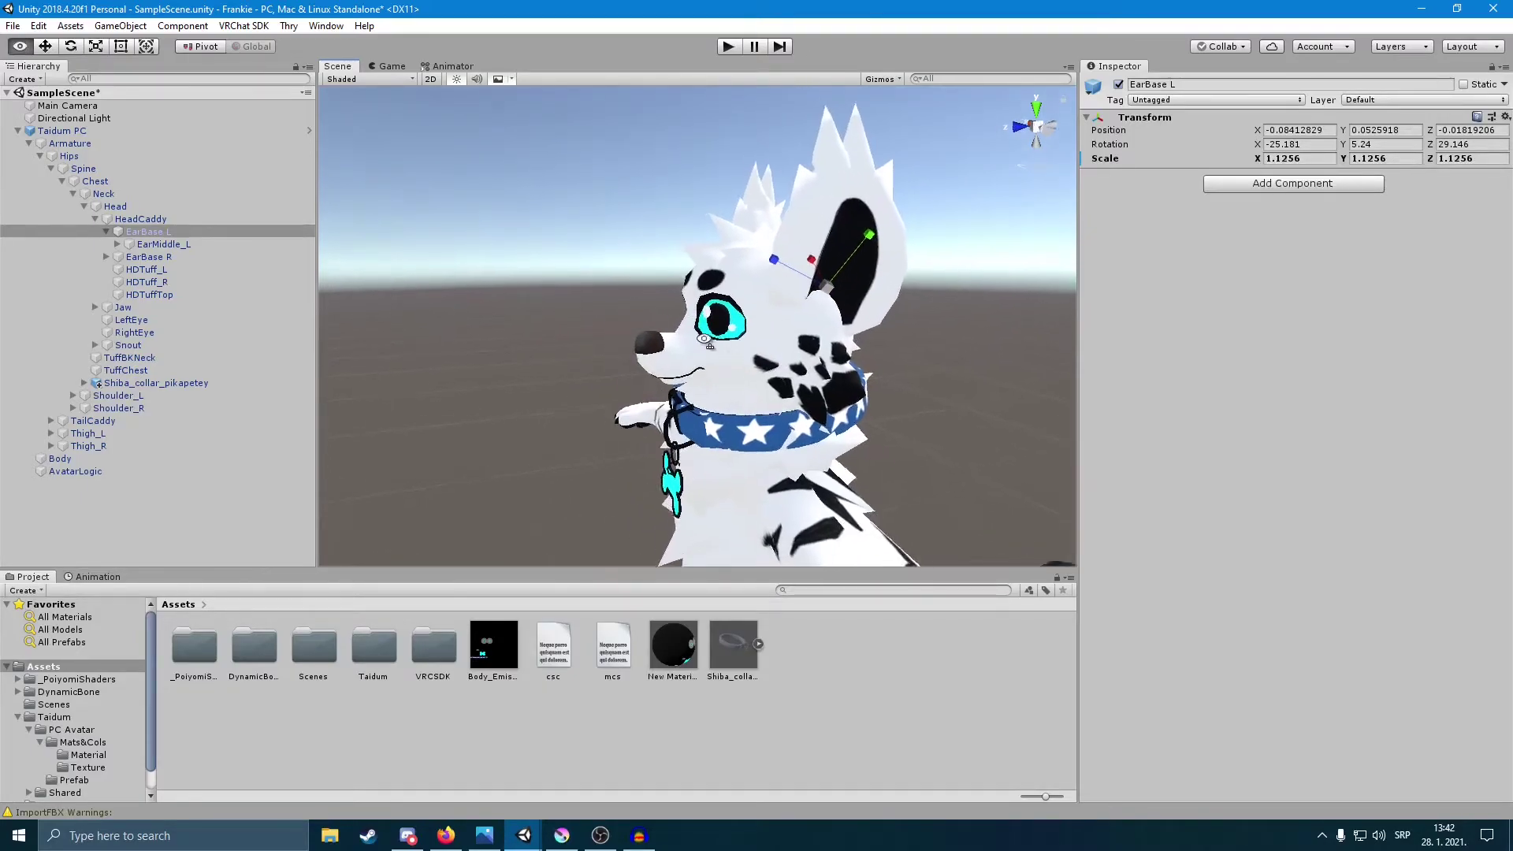
pyautogui.moveTo(646, 282); pyautogui.dragTo(602, 282)
pyautogui.hotkey('ctrl', 'z')
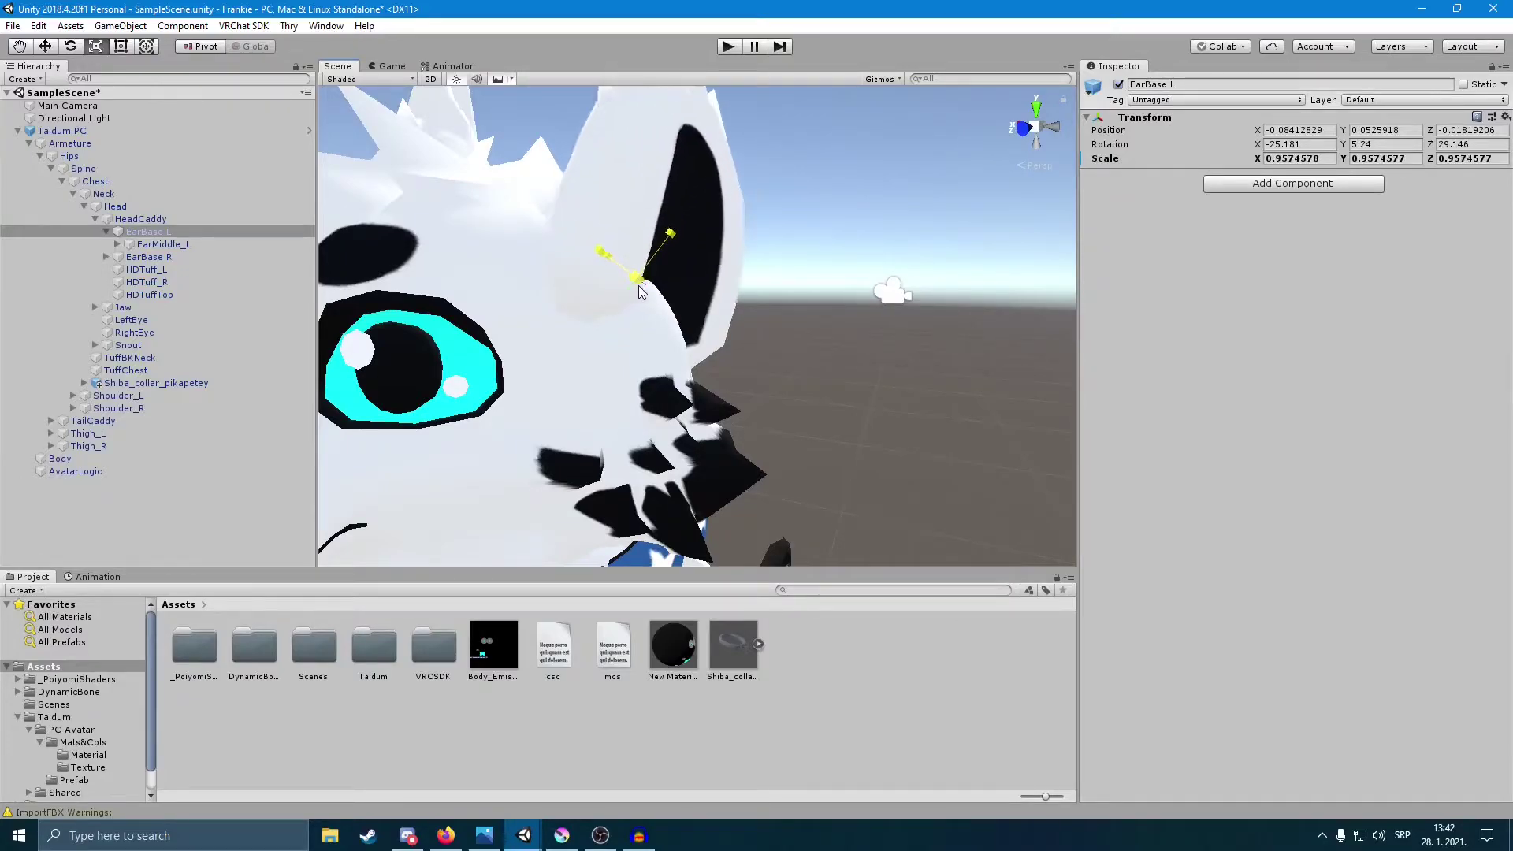
# Step: Expand the left ear's bone chain to EarTip_L and scale EarBase L uniformly to about 0.98
pyautogui.click(117, 245)
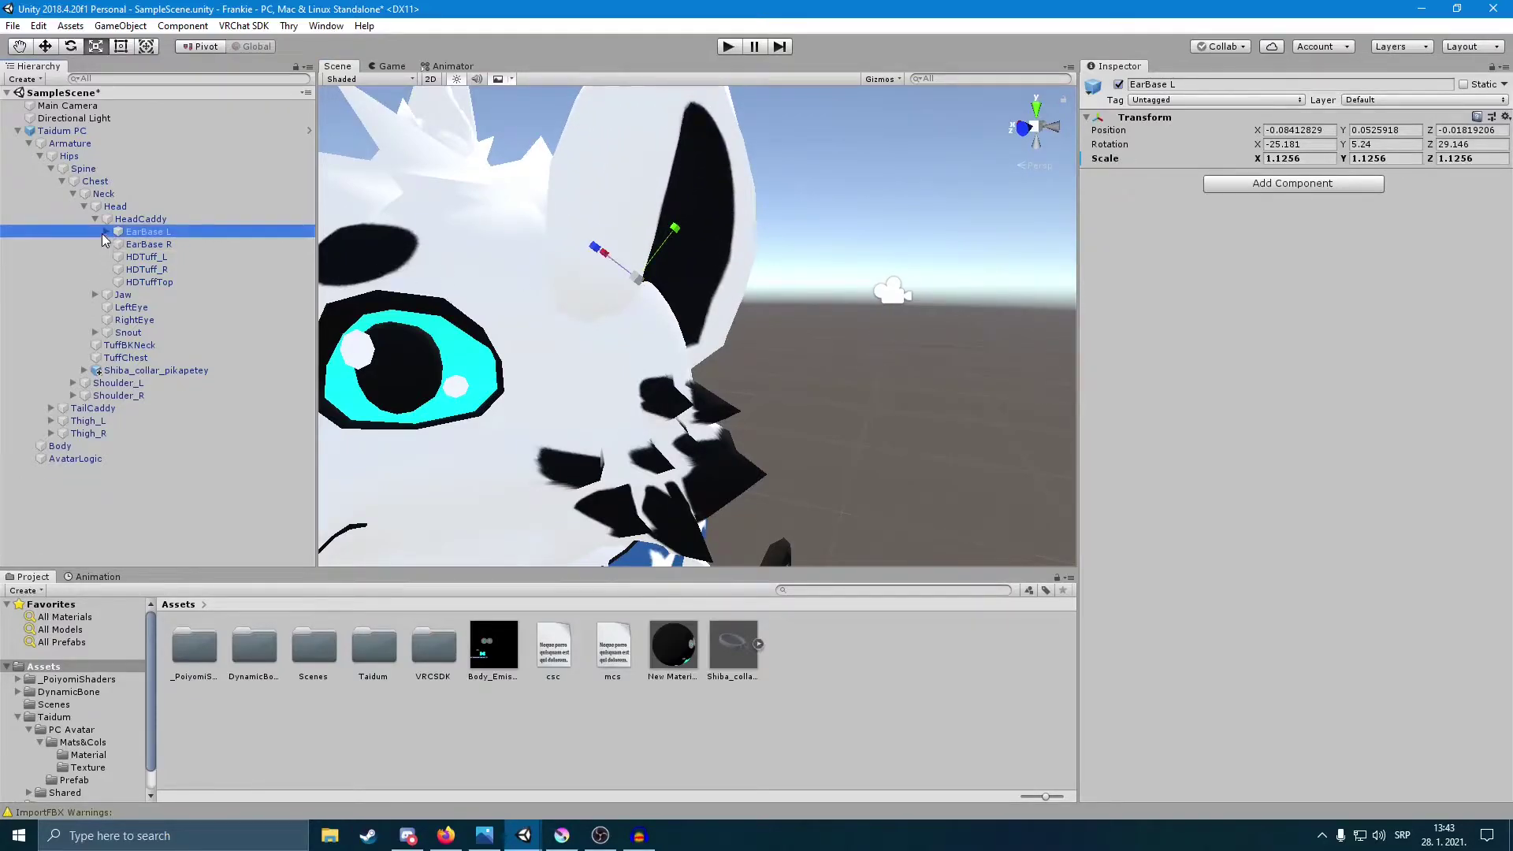
pyautogui.click(157, 257)
pyautogui.click(223, 245)
pyautogui.click(214, 235)
pyautogui.scroll(-3, 788, 291)
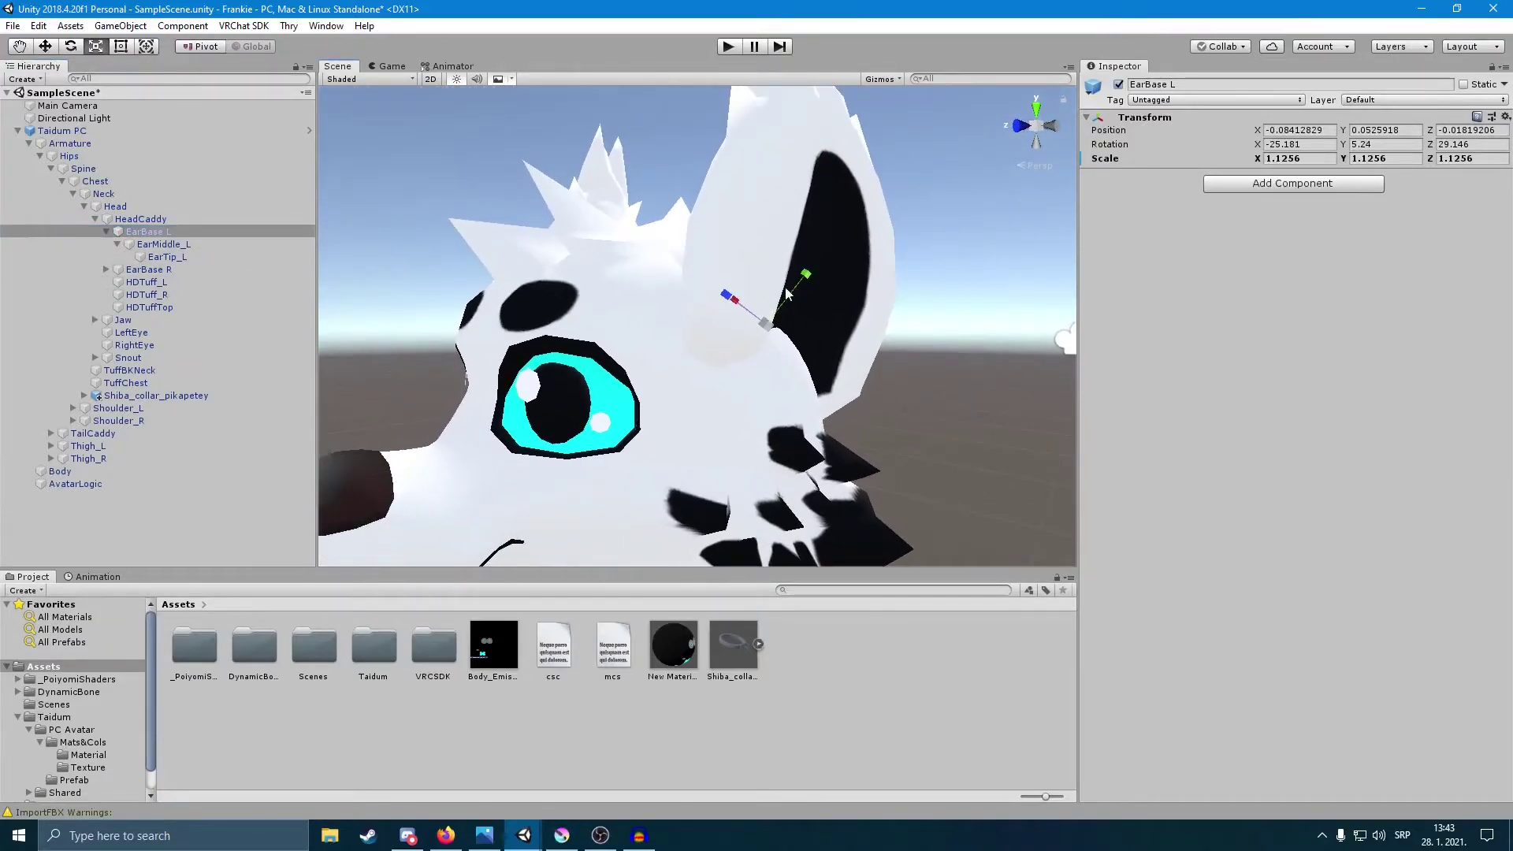
pyautogui.moveTo(764, 329); pyautogui.dragTo(732, 337)
pyautogui.scroll(-5, 796, 339)
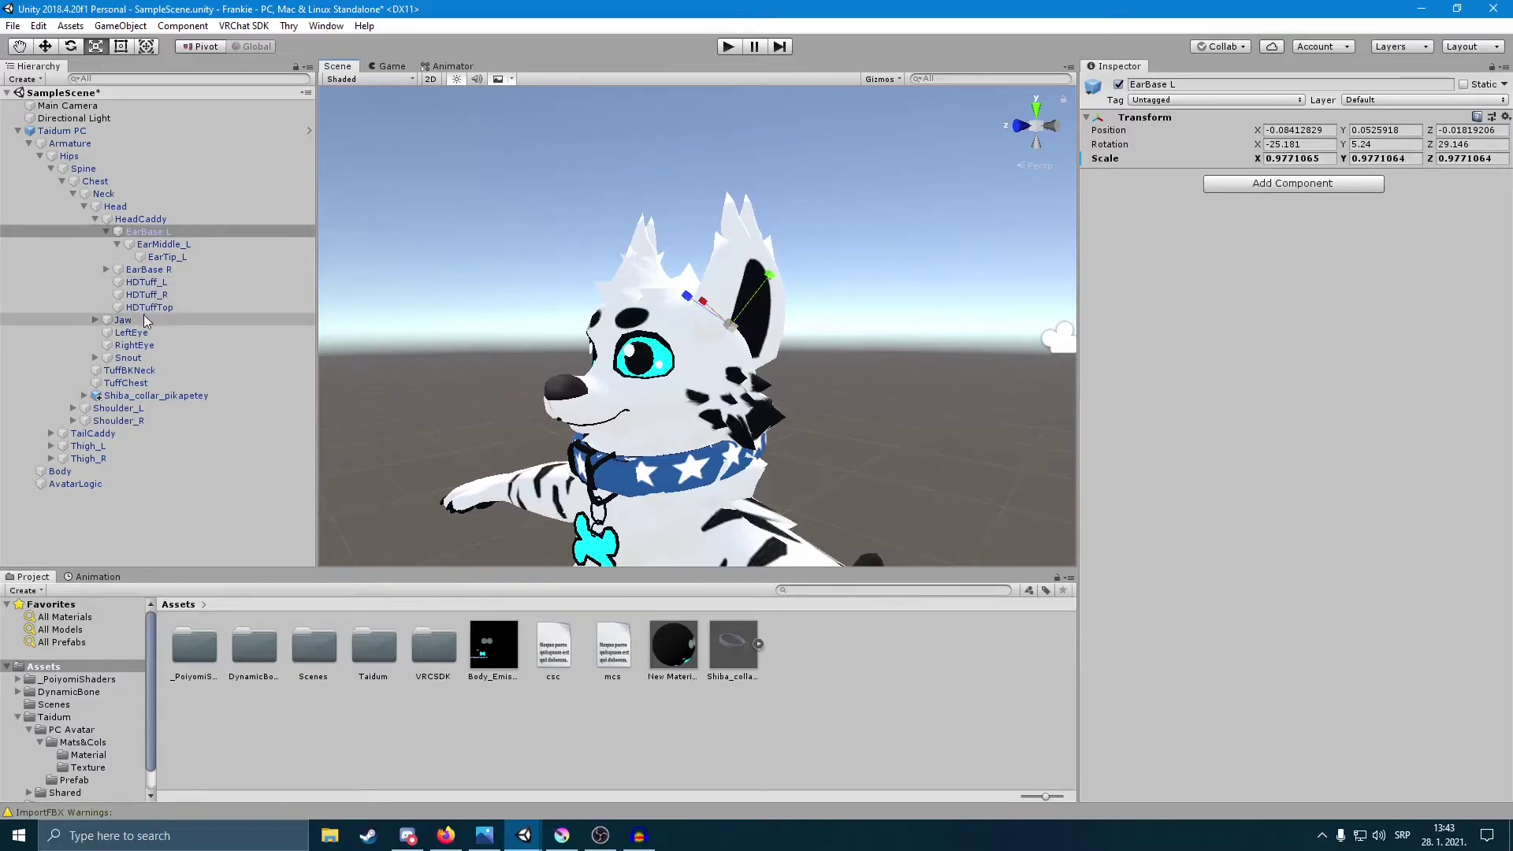
# Step: Try scaling the Jaw bone and the Snout bone, undoing each change
pyautogui.click(652, 416)
pyautogui.moveTo(653, 415); pyautogui.dragTo(637, 417)
pyautogui.hotkey('ctrl', 'z')
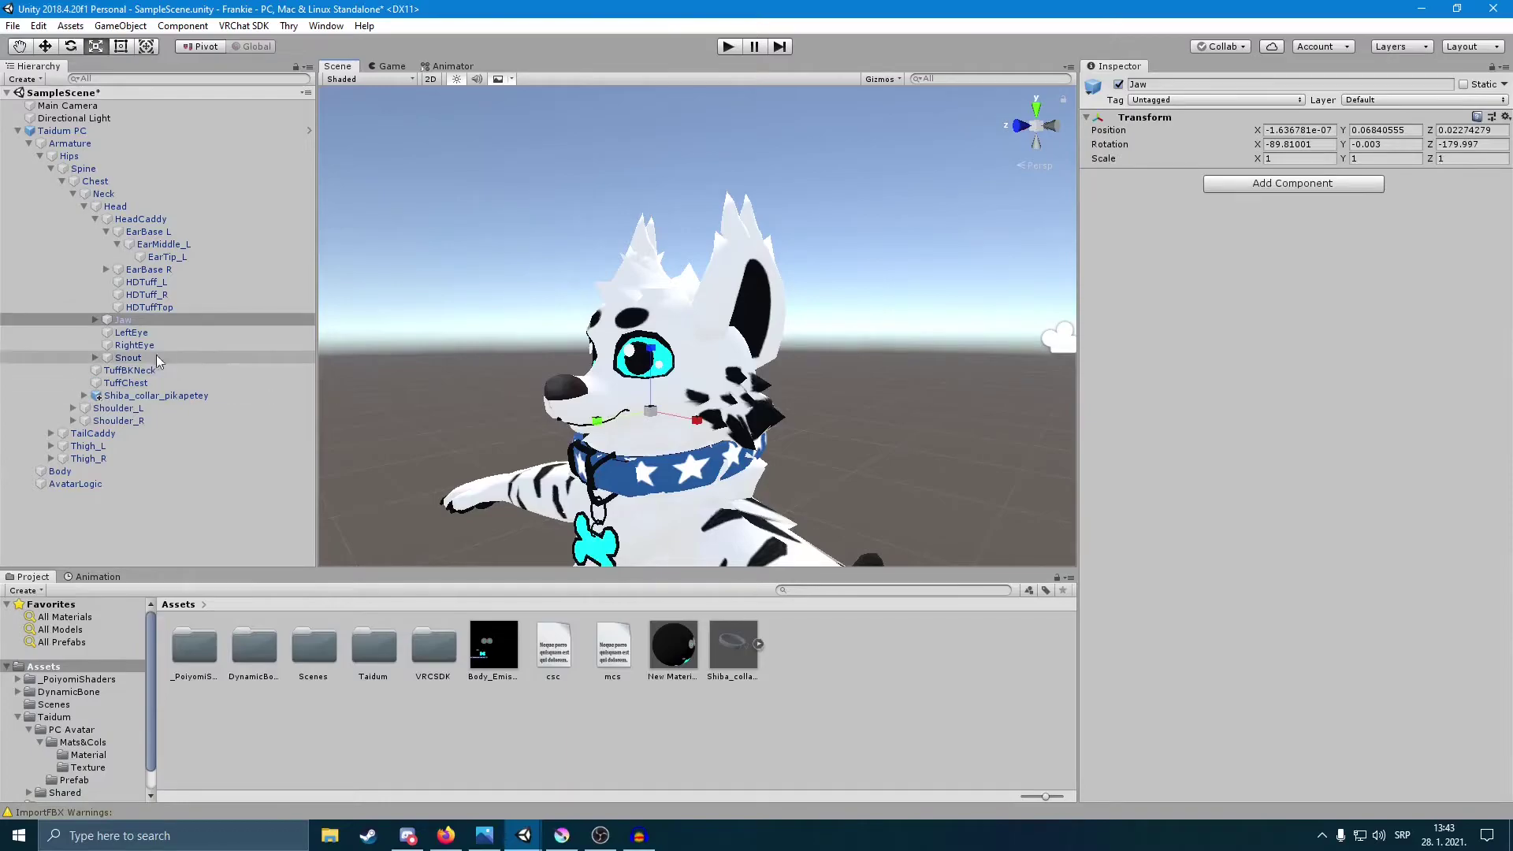
pyautogui.click(144, 360)
pyautogui.moveTo(595, 394); pyautogui.dragTo(703, 417)
pyautogui.hotkey('ctrl', 'z')
# Step: Scale the Shiba_collar_pikapetey collar on the avatar's neck up uniformly to about 0.77
pyautogui.scroll(5, 713, 433)
pyautogui.scroll(-5, 713, 433)
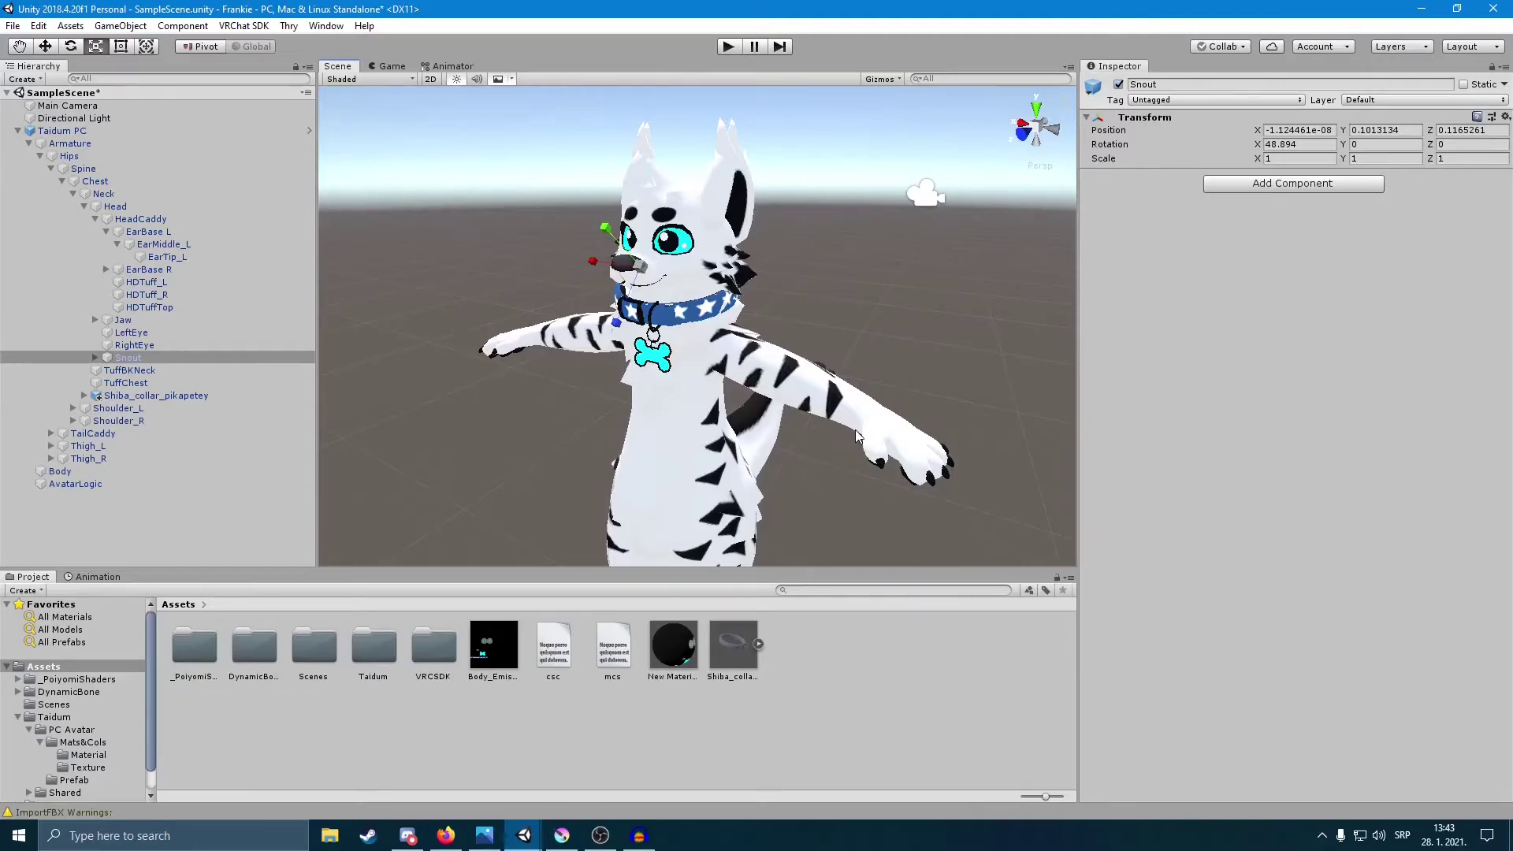
pyautogui.scroll(3, 838, 418)
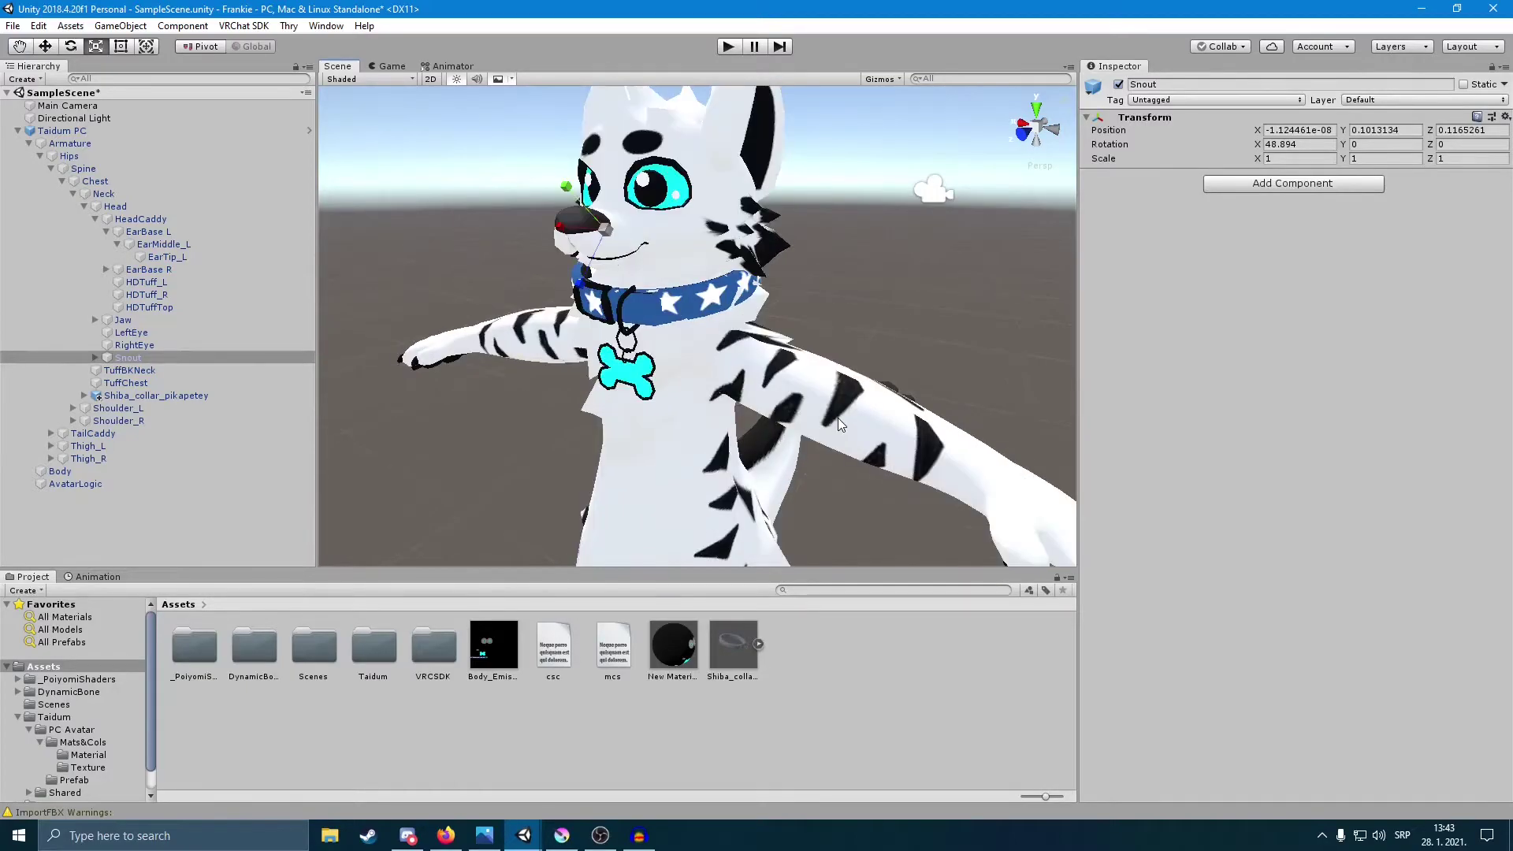
pyautogui.keyDown('alt'); pyautogui.moveTo(806, 428); pyautogui.dragTo(777, 399); pyautogui.keyUp('alt')
pyautogui.click(690, 319)
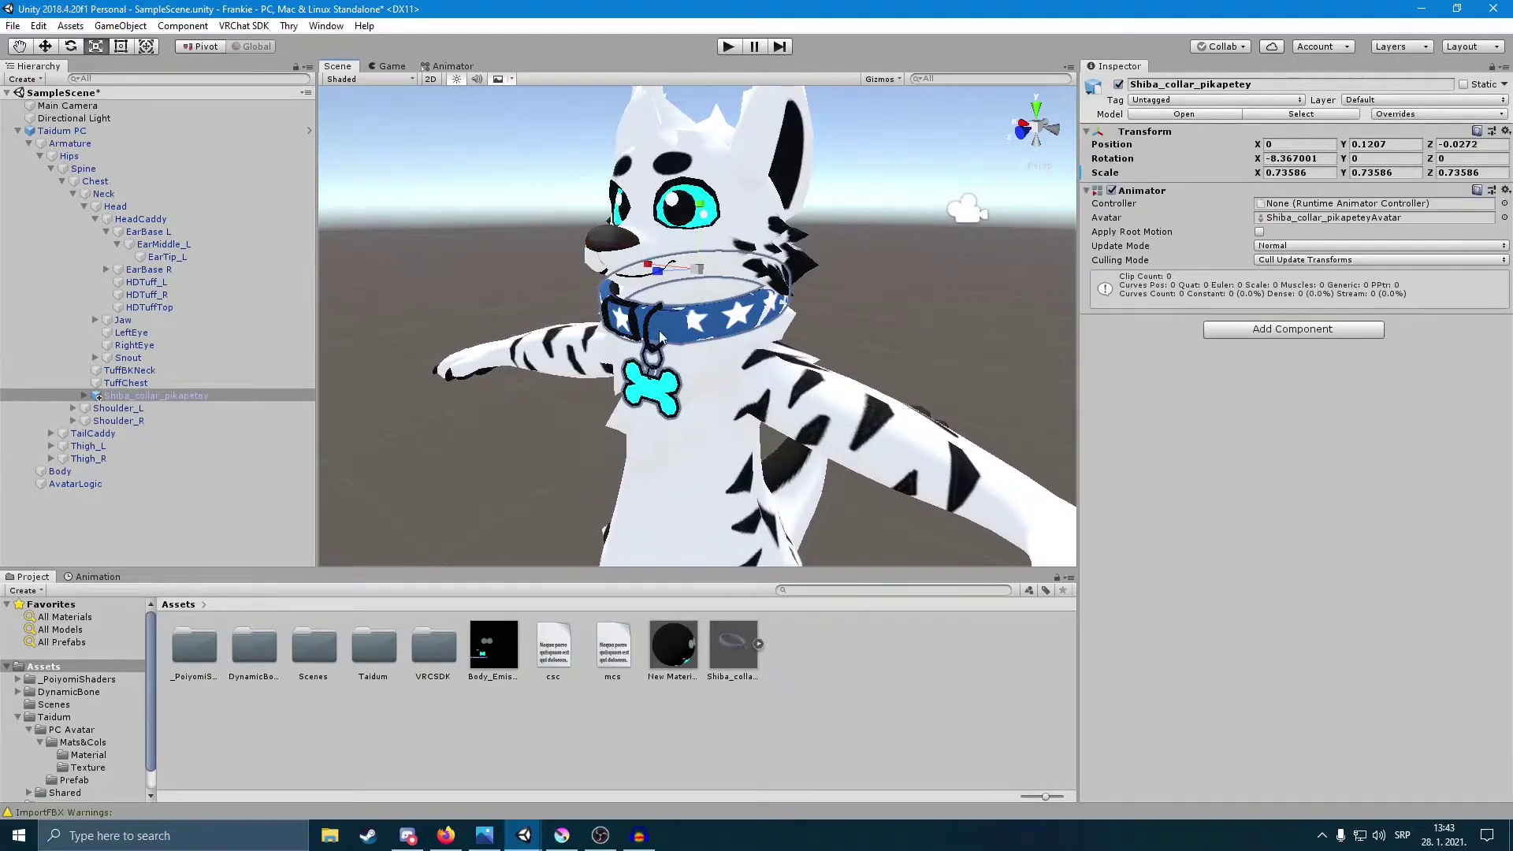
pyautogui.scroll(-3, 700, 313)
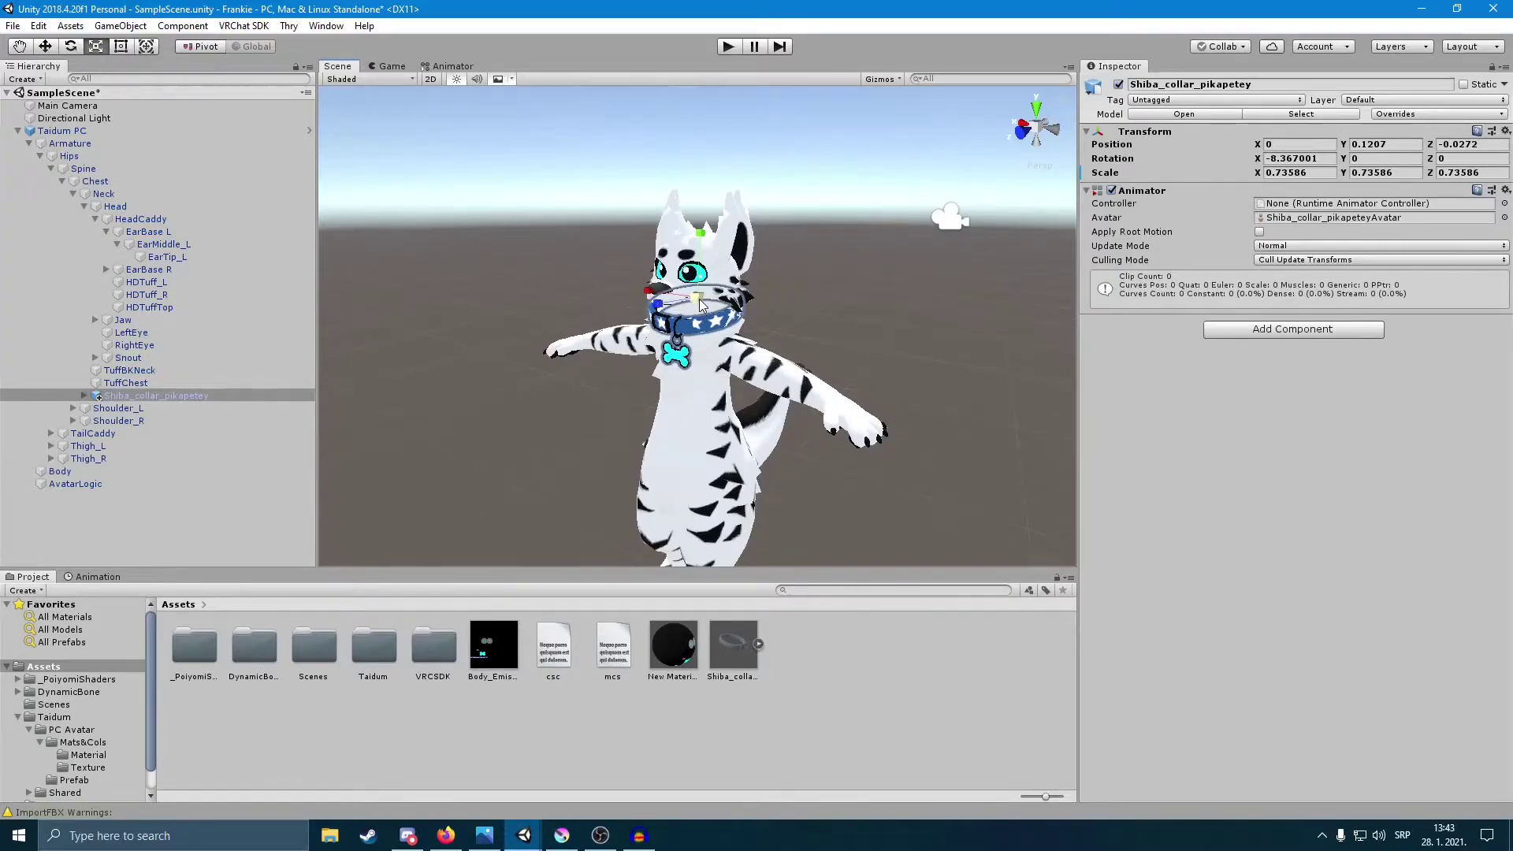
pyautogui.moveTo(699, 305); pyautogui.dragTo(703, 291)
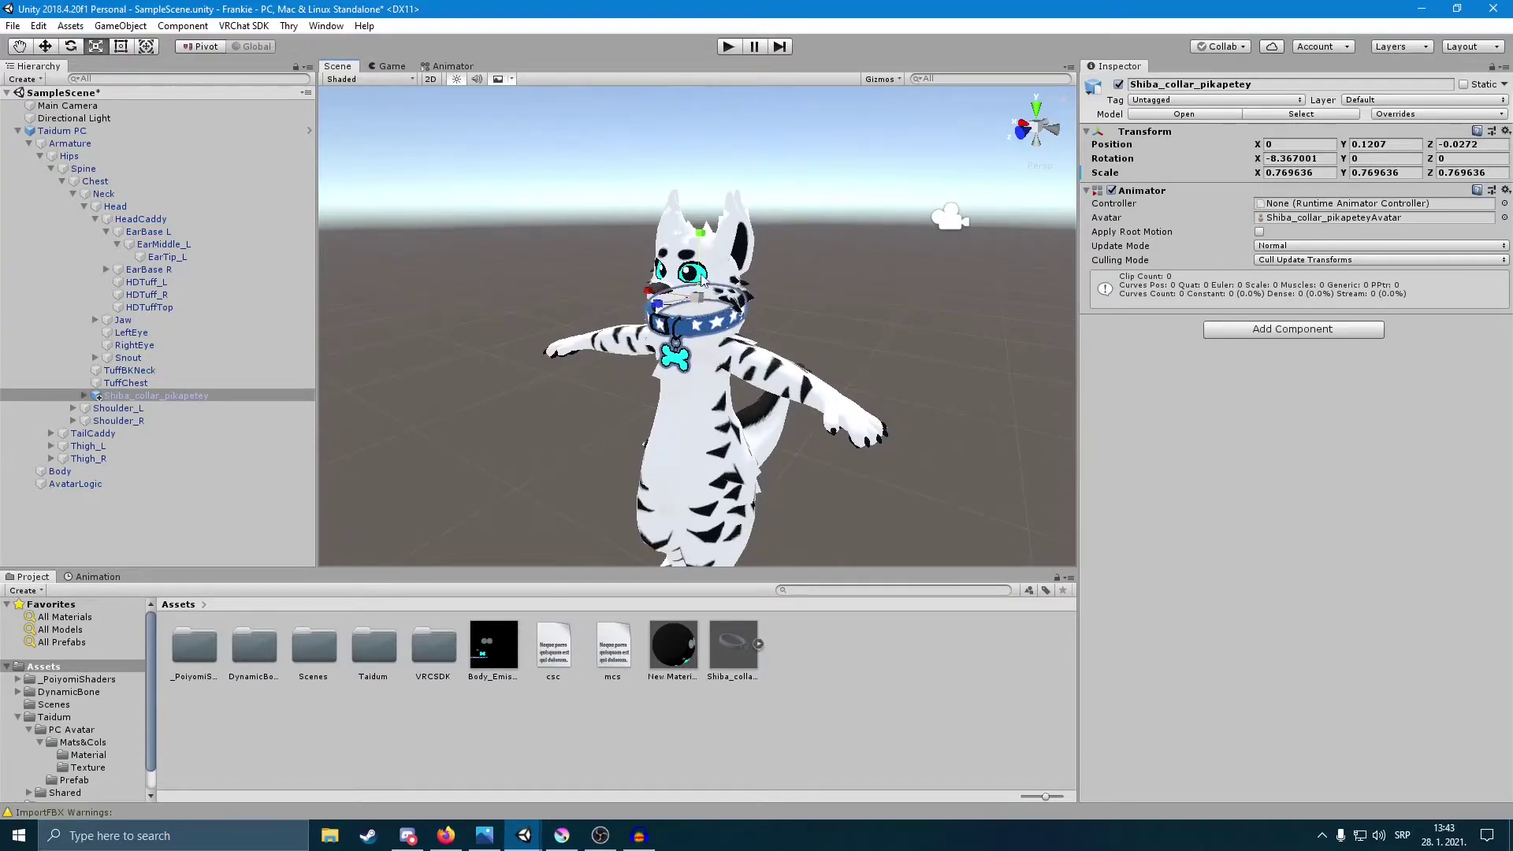
# Step: Try stretching the collar vertically to a Y scale of about 1.28 and undo the stretch
pyautogui.moveTo(700, 233); pyautogui.dragTo(700, 207)
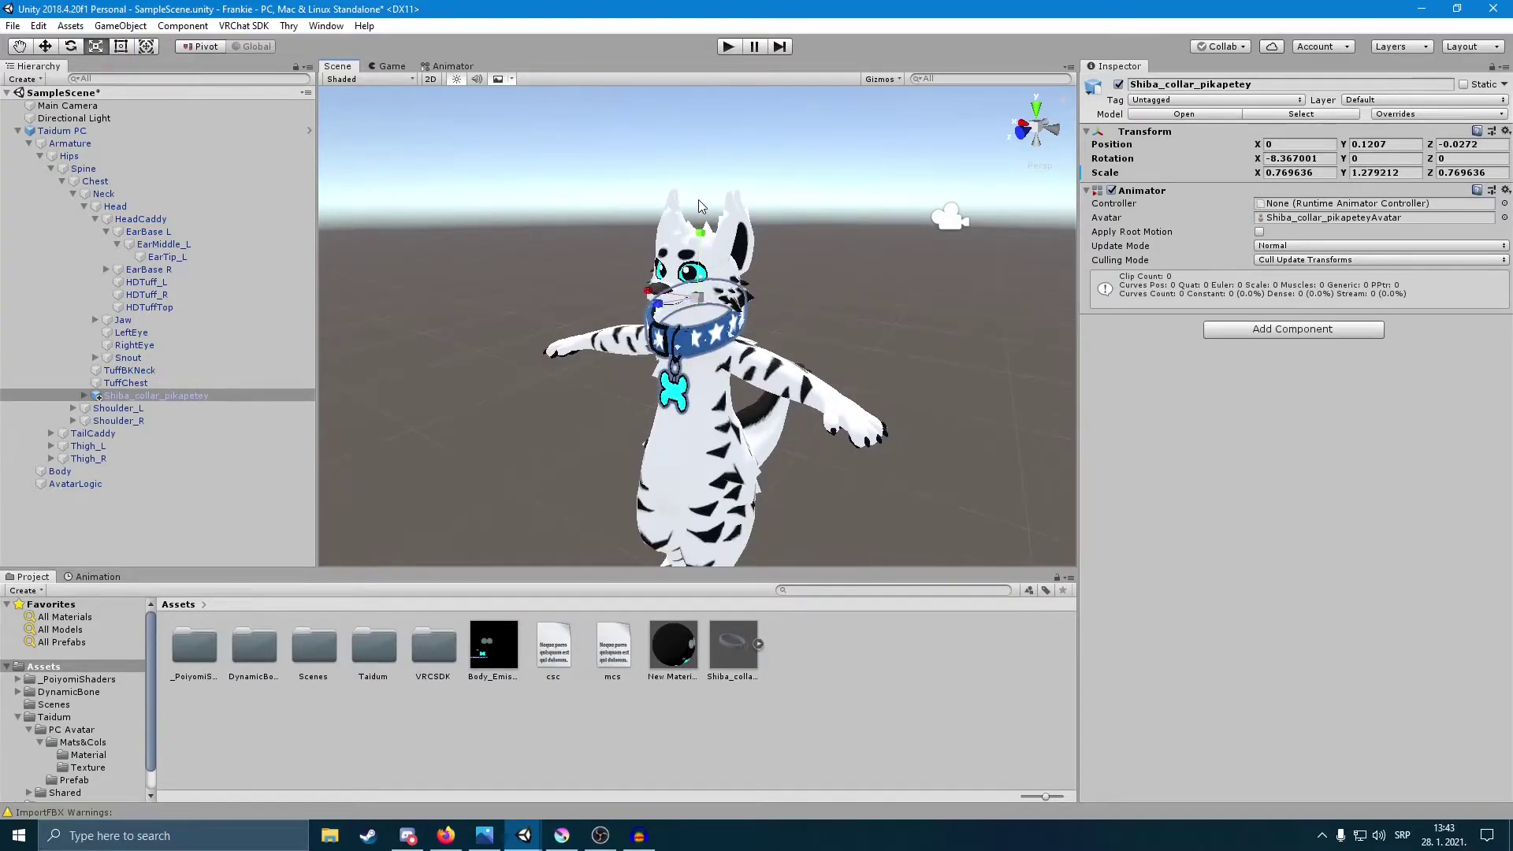
pyautogui.hotkey('ctrl', 'z')
pyautogui.moveTo(635, 310)
pyautogui.mouseDown()
pyautogui.moveTo(612, 310)
pyautogui.moveTo(635, 310)
pyautogui.mouseUp()
# Step: Examine the resized collar's fit on the avatar from the front and side, and clear the selection
pyautogui.scroll(3, 755, 359)
pyautogui.moveTo(755, 358)
pyautogui.keyDown('alt'); pyautogui.mouseDown()
pyautogui.moveTo(716, 331)
pyautogui.moveTo(807, 377)
pyautogui.moveTo(682, 380)
pyautogui.moveTo(773, 381)
pyautogui.mouseUp(); pyautogui.keyUp('alt')
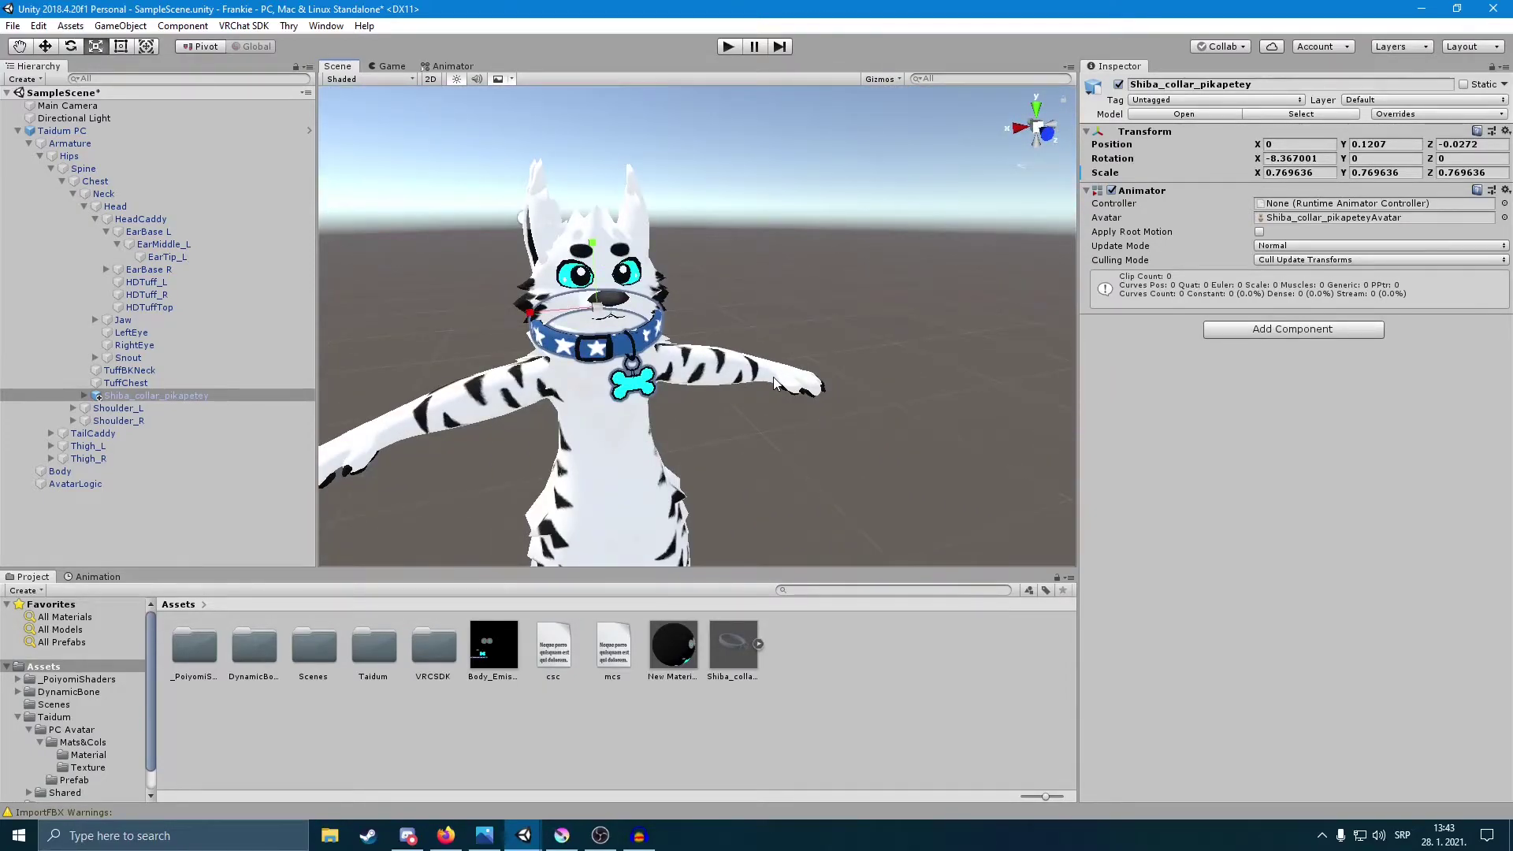
pyautogui.keyDown('alt'); pyautogui.moveTo(768, 376); pyautogui.dragTo(707, 403); pyautogui.keyUp('alt')
pyautogui.click(507, 441)
pyautogui.scroll(5, 591, 394)
pyautogui.scroll(-5, 590, 395)
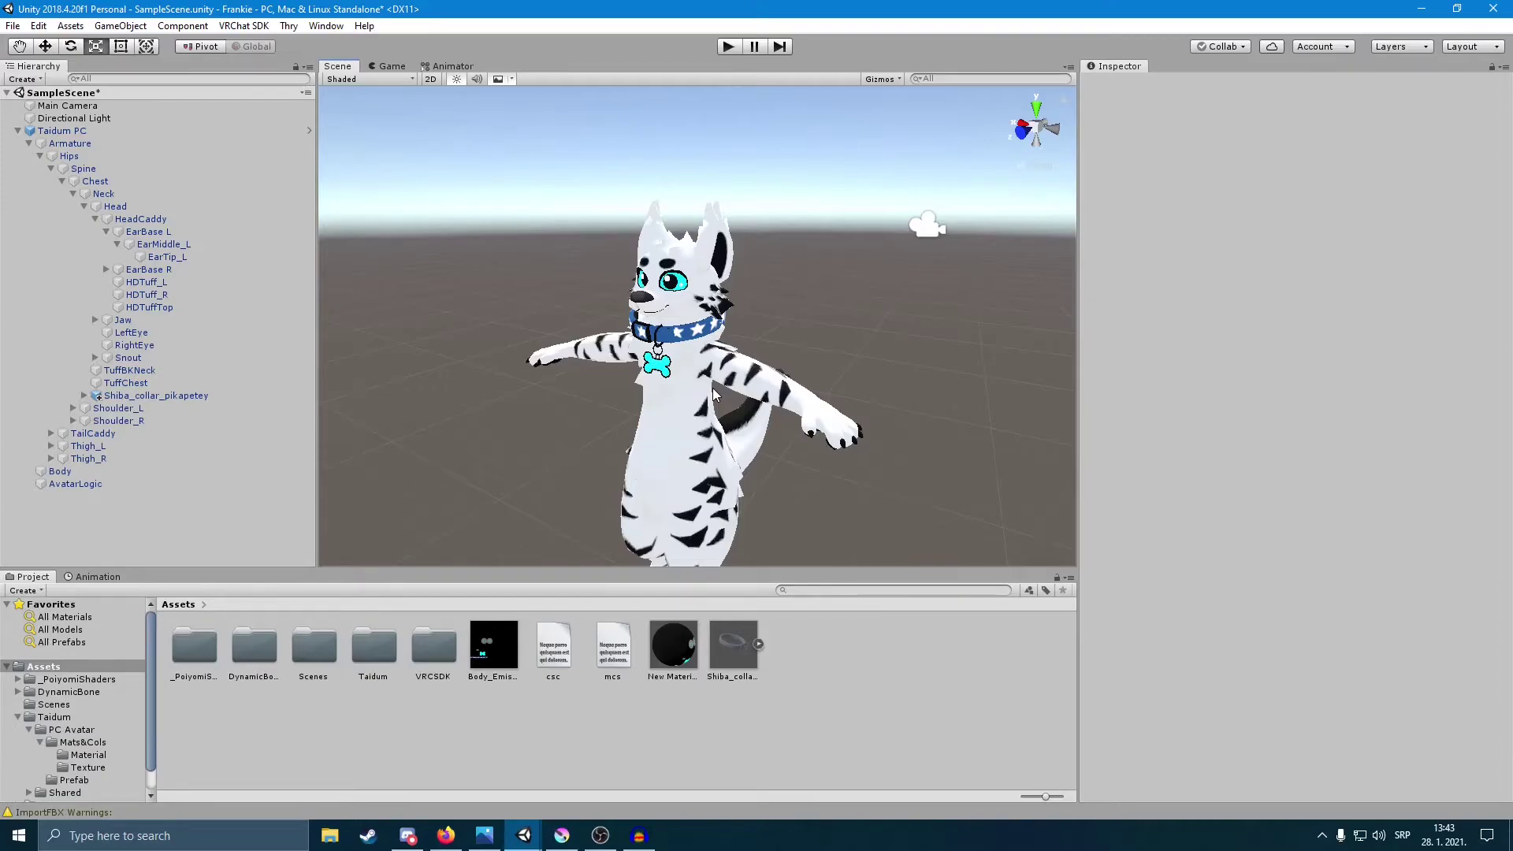
# Step: Select the _PoiyomiShaders folder in the project's assets
pyautogui.click(189, 653)
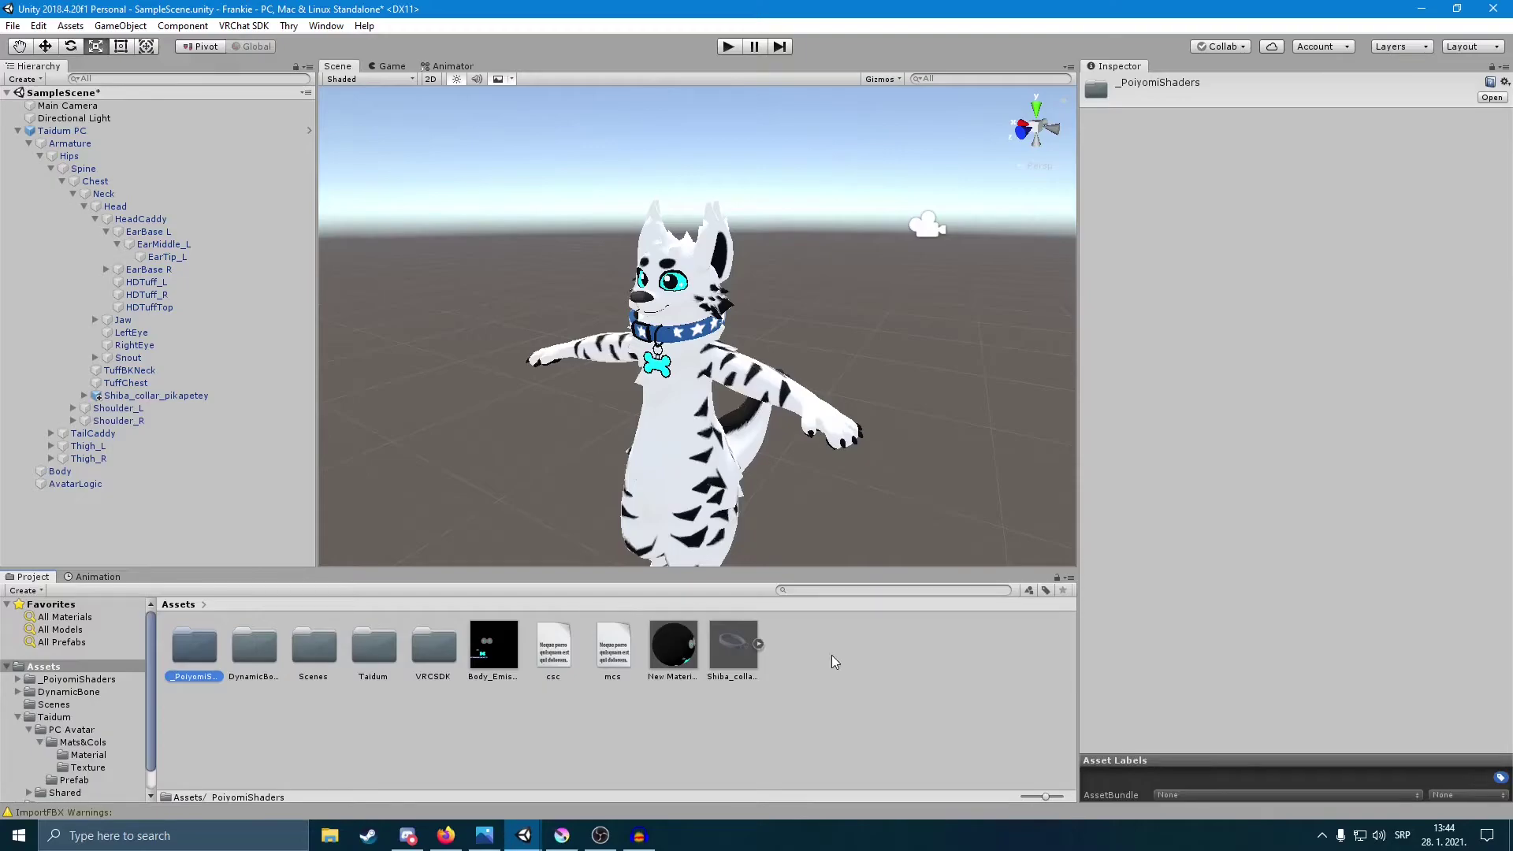
pyautogui.doubleClick(373, 646)
pyautogui.doubleClick(194, 646)
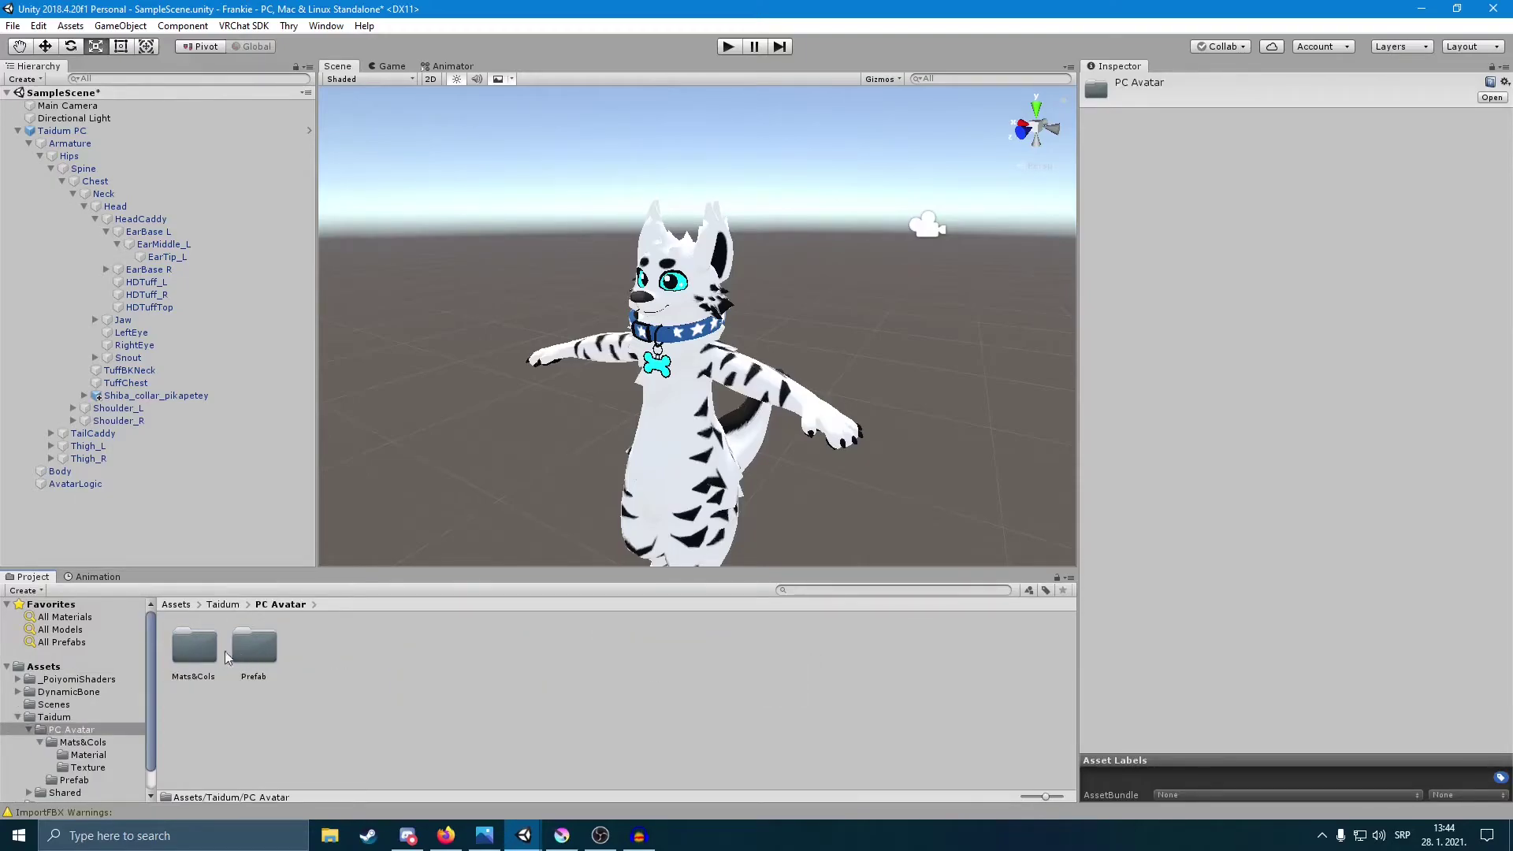
pyautogui.doubleClick(254, 647)
pyautogui.click(277, 605)
pyautogui.doubleClick(194, 646)
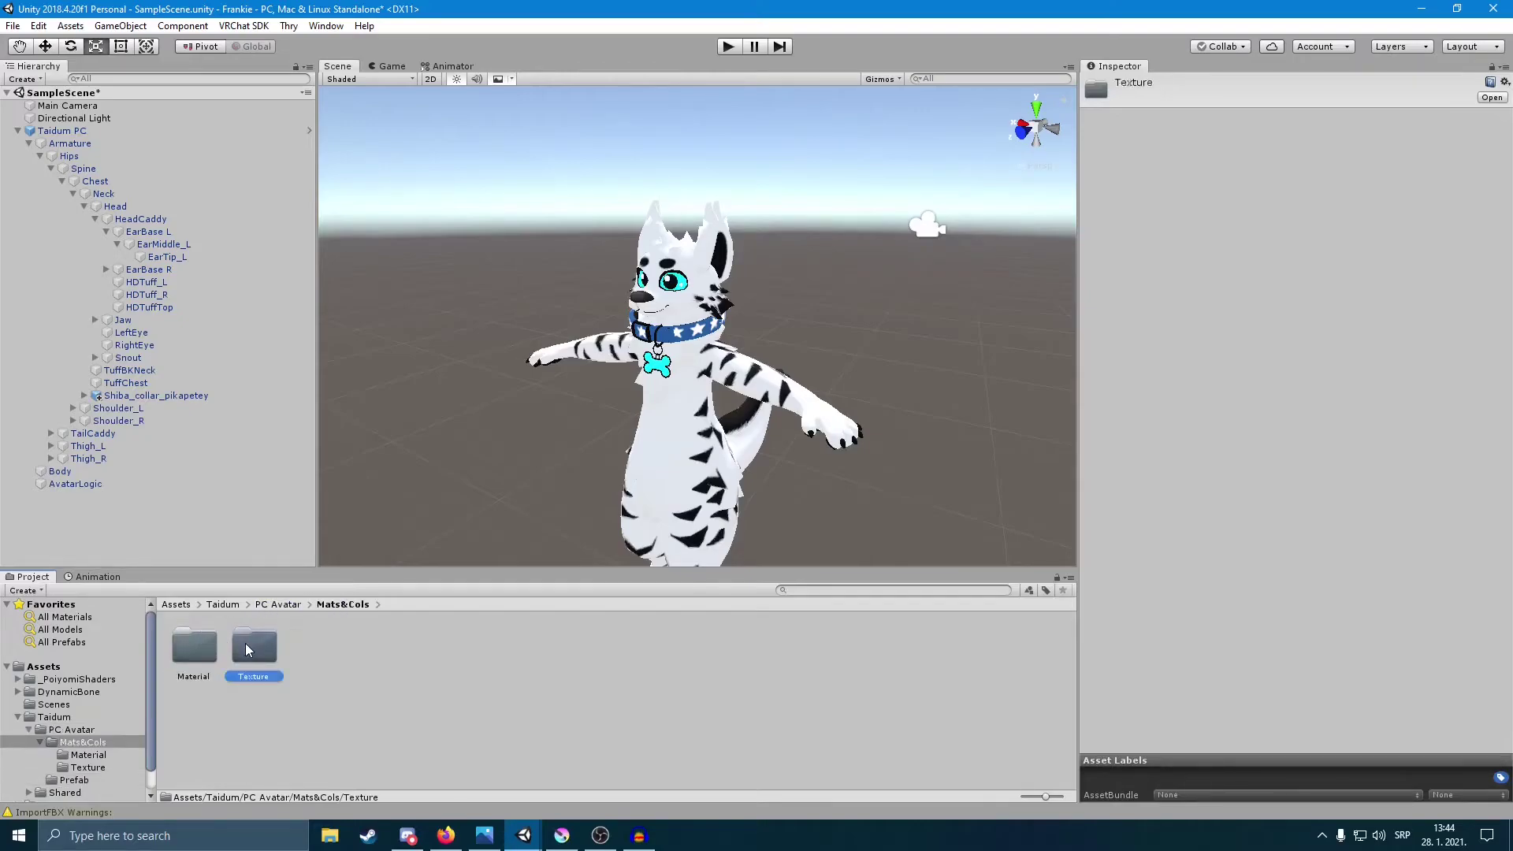
pyautogui.doubleClick(251, 648)
# Step: Duplicate the avatar's New Material in the Texture folder and delete the surplus copy
pyautogui.click(277, 646)
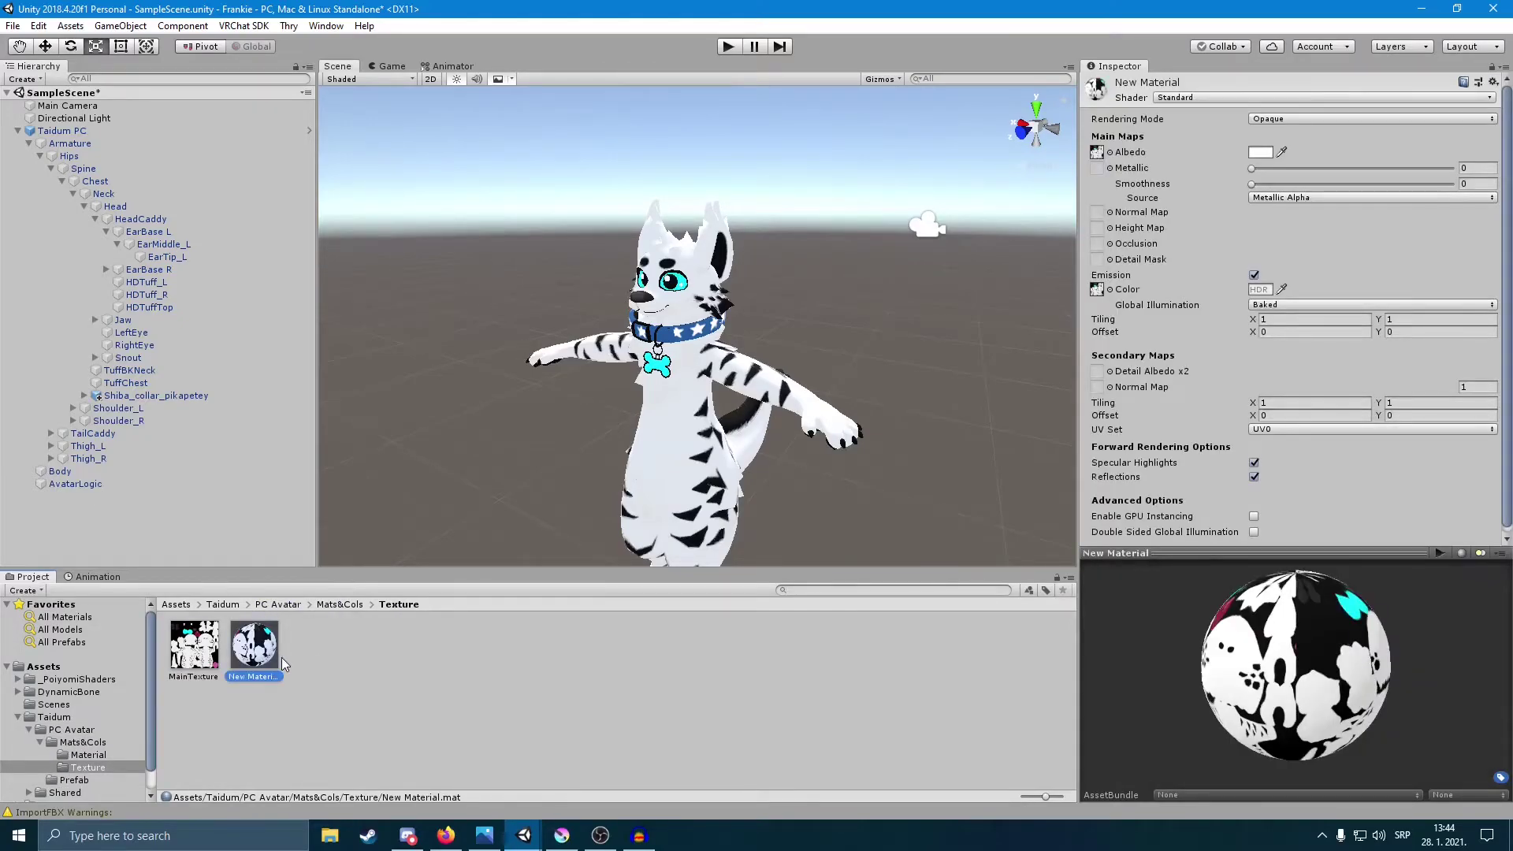
pyautogui.hotkey('ctrl', 'd')
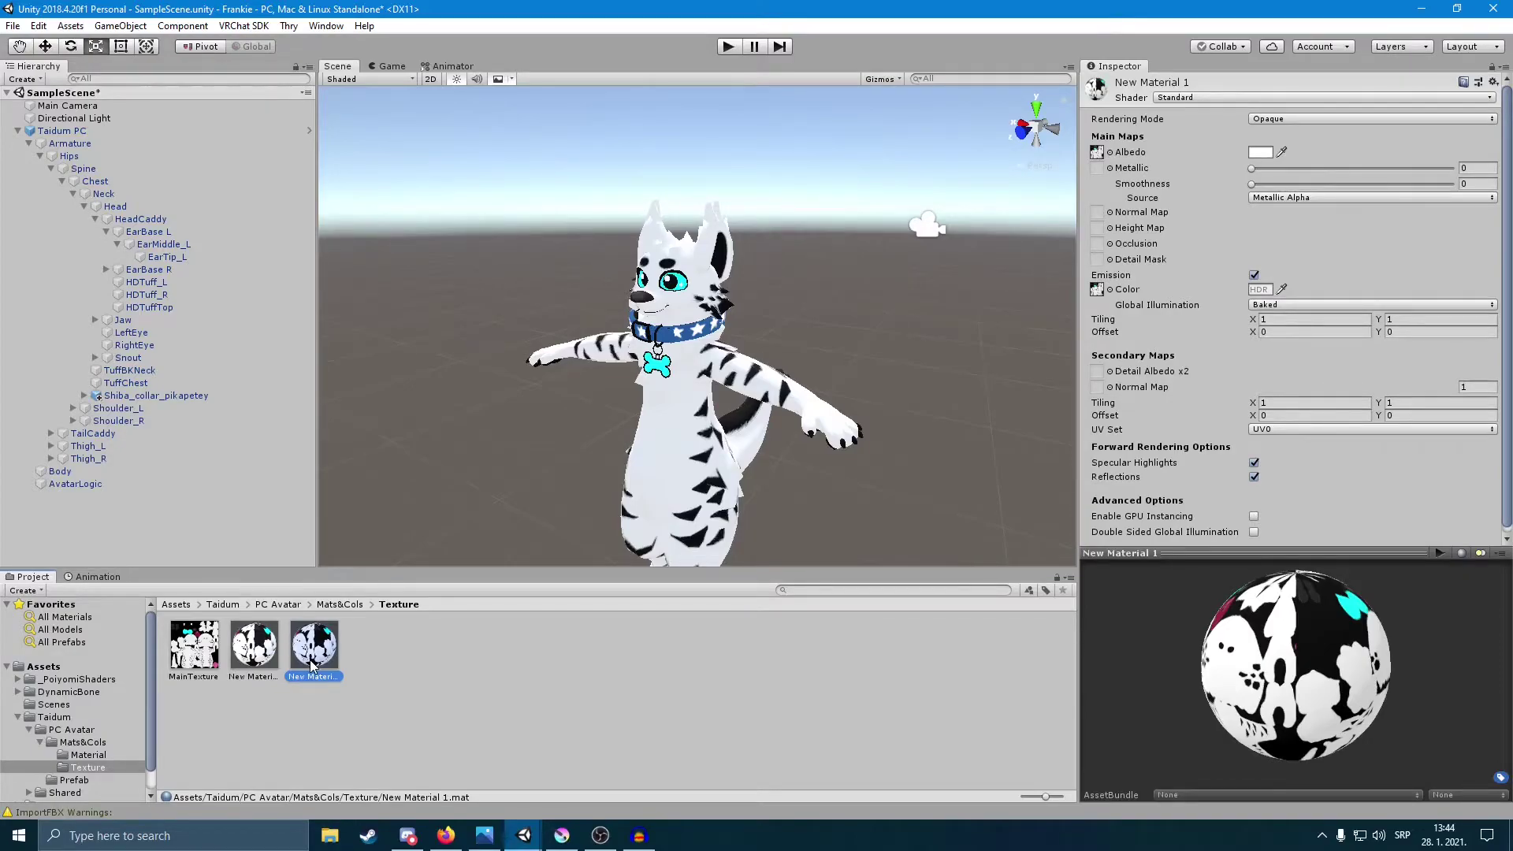
pyautogui.click(269, 658)
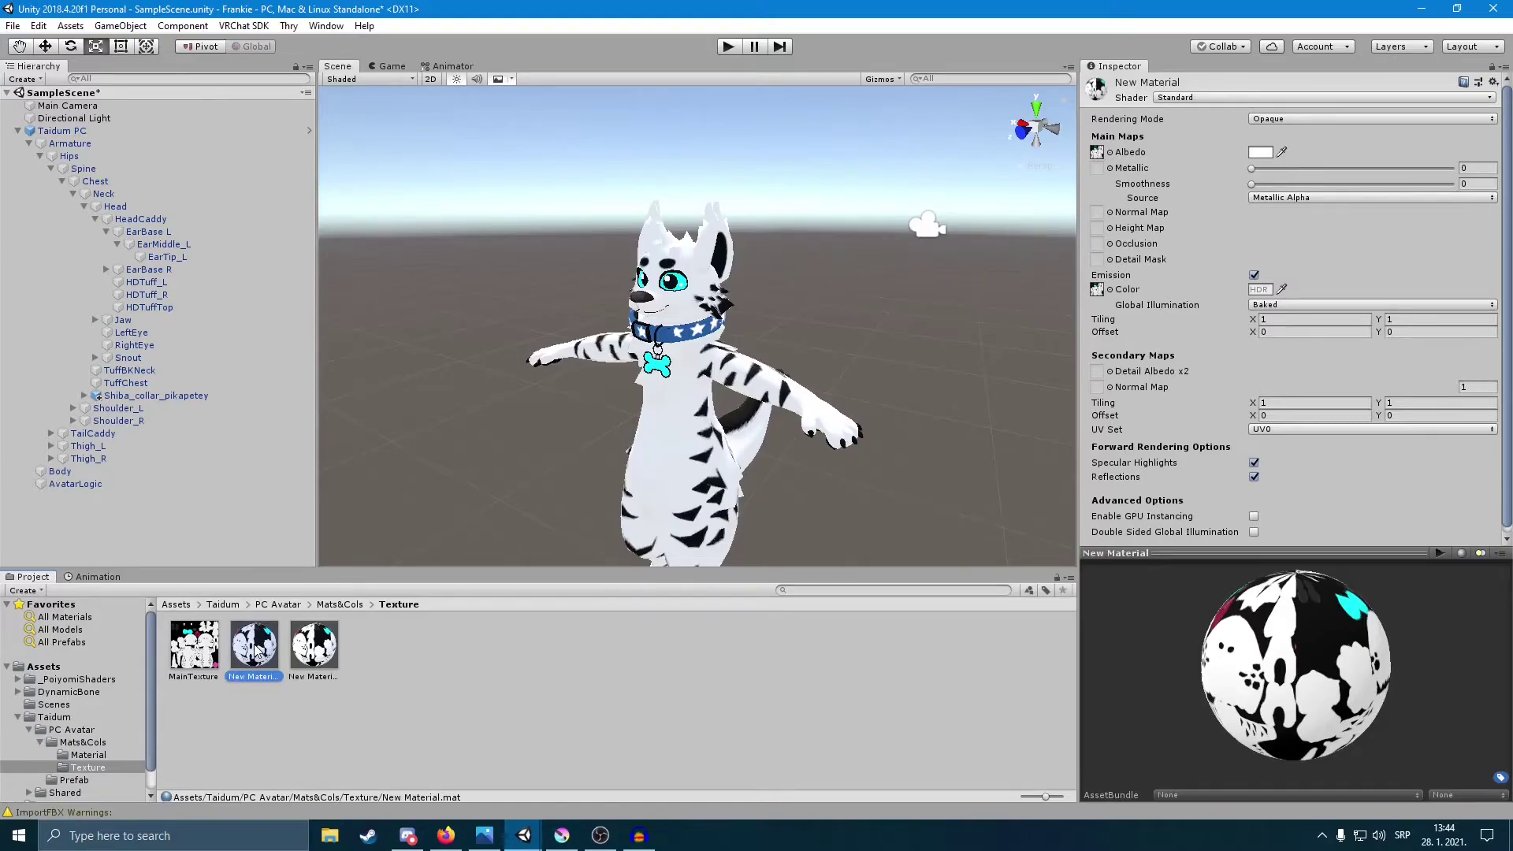
pyautogui.hotkey('ctrl', 'd')
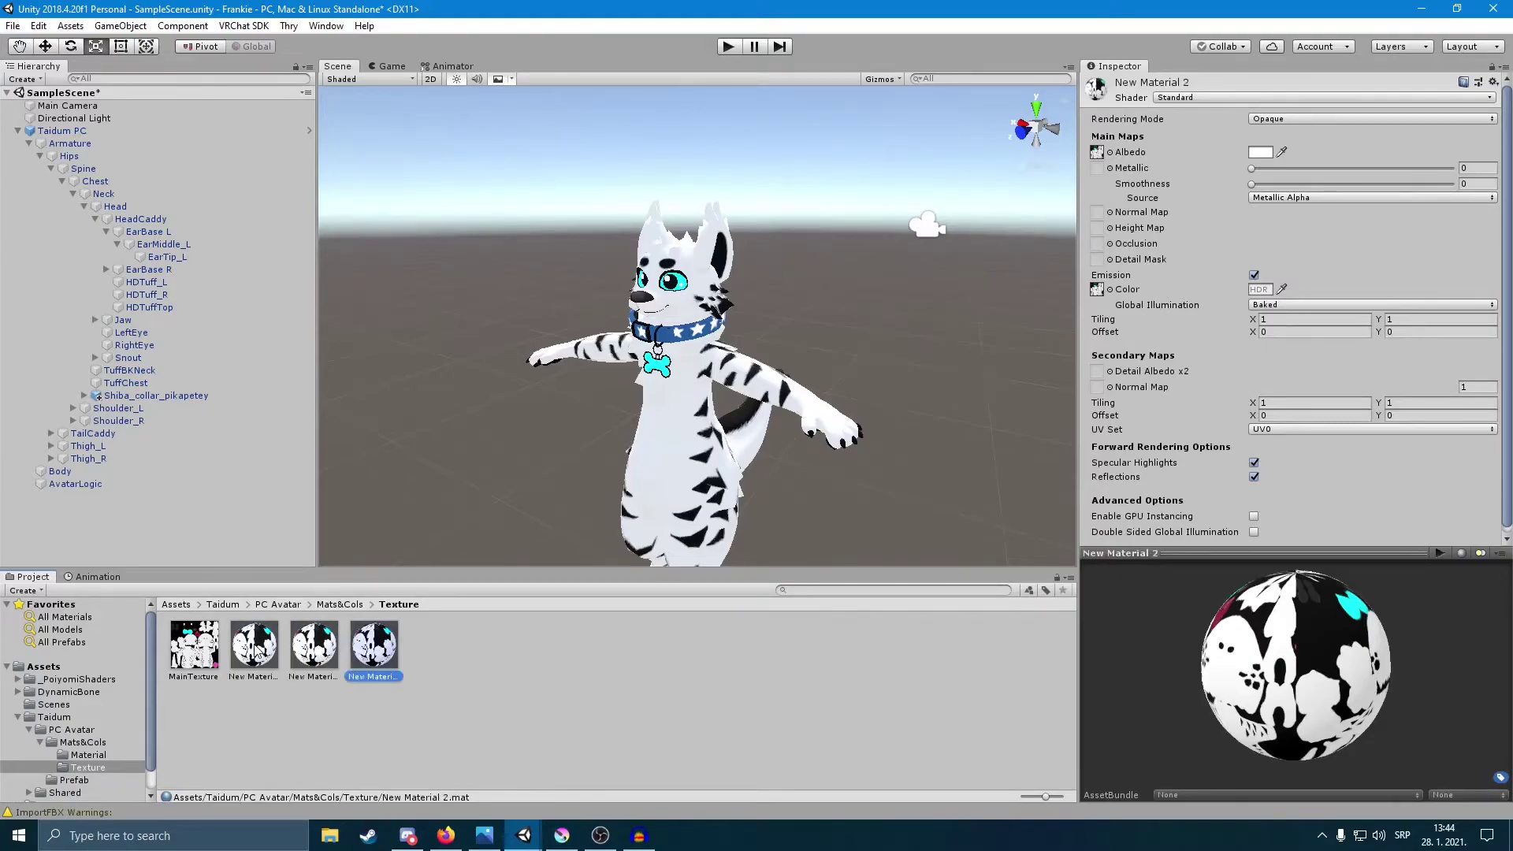
pyautogui.click(308, 661)
pyautogui.press('Delete')
pyautogui.click(801, 448)
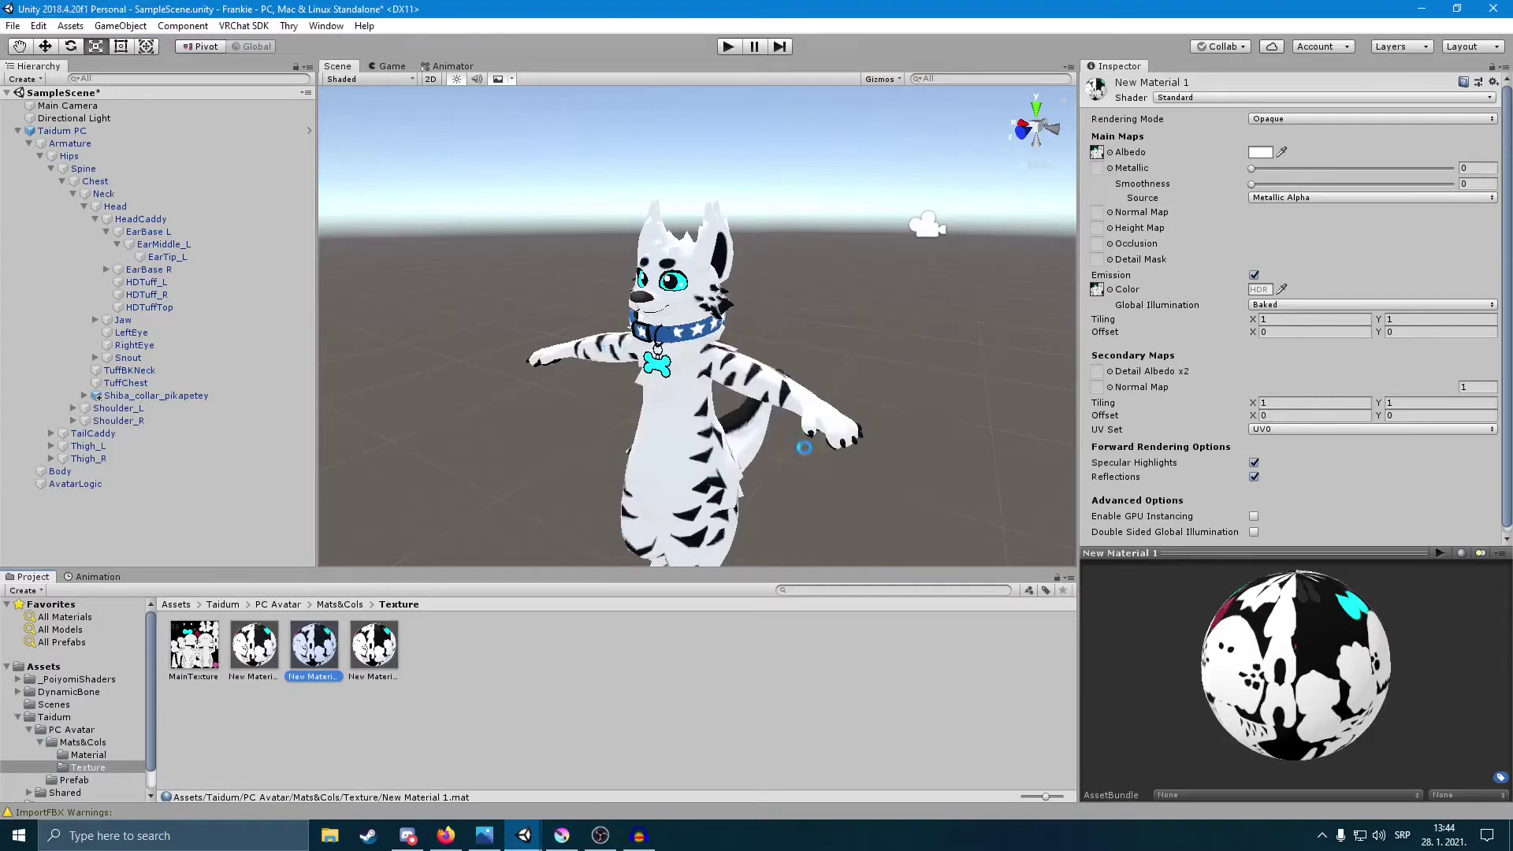
# Step: Rename the duplicated material as shader and try applying it to the avatar's body
pyautogui.click(339, 644)
pyautogui.rightClick(329, 646)
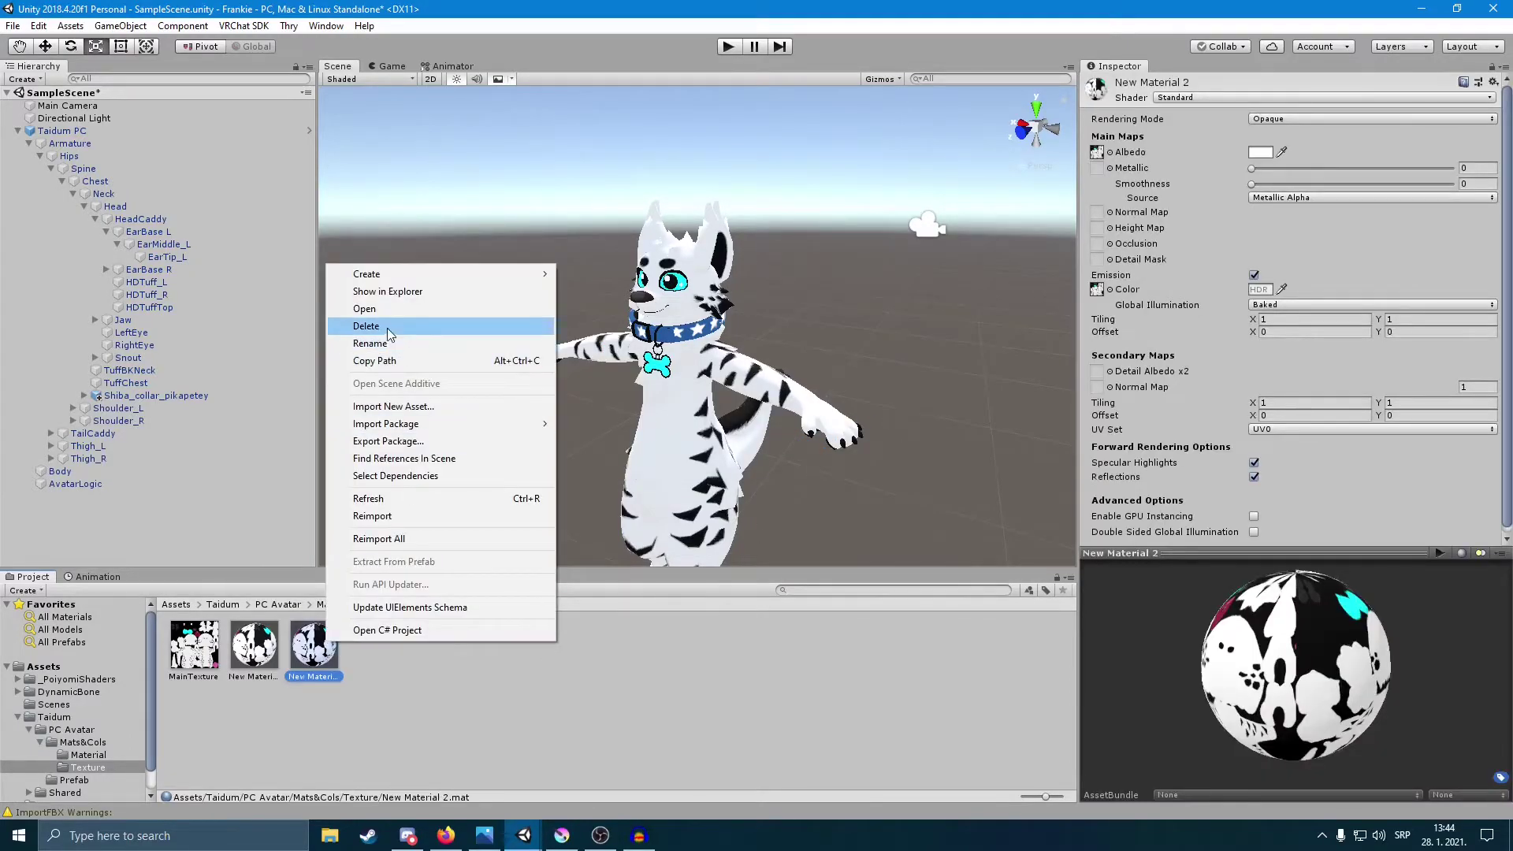
pyautogui.click(382, 344)
pyautogui.write('s')
pyautogui.press('Return')
pyautogui.moveTo(315, 644); pyautogui.dragTo(642, 446)
pyautogui.click(304, 661)
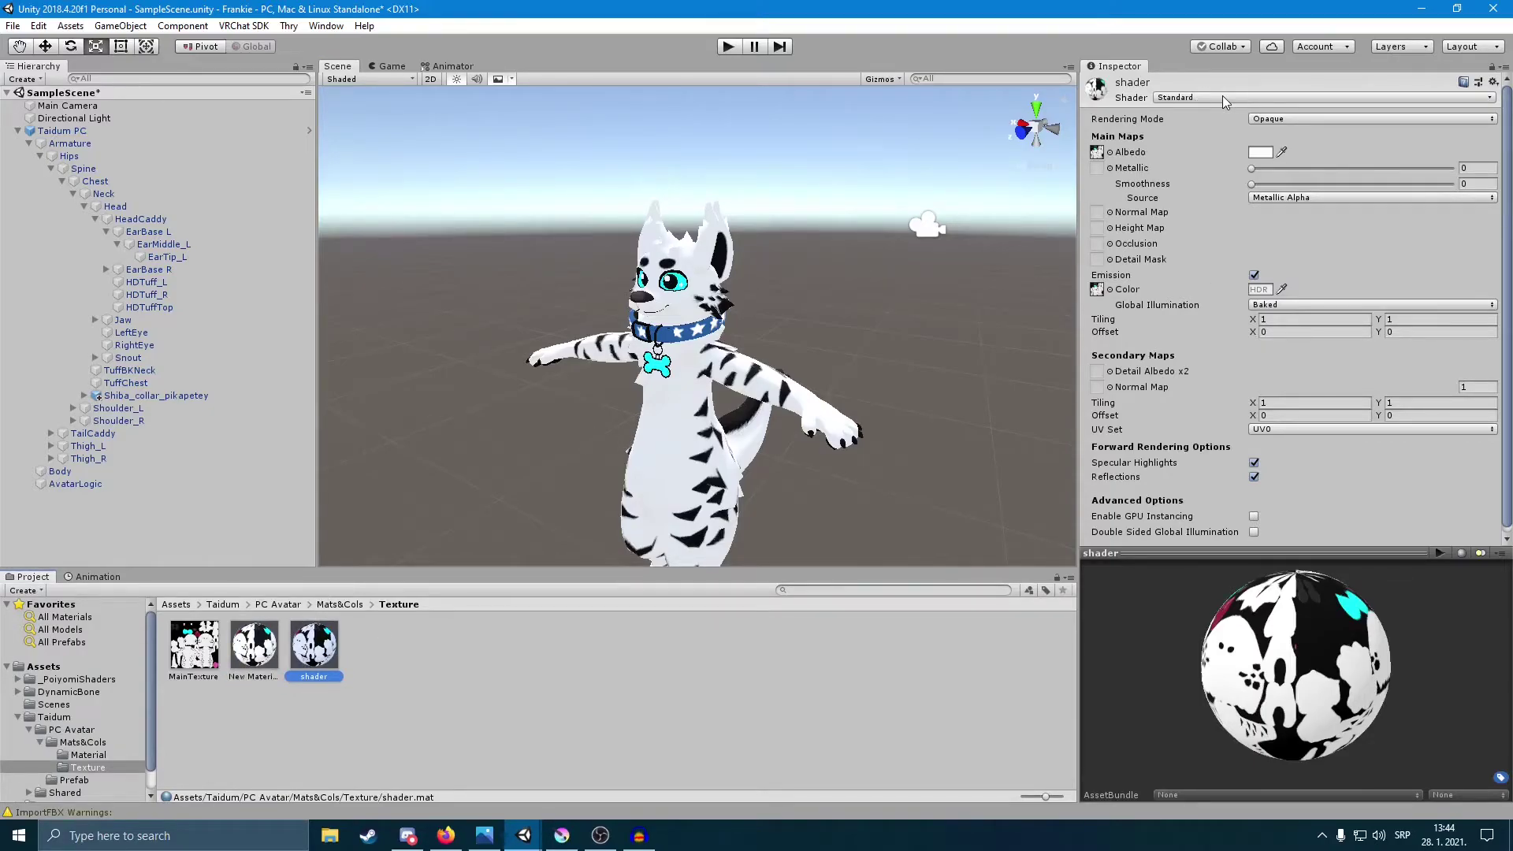
# Step: Change the shader material's shader to .poiyomi/Toon/Outlines Cutout
pyautogui.click(1442, 97)
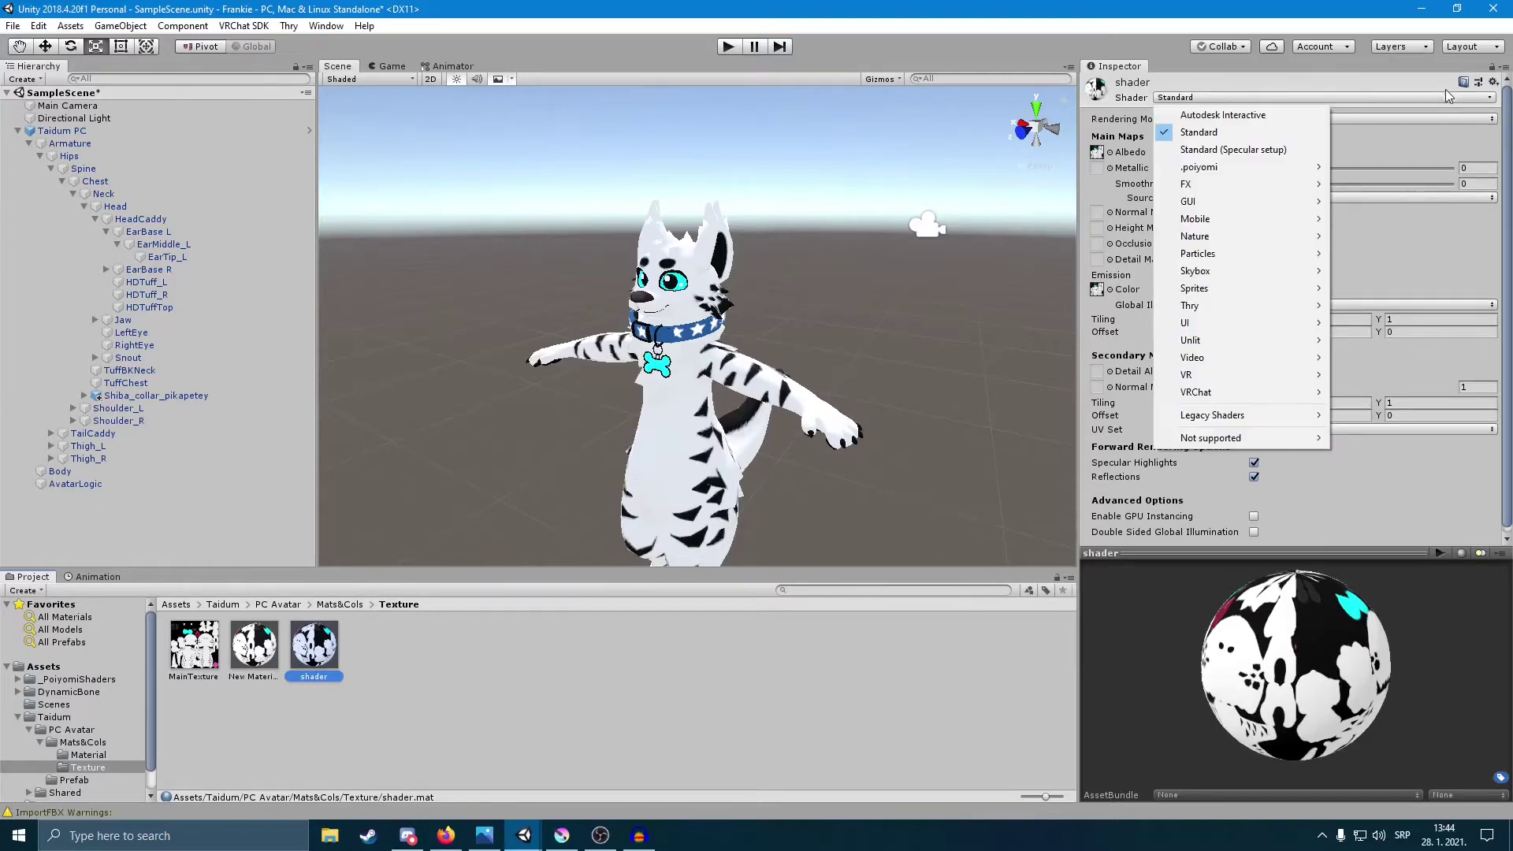
pyautogui.moveTo(1218, 172)
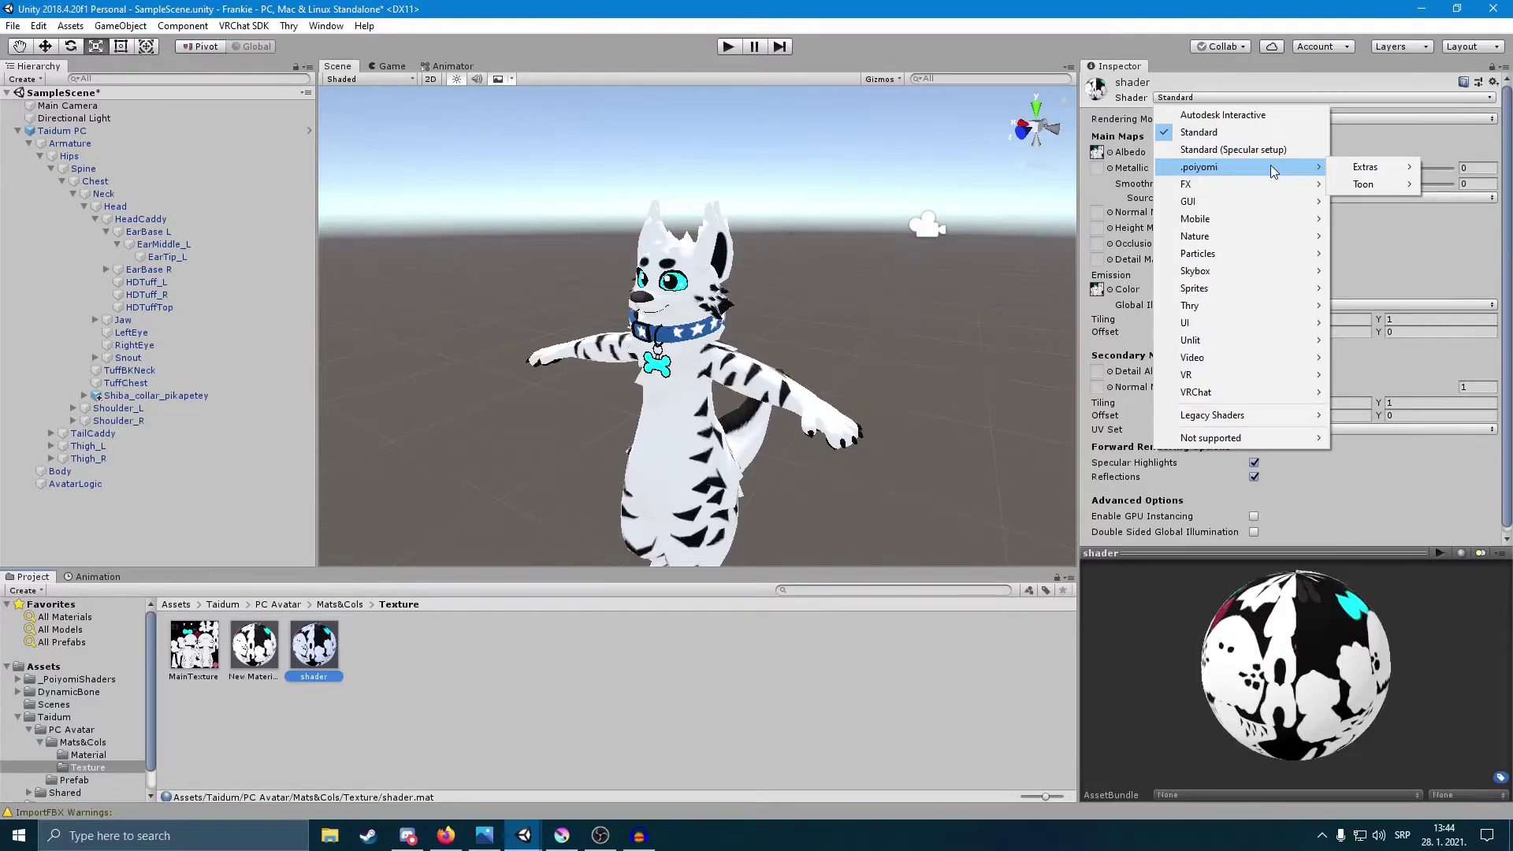
pyautogui.moveTo(1369, 168)
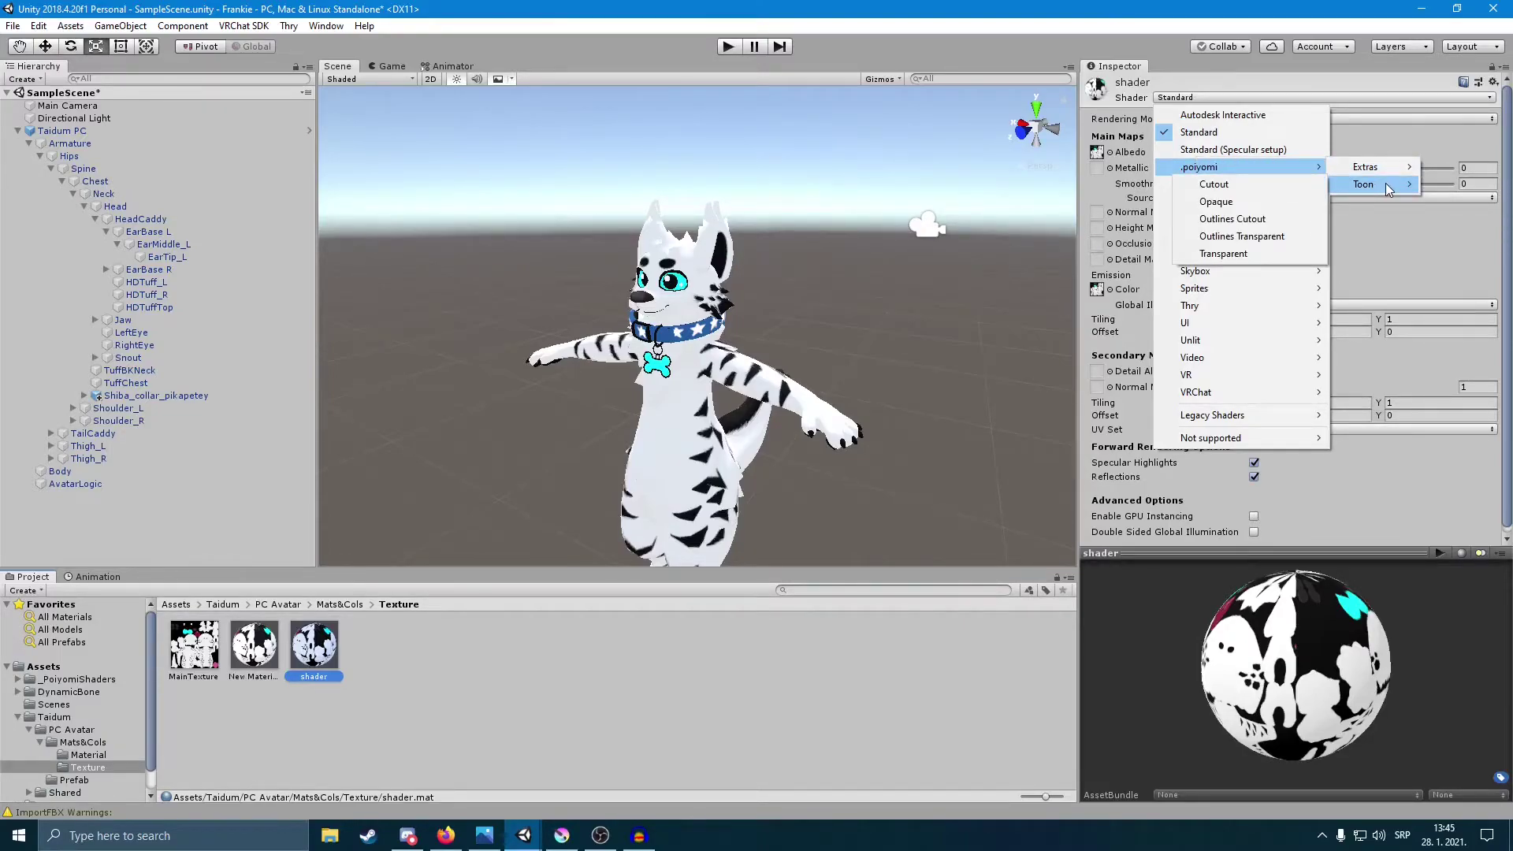
pyautogui.click(1238, 222)
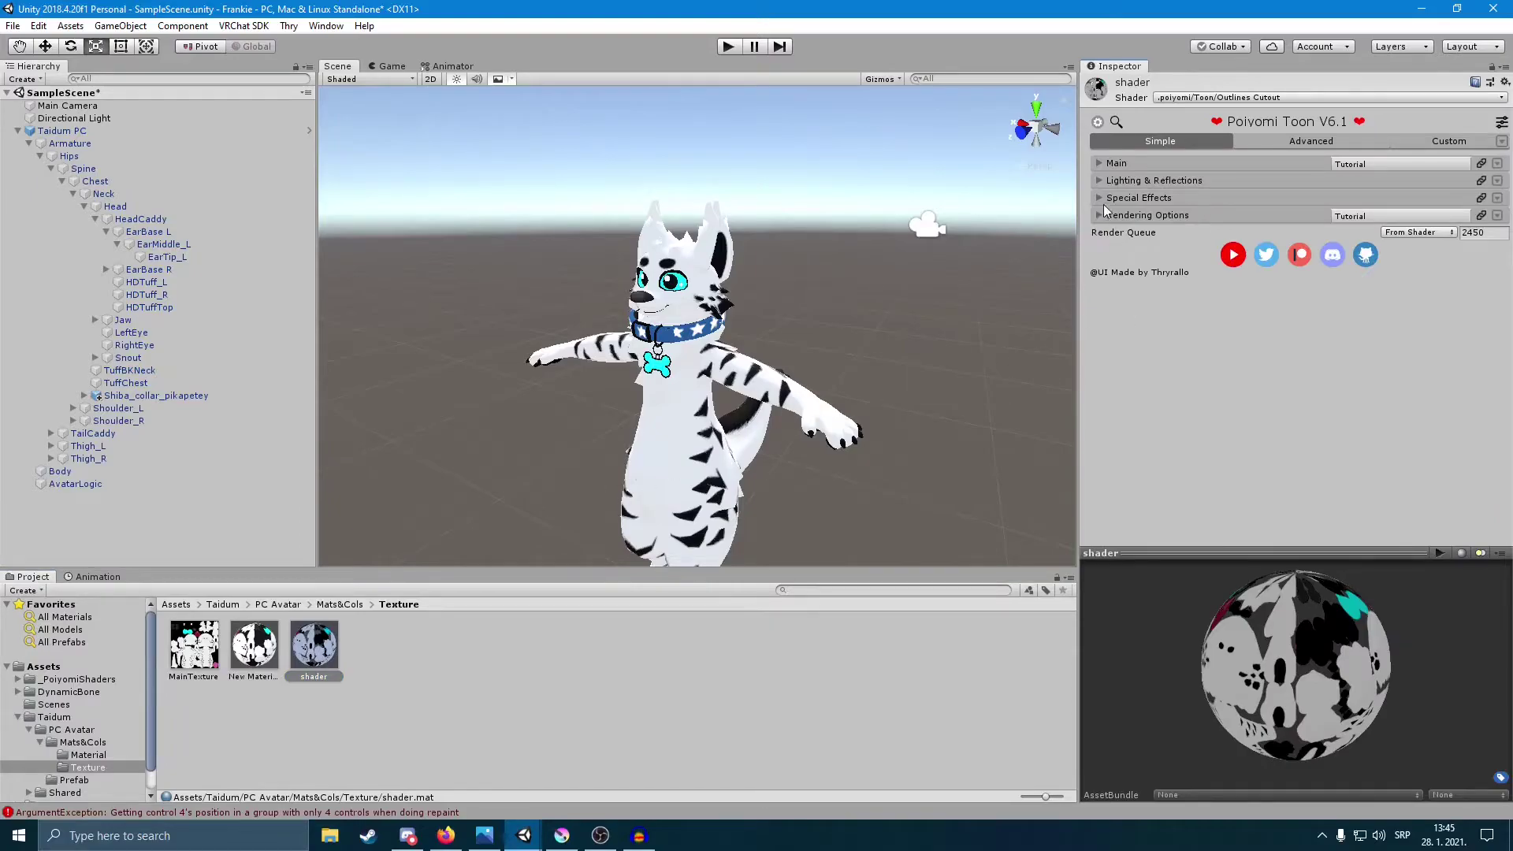
# Step: Apply the shader material to the avatar's body and inspect it up close
pyautogui.moveTo(303, 676); pyautogui.dragTo(676, 450)
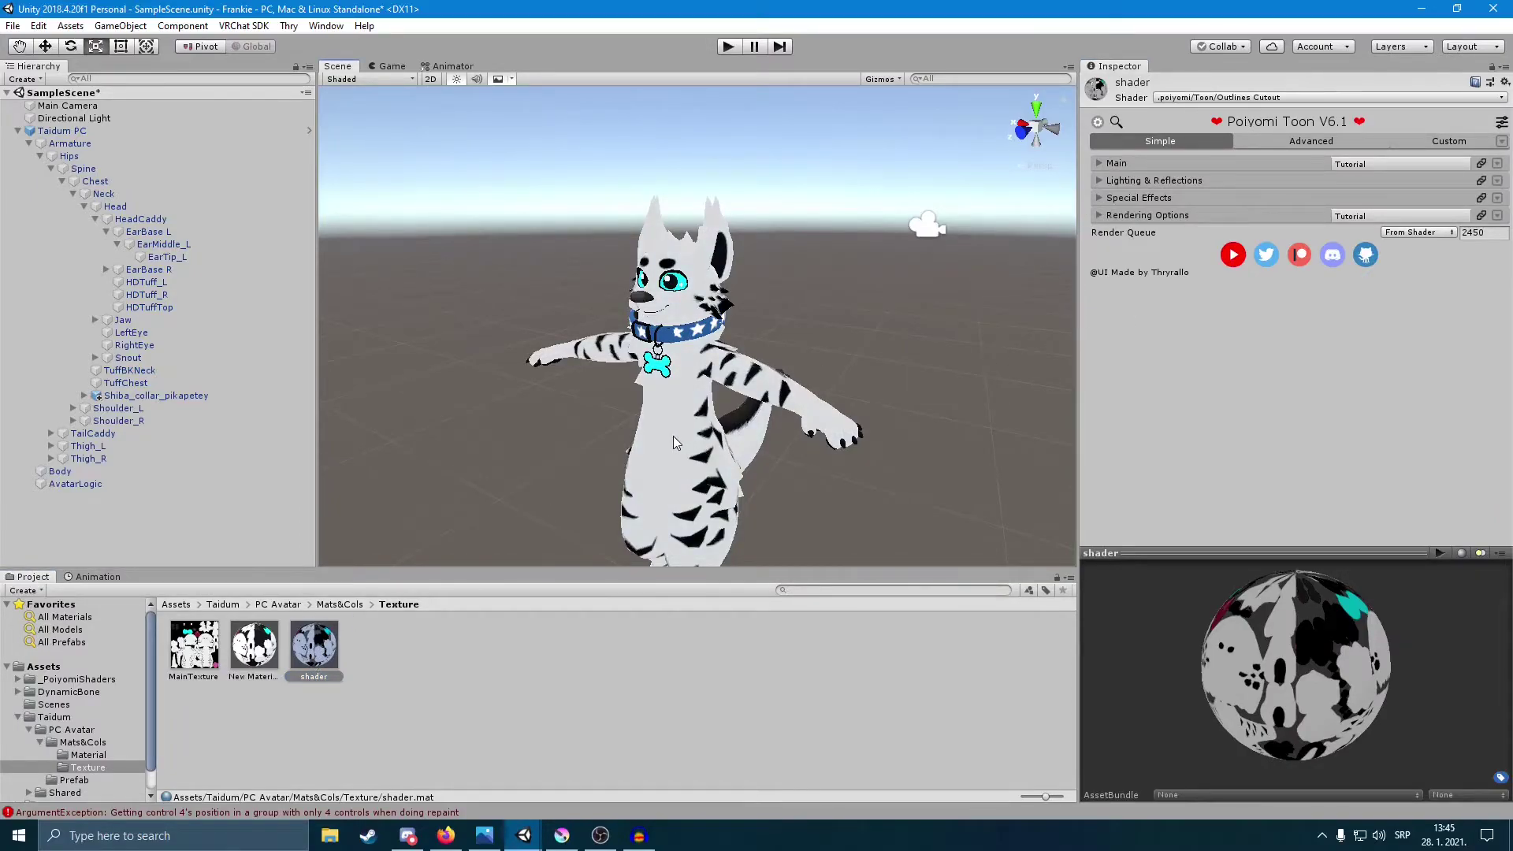
pyautogui.scroll(-2, 770, 396)
pyautogui.scroll(5, 729, 394)
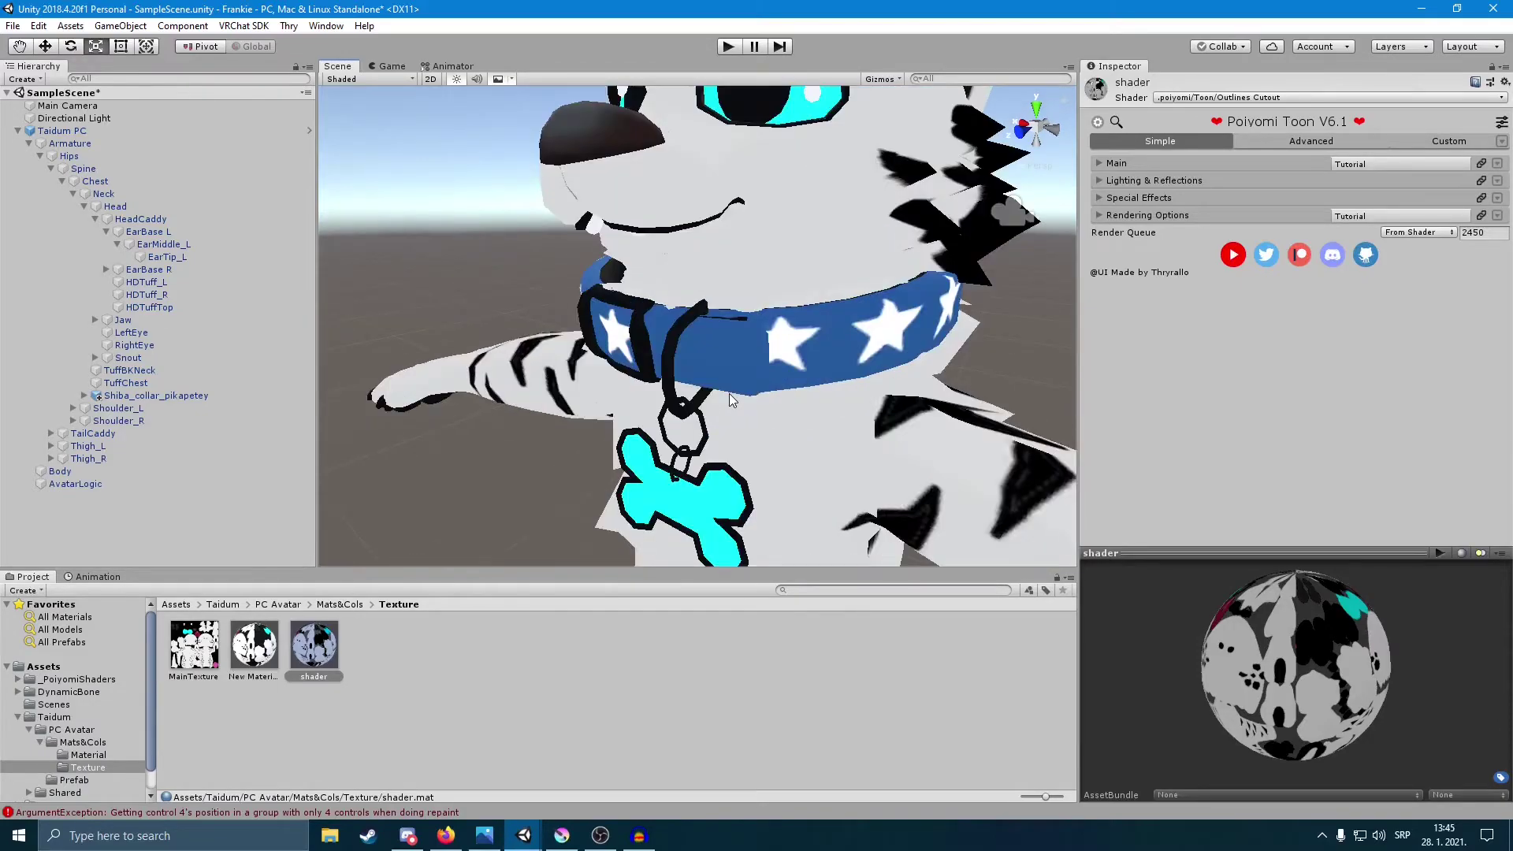
pyautogui.scroll(-4, 729, 394)
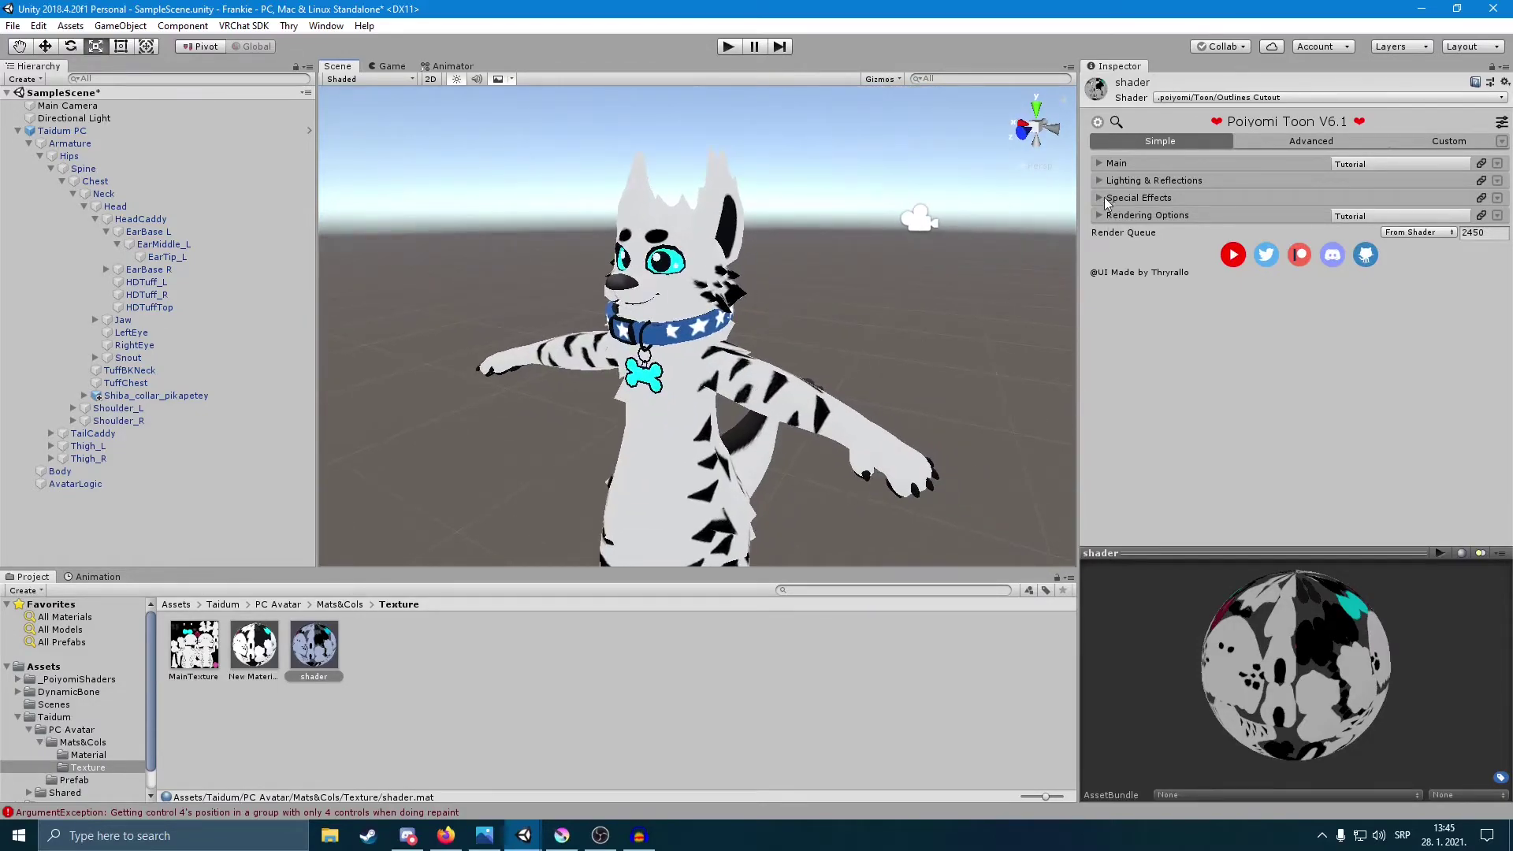
# Step: Enable Emission under the shader material's Special Effects settings
pyautogui.click(1101, 198)
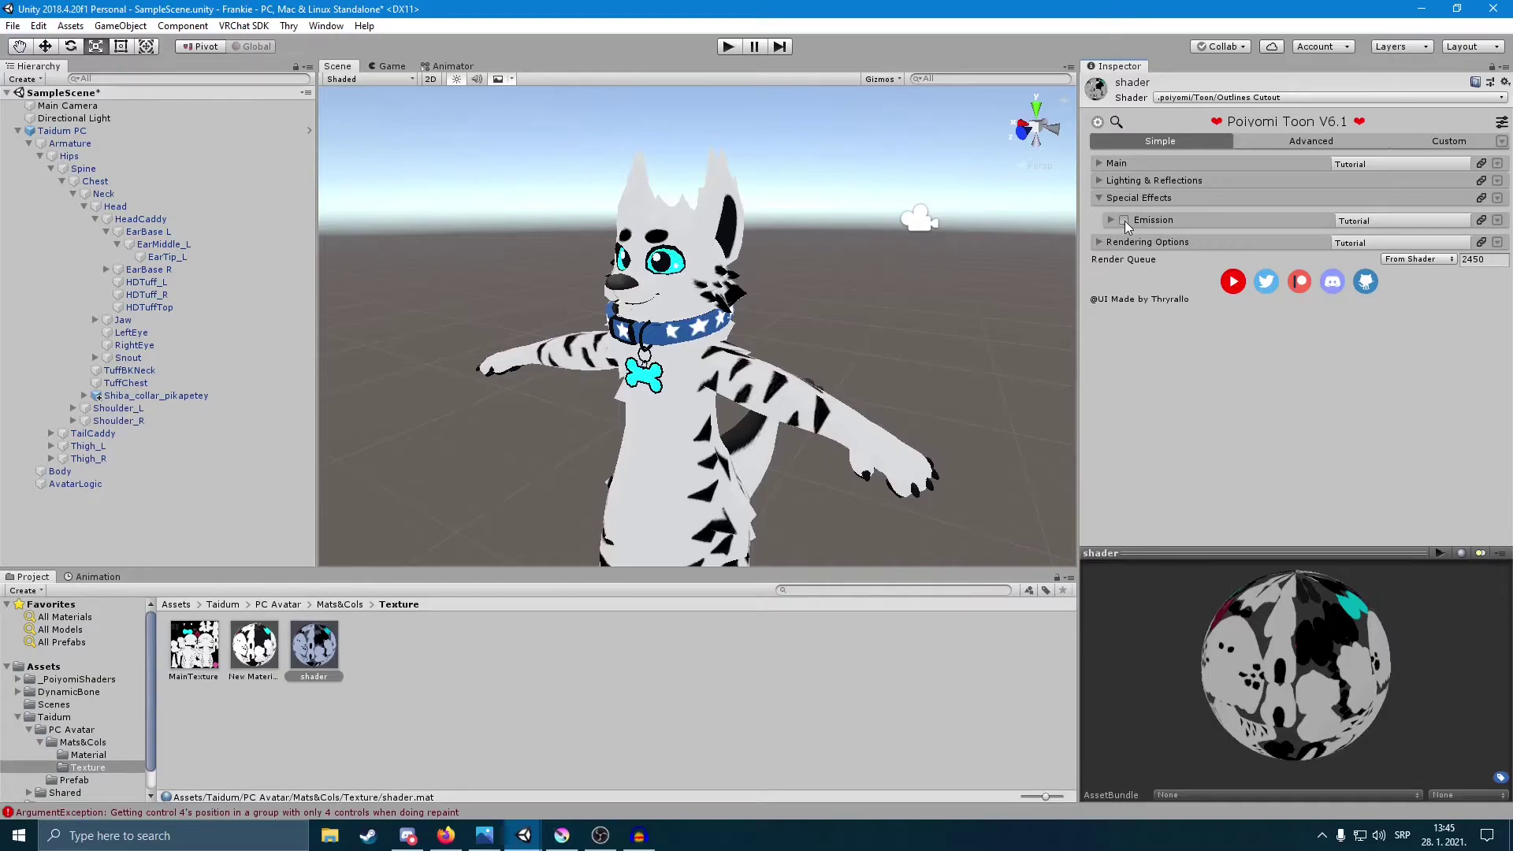
pyautogui.click(1123, 220)
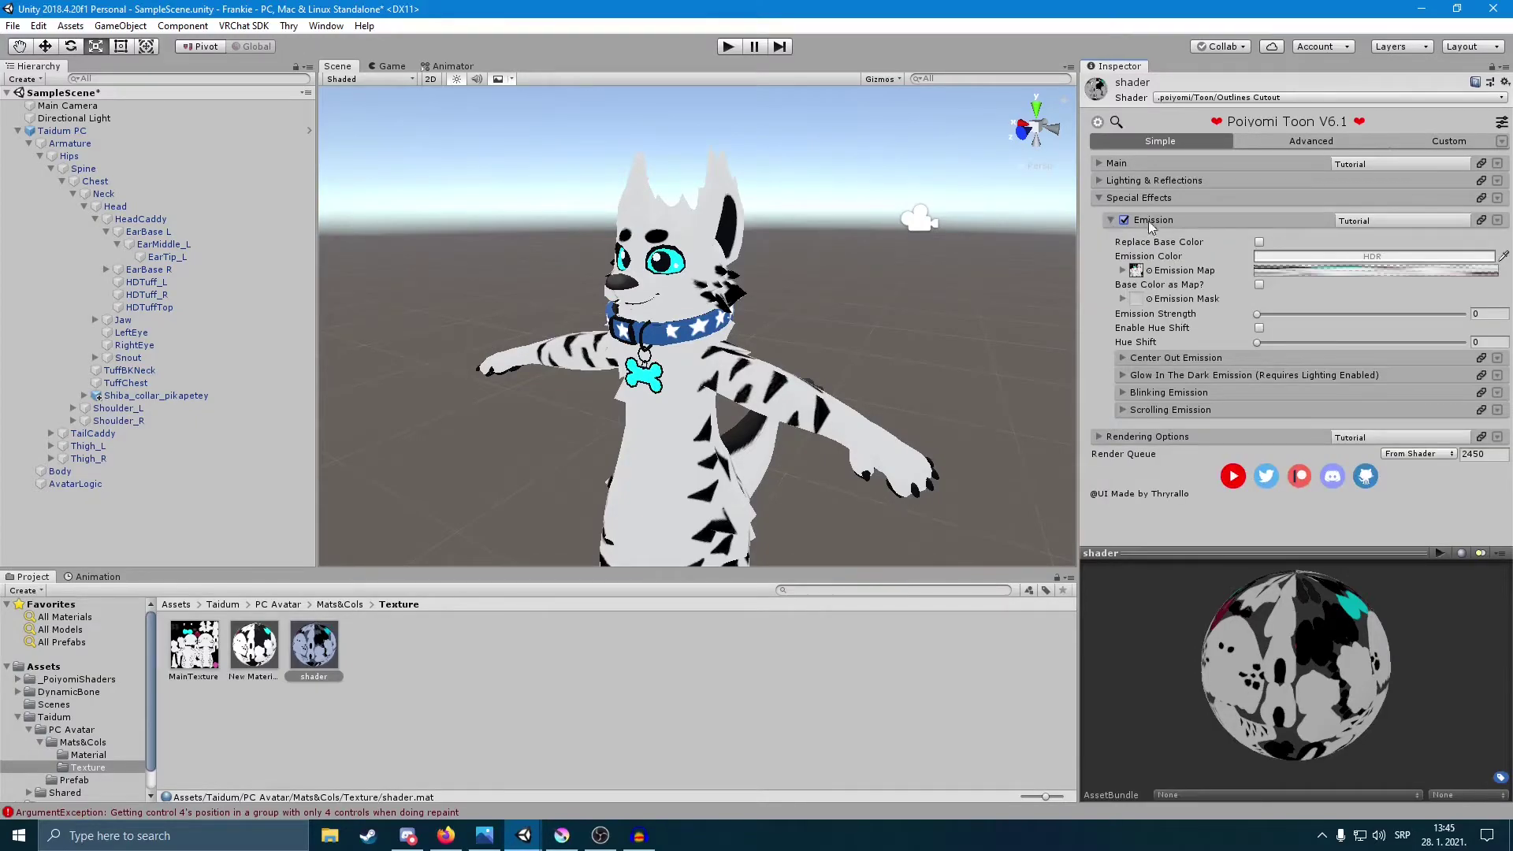
pyautogui.click(1110, 222)
pyautogui.click(1110, 221)
# Step: Set the shader material's emission color to a saturated blue
pyautogui.click(1277, 257)
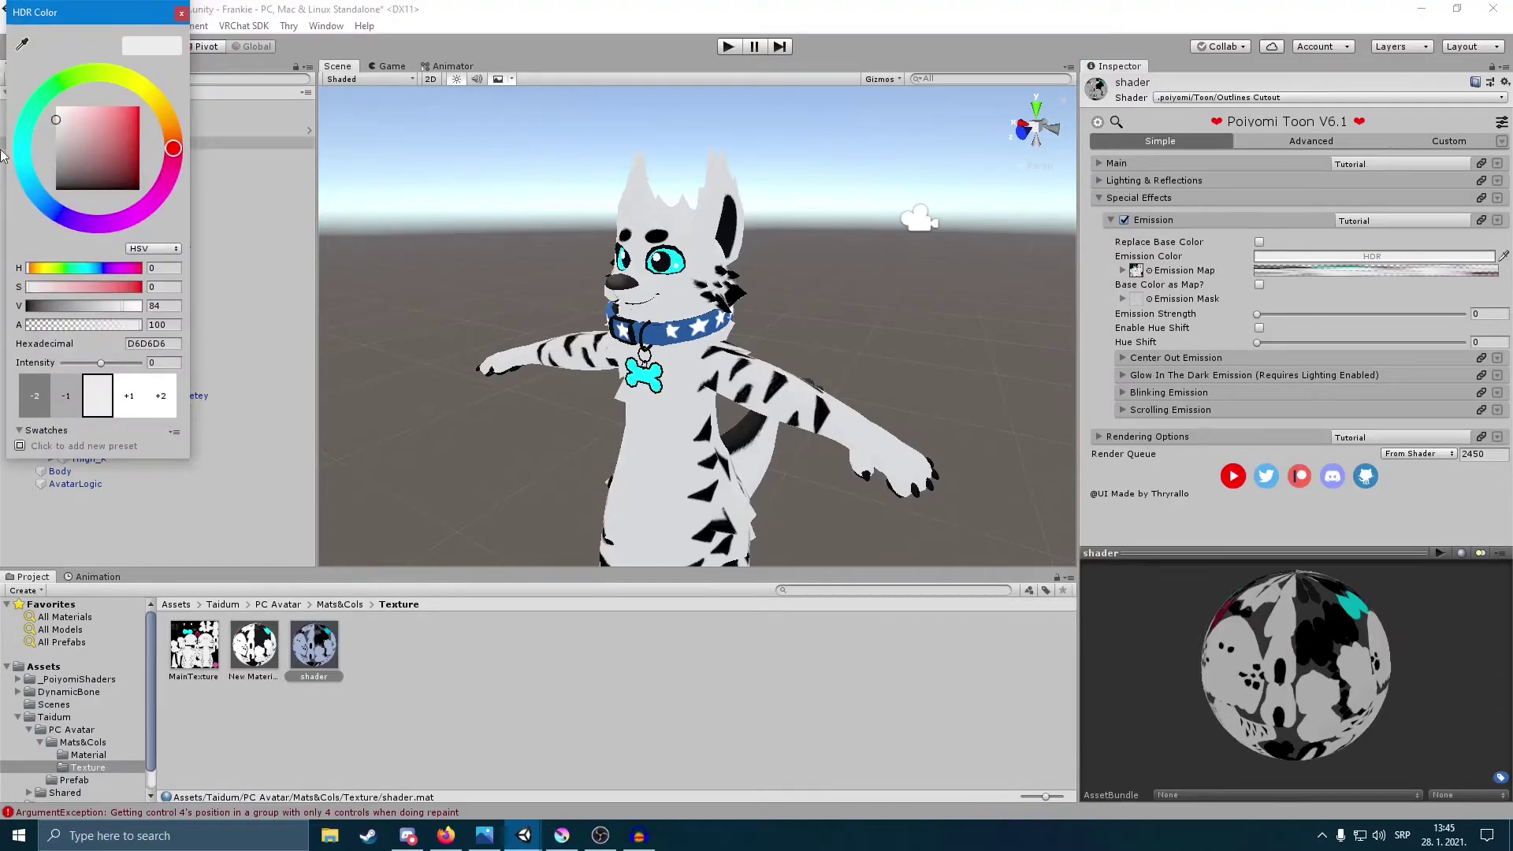
pyautogui.moveTo(71, 213); pyautogui.dragTo(60, 220)
pyautogui.moveTo(118, 130); pyautogui.dragTo(144, 103)
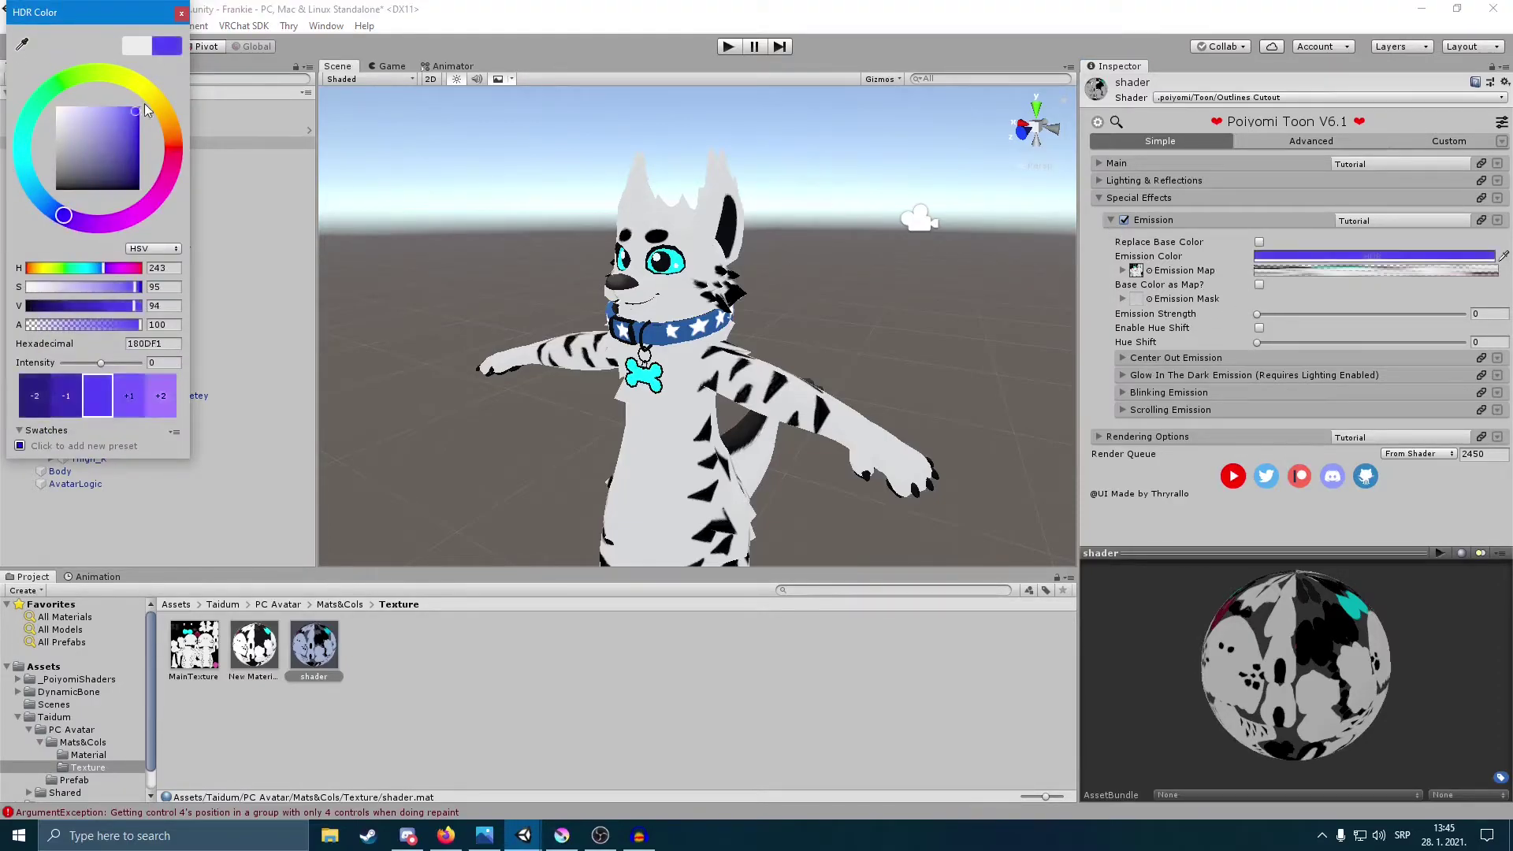
pyautogui.click(1268, 300)
# Step: Enable Replace Base Color and Base Color as Map for the emission, and assign the avatar's texture as the Emission Mask
pyautogui.click(1259, 242)
pyautogui.click(1259, 285)
pyautogui.moveTo(1256, 314); pyautogui.dragTo(1149, 345)
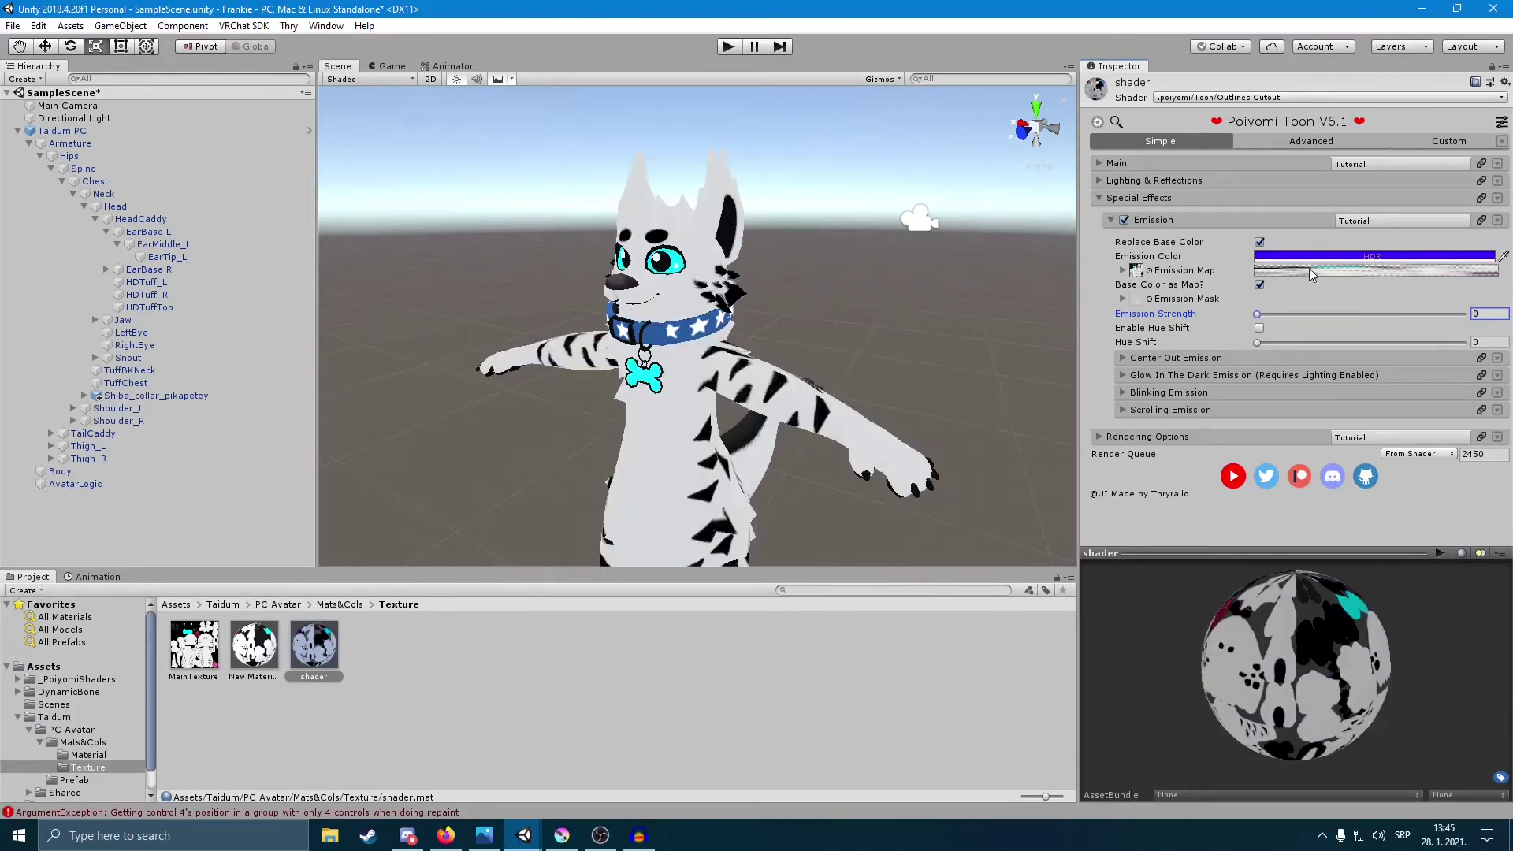
pyautogui.moveTo(253, 652); pyautogui.dragTo(1135, 299)
# Step: Set the emission color to white and the emission strength to 1.14, then check the avatar's brightness
pyautogui.click(1314, 256)
pyautogui.moveTo(86, 177); pyautogui.dragTo(56, 106)
pyautogui.click(1259, 315)
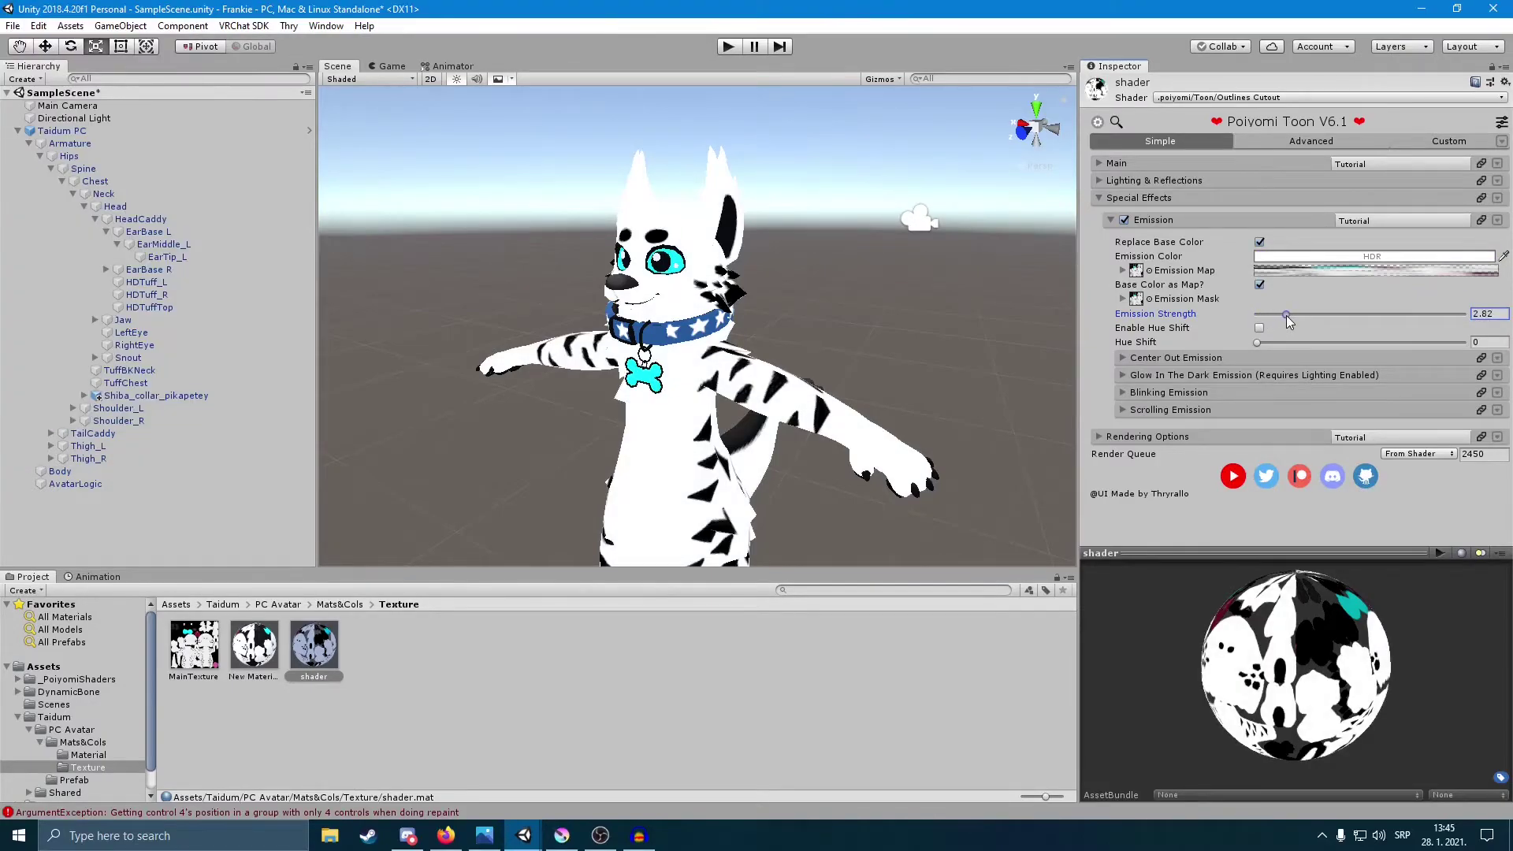
pyautogui.moveTo(1327, 314); pyautogui.dragTo(1267, 329)
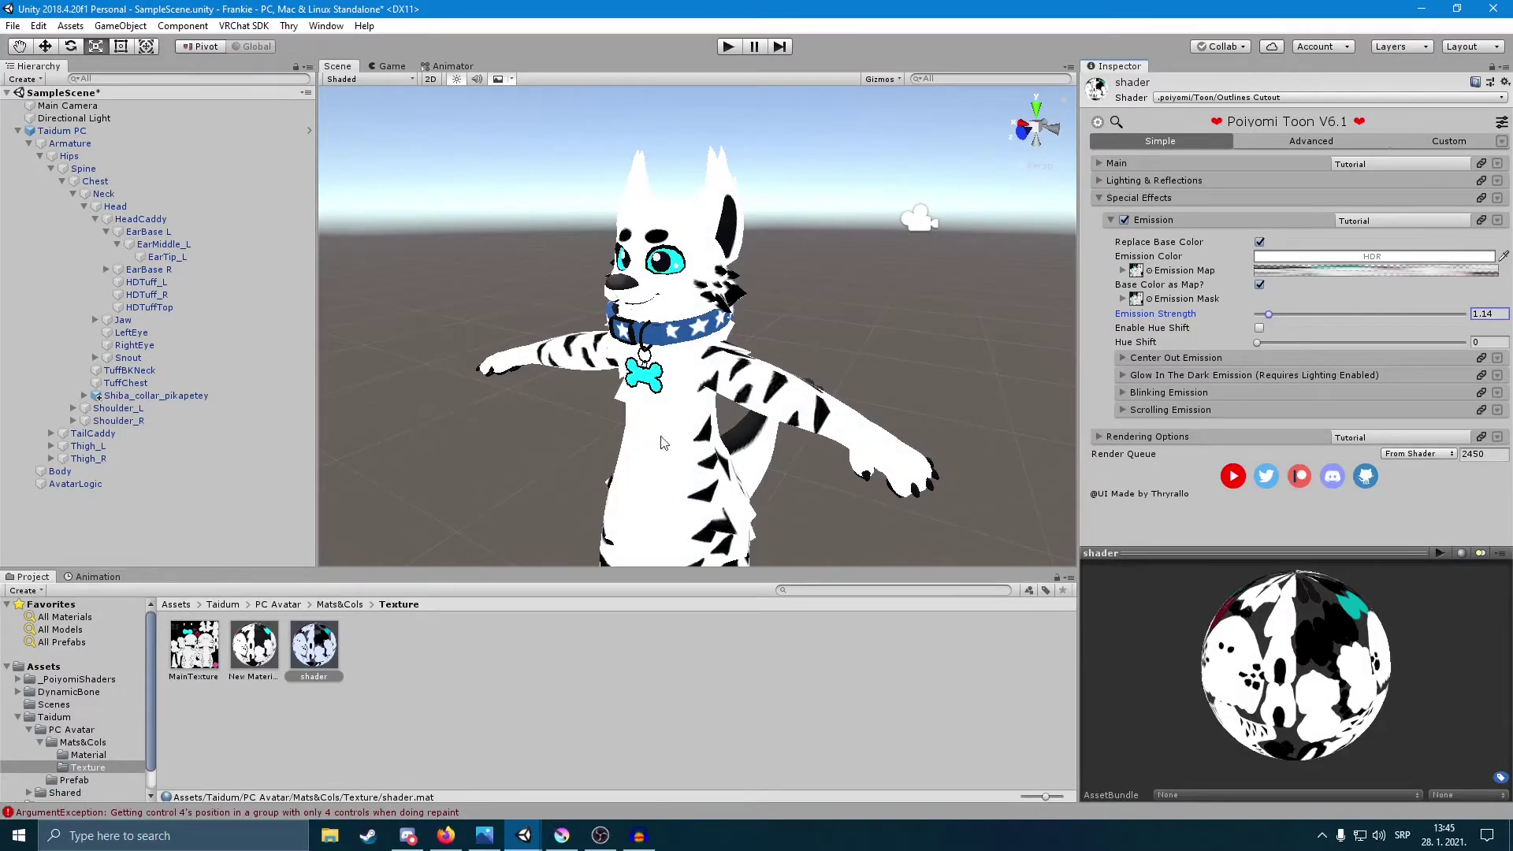
pyautogui.scroll(5, 551, 429)
pyautogui.scroll(-5, 728, 433)
pyautogui.scroll(4, 919, 445)
pyautogui.scroll(-5, 919, 446)
pyautogui.keyDown('alt'); pyautogui.moveTo(766, 446); pyautogui.dragTo(569, 437); pyautogui.keyUp('alt')
pyautogui.click(570, 436)
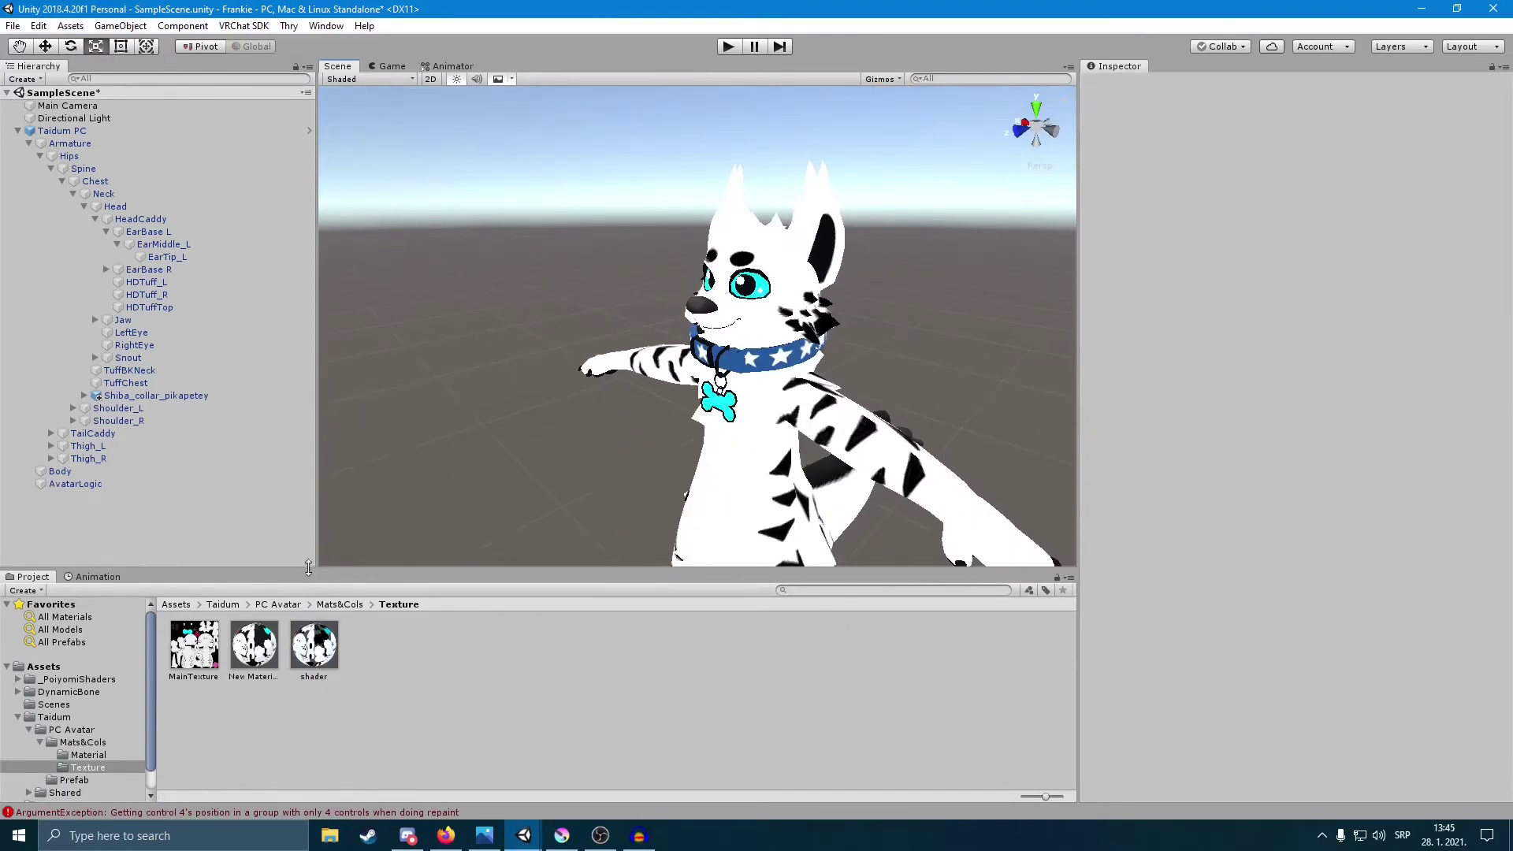
# Step: Create a new material with the default name in the main Assets folder
pyautogui.click(175, 604)
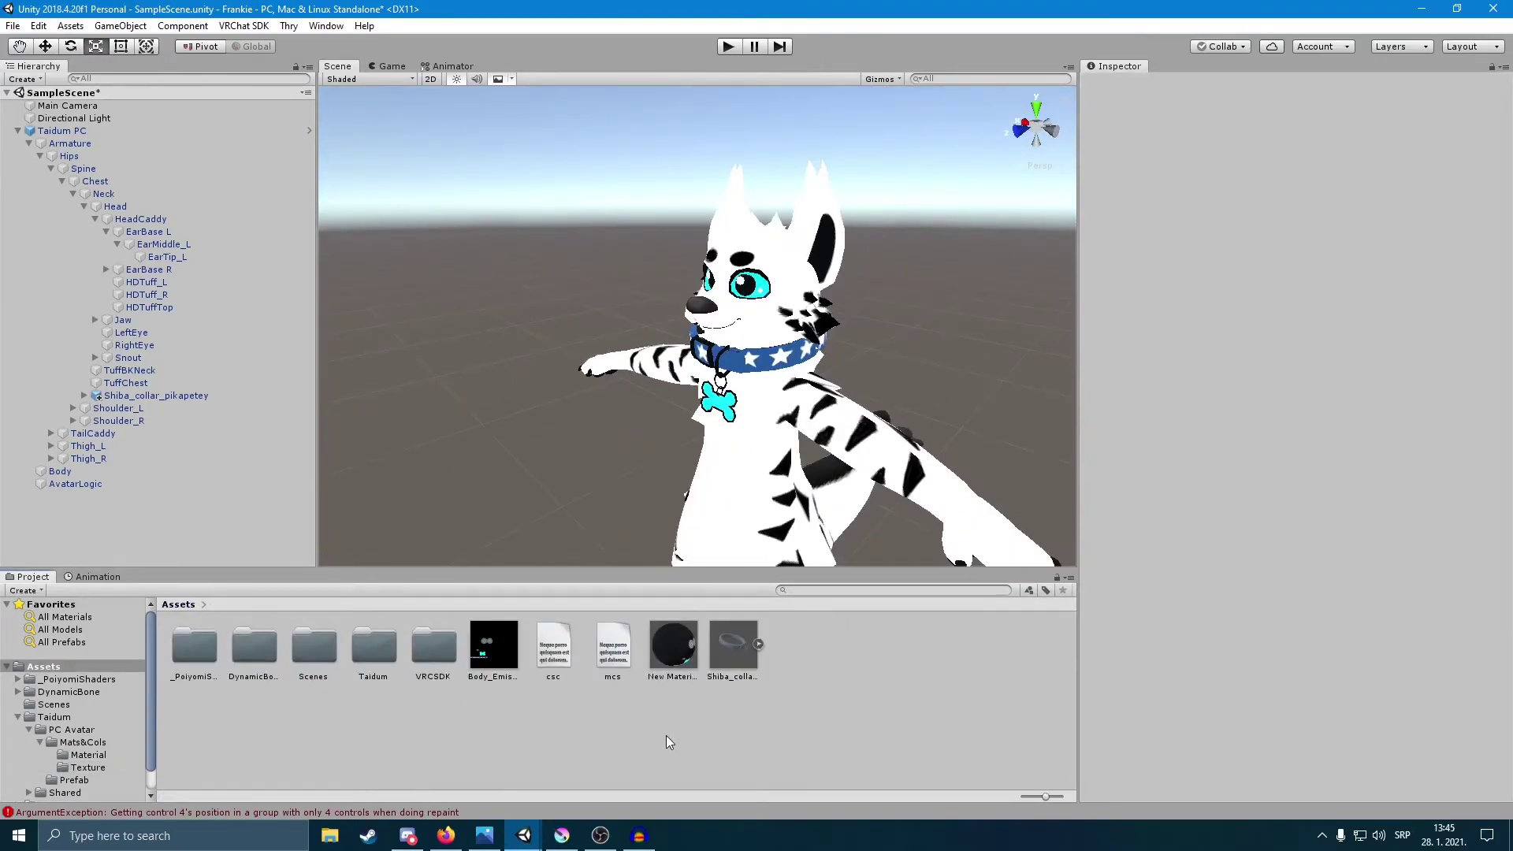
pyautogui.rightClick(693, 737)
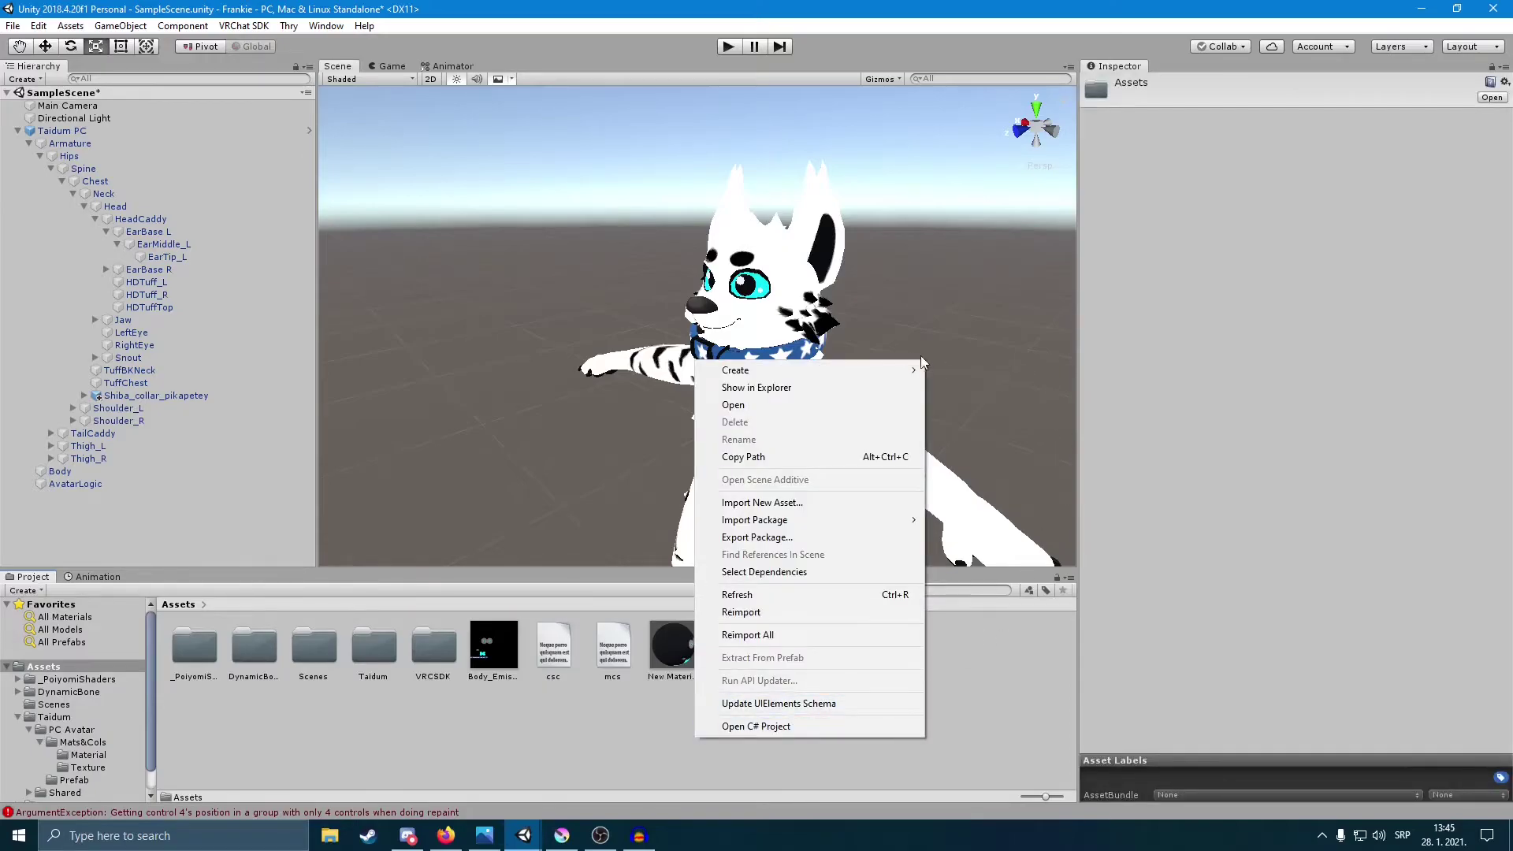
pyautogui.moveTo(897, 368)
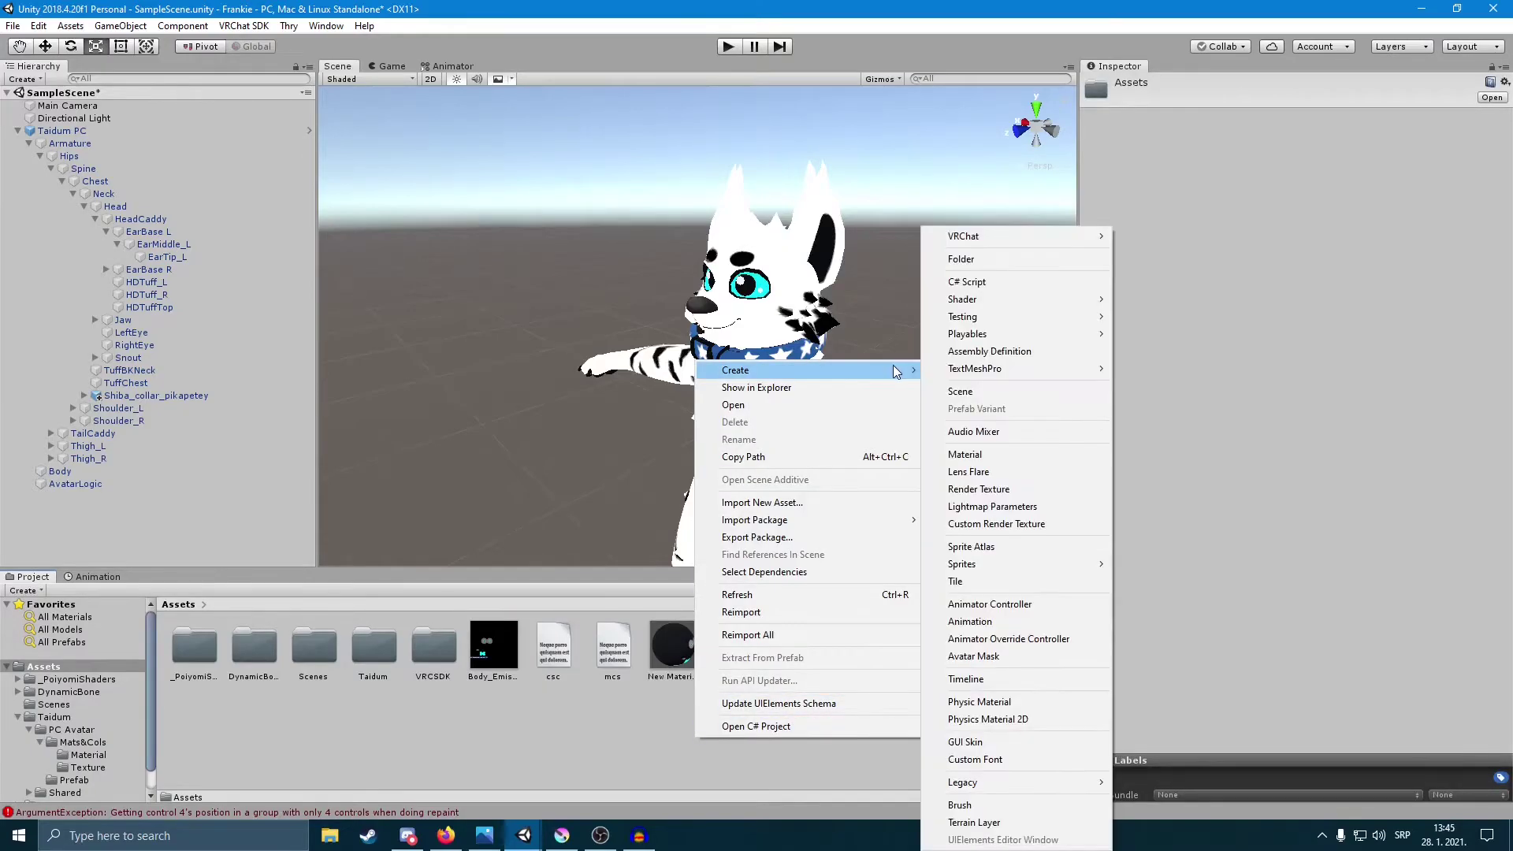
pyautogui.click(965, 455)
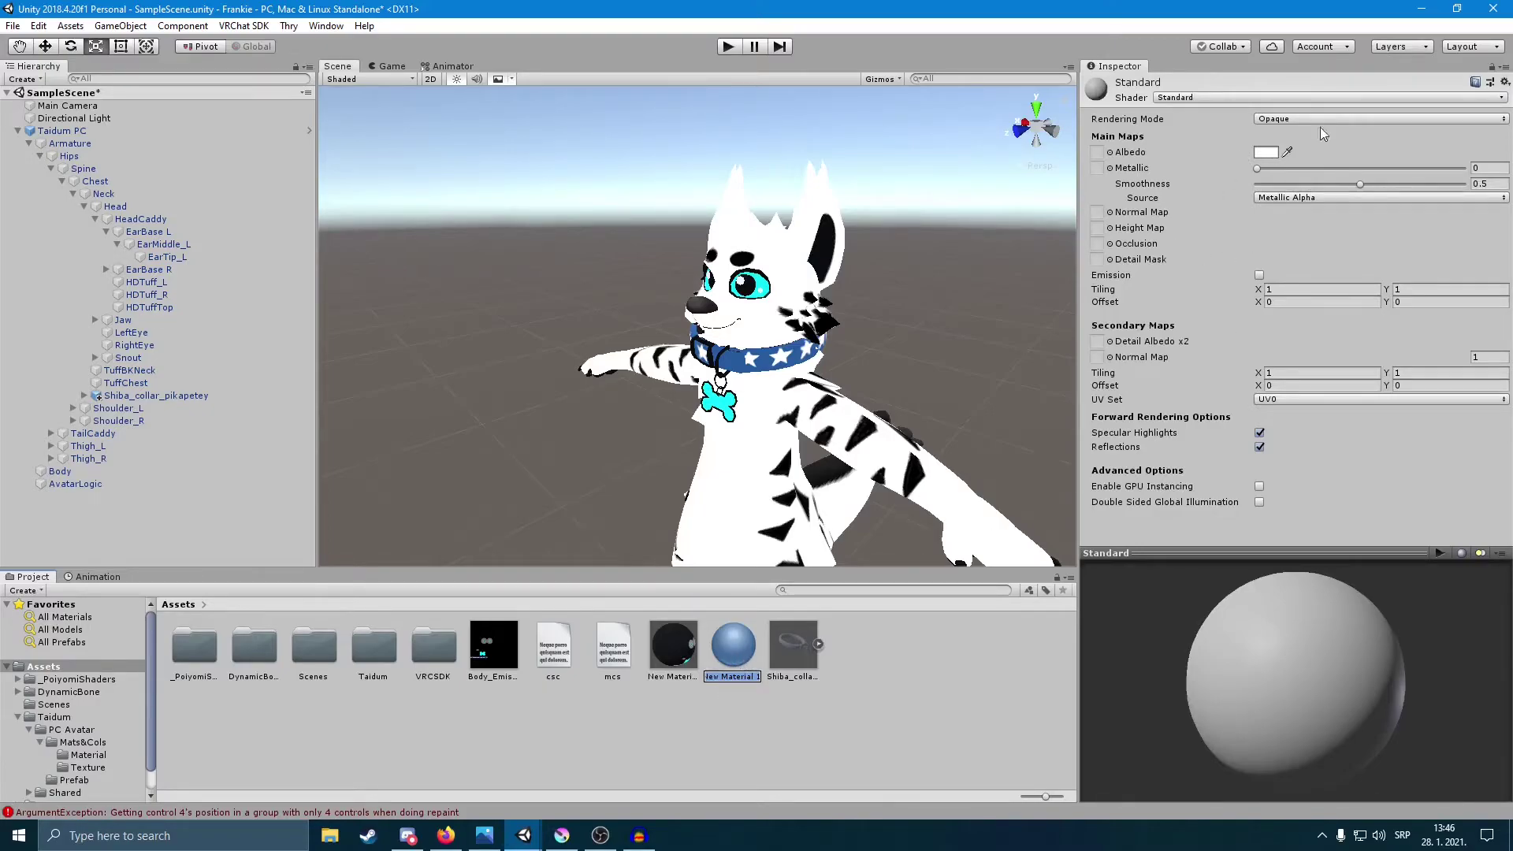
pyautogui.press('Return')
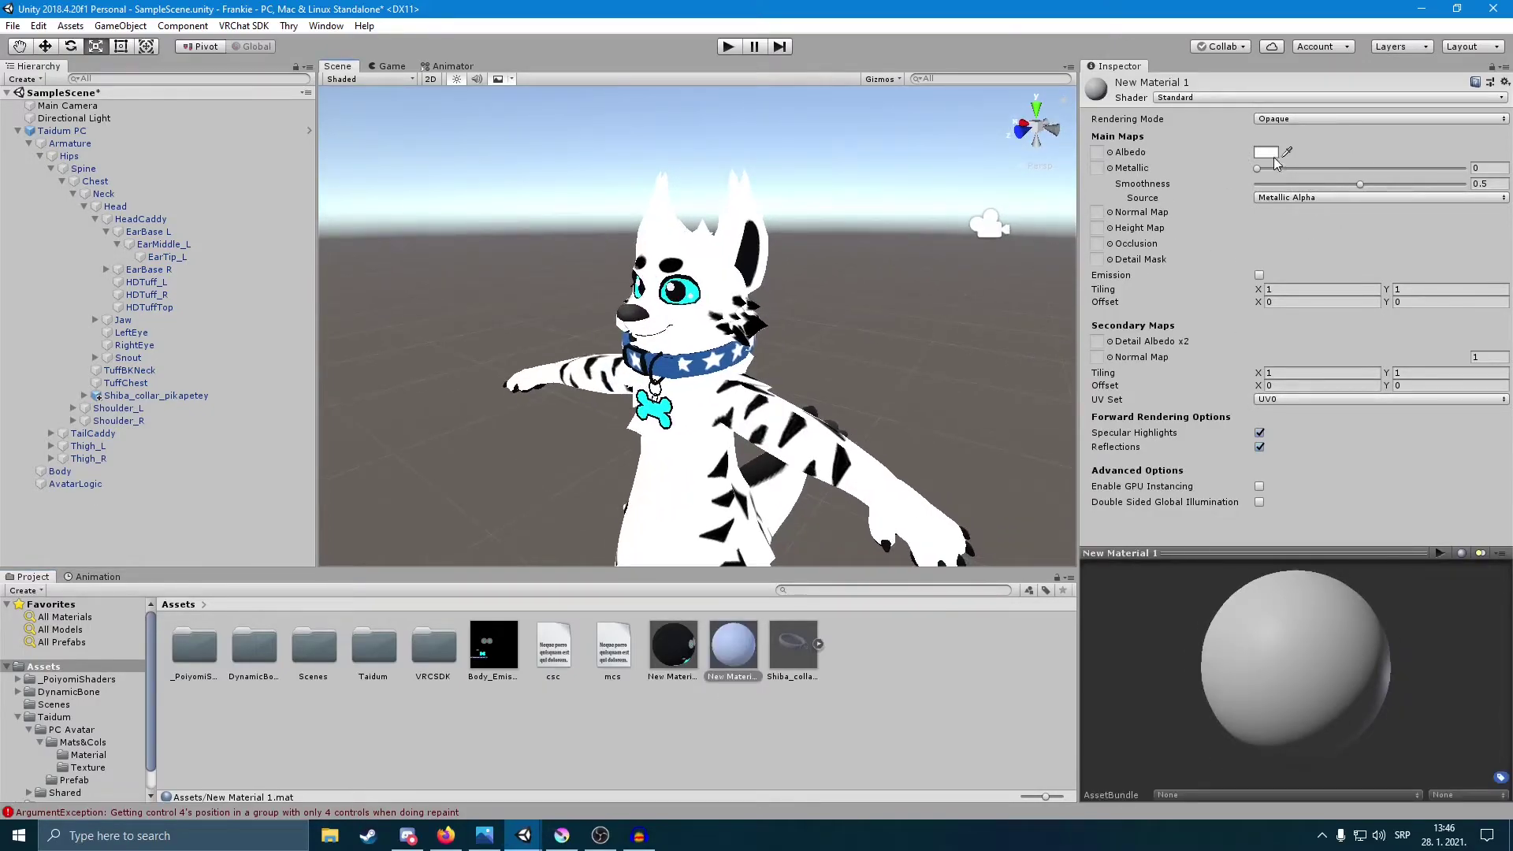
# Step: Set the new material's smoothness to 0 and its albedo color to bright magenta
pyautogui.moveTo(1279, 184); pyautogui.dragTo(1192, 197)
pyautogui.click(1266, 153)
pyautogui.click(138, 212)
pyautogui.click(137, 109)
pyautogui.click(1208, 252)
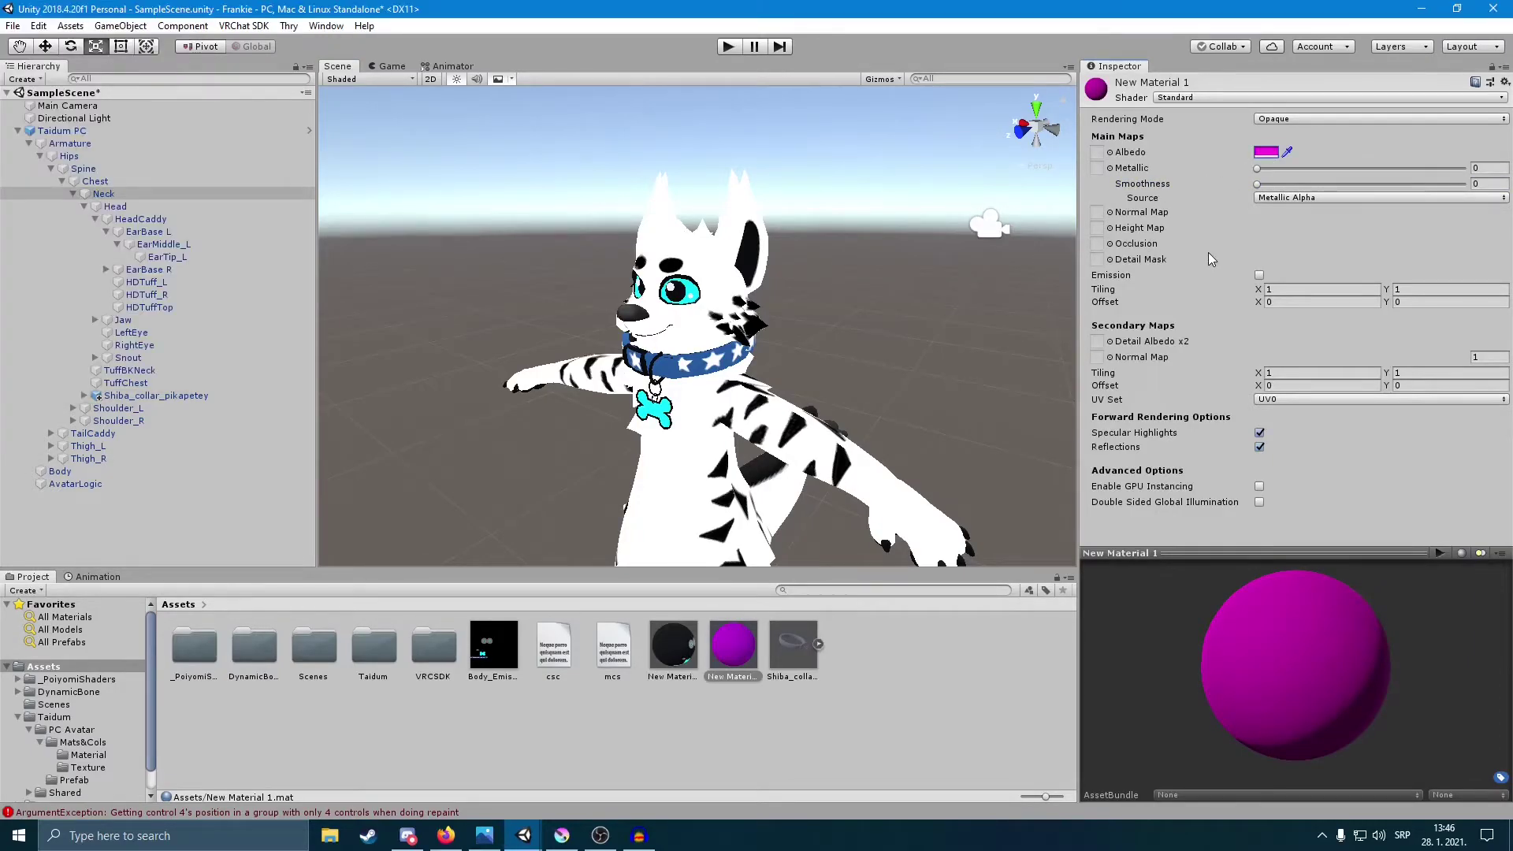
# Step: Enable emission on the magenta material and give it a magenta emission color
pyautogui.click(1259, 275)
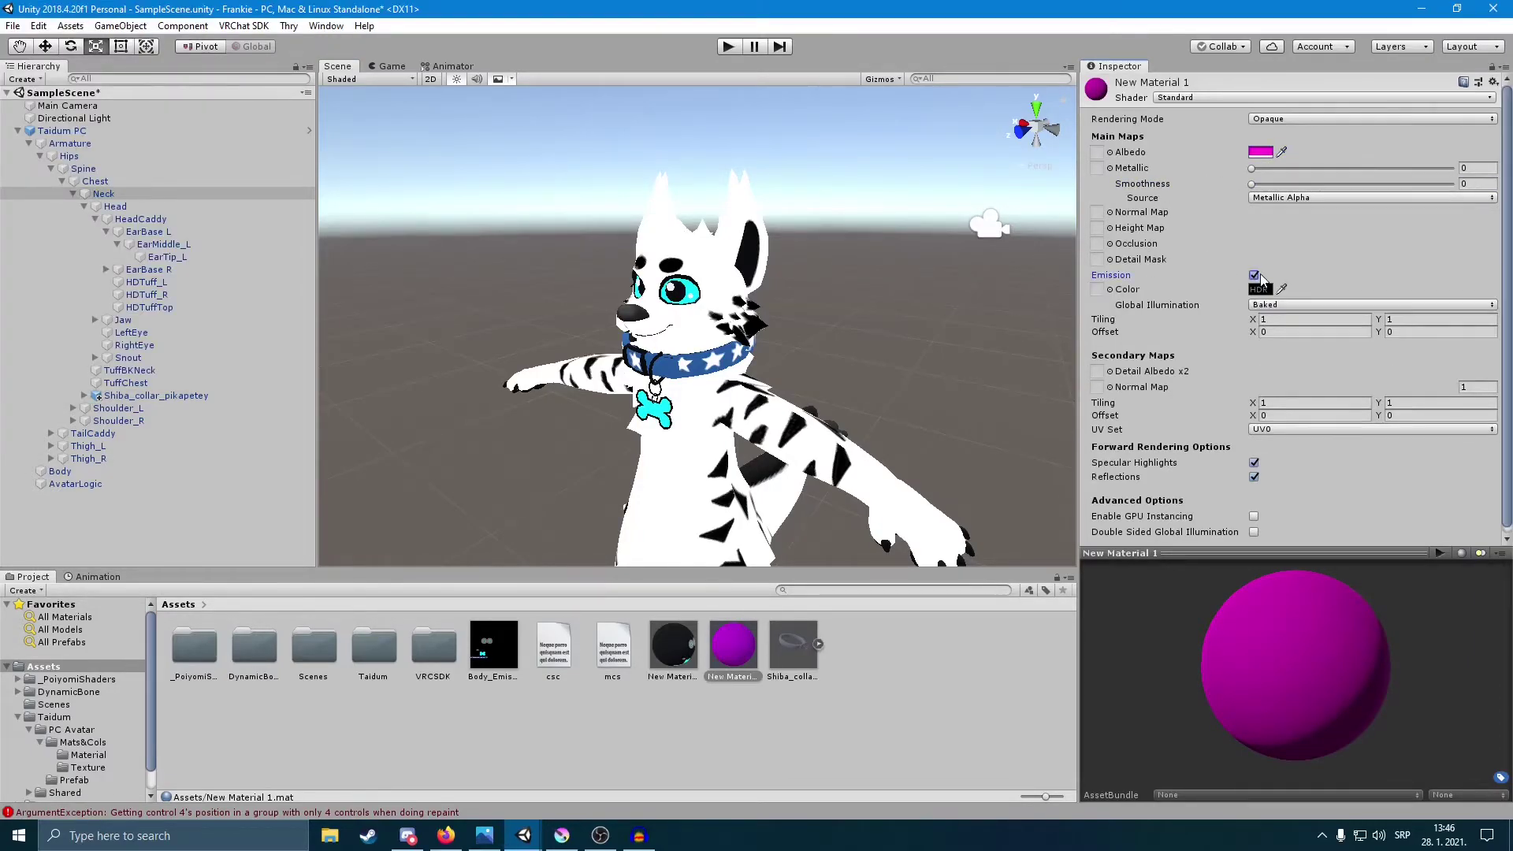
pyautogui.click(1259, 289)
pyautogui.click(126, 218)
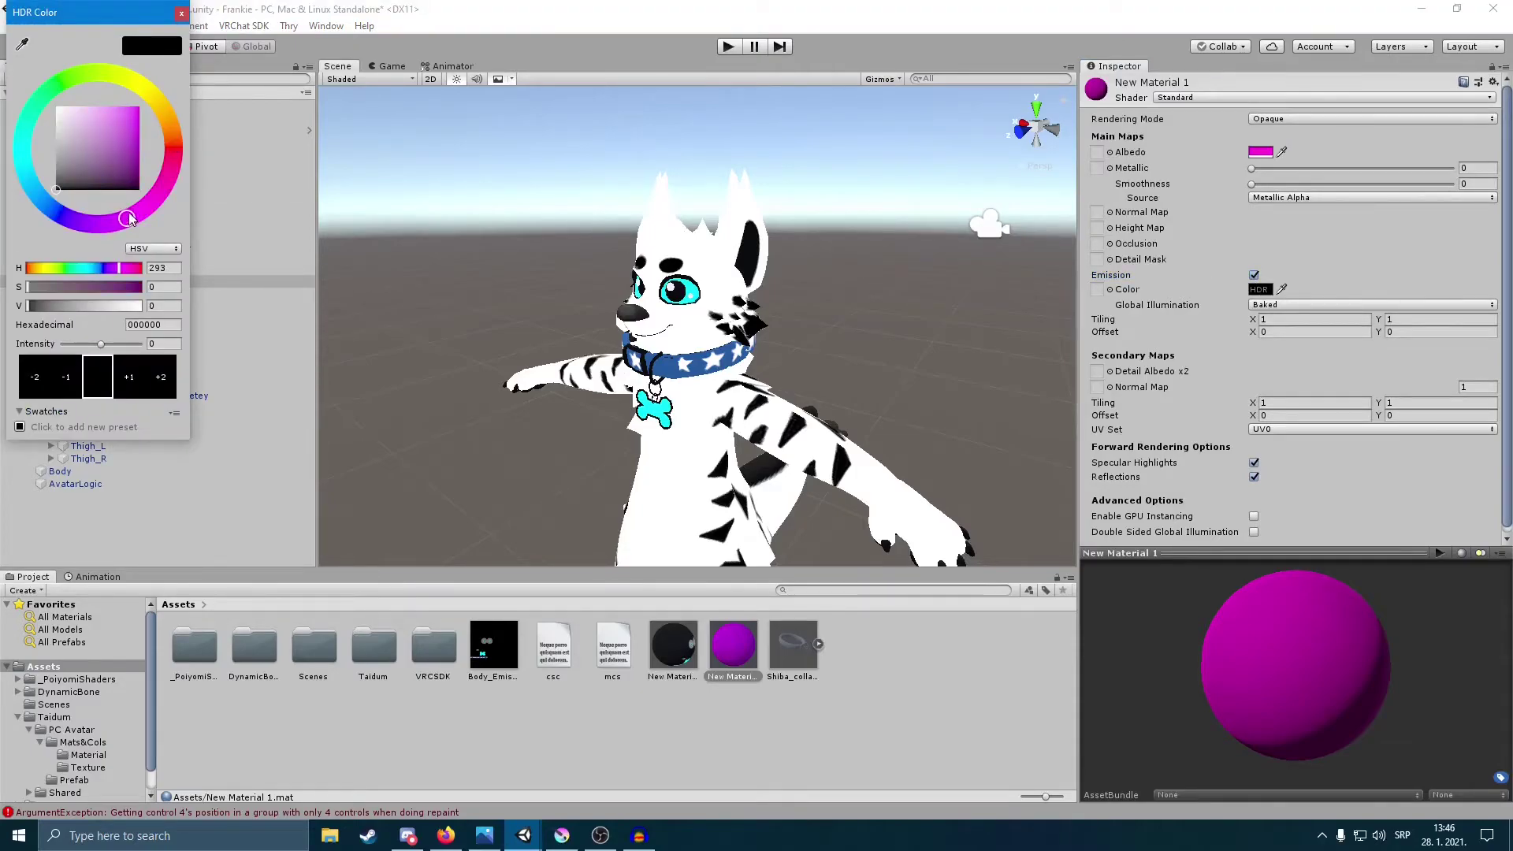
pyautogui.click(133, 129)
pyautogui.click(923, 346)
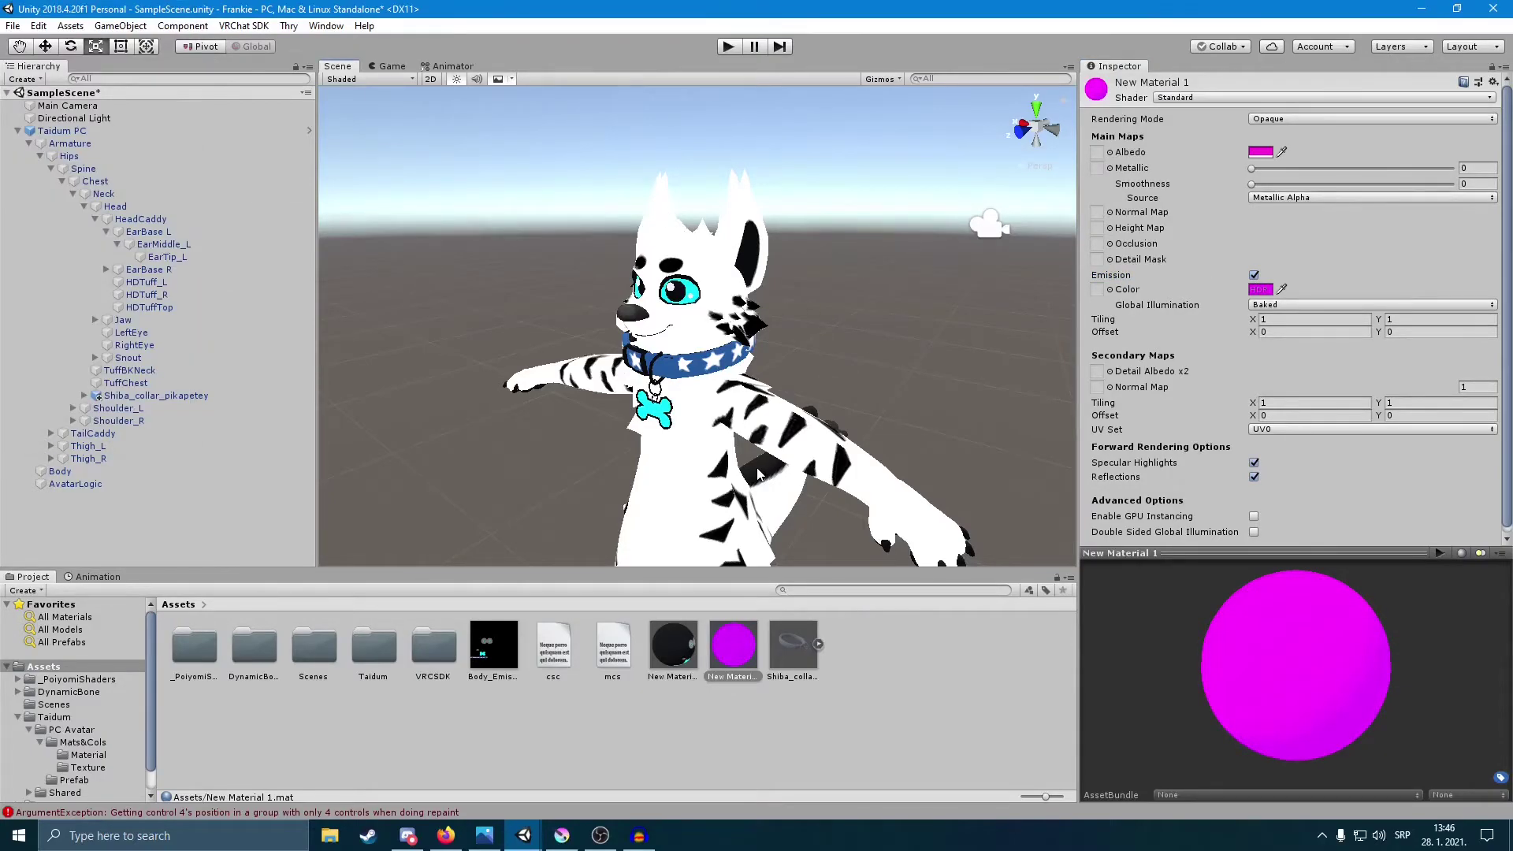
pyautogui.moveTo(751, 611); pyautogui.dragTo(733, 644)
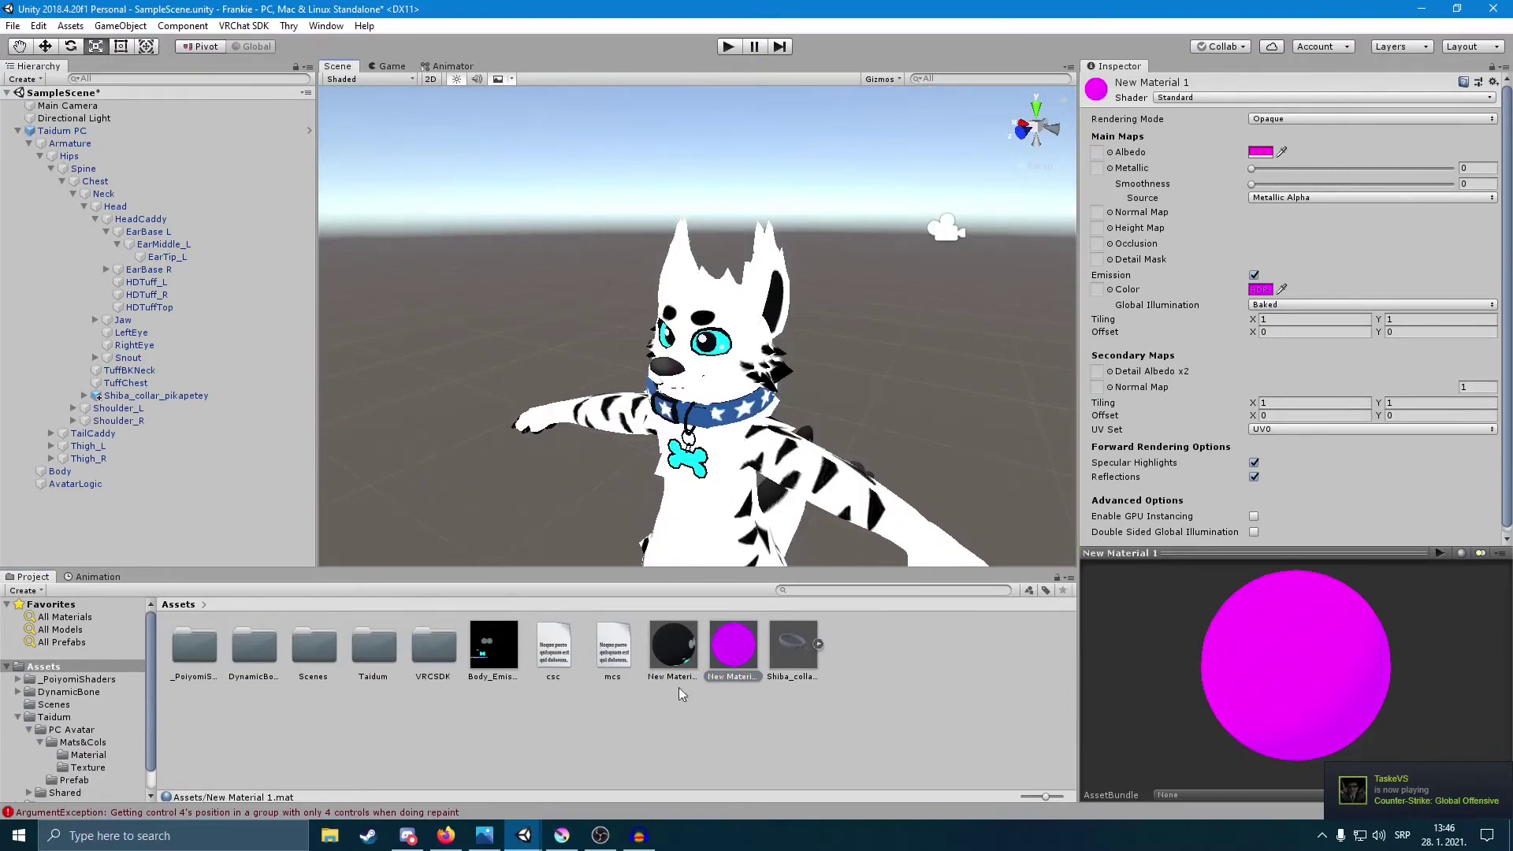
pyautogui.moveTo(726, 664)
pyautogui.mouseDown()
pyautogui.moveTo(754, 613)
pyautogui.moveTo(750, 523)
pyautogui.moveTo(784, 516)
pyautogui.moveTo(723, 638)
pyautogui.moveTo(1301, 268)
pyautogui.moveTo(819, 616)
pyautogui.moveTo(728, 513)
pyautogui.moveTo(731, 648)
pyautogui.moveTo(745, 585)
pyautogui.moveTo(745, 551)
pyautogui.moveTo(727, 671)
pyautogui.mouseUp()
# Step: Switch to the other open Unity project containing the Alucard Shiba v9.3 avatar
pyautogui.moveTo(523, 835)
pyautogui.click(611, 760)
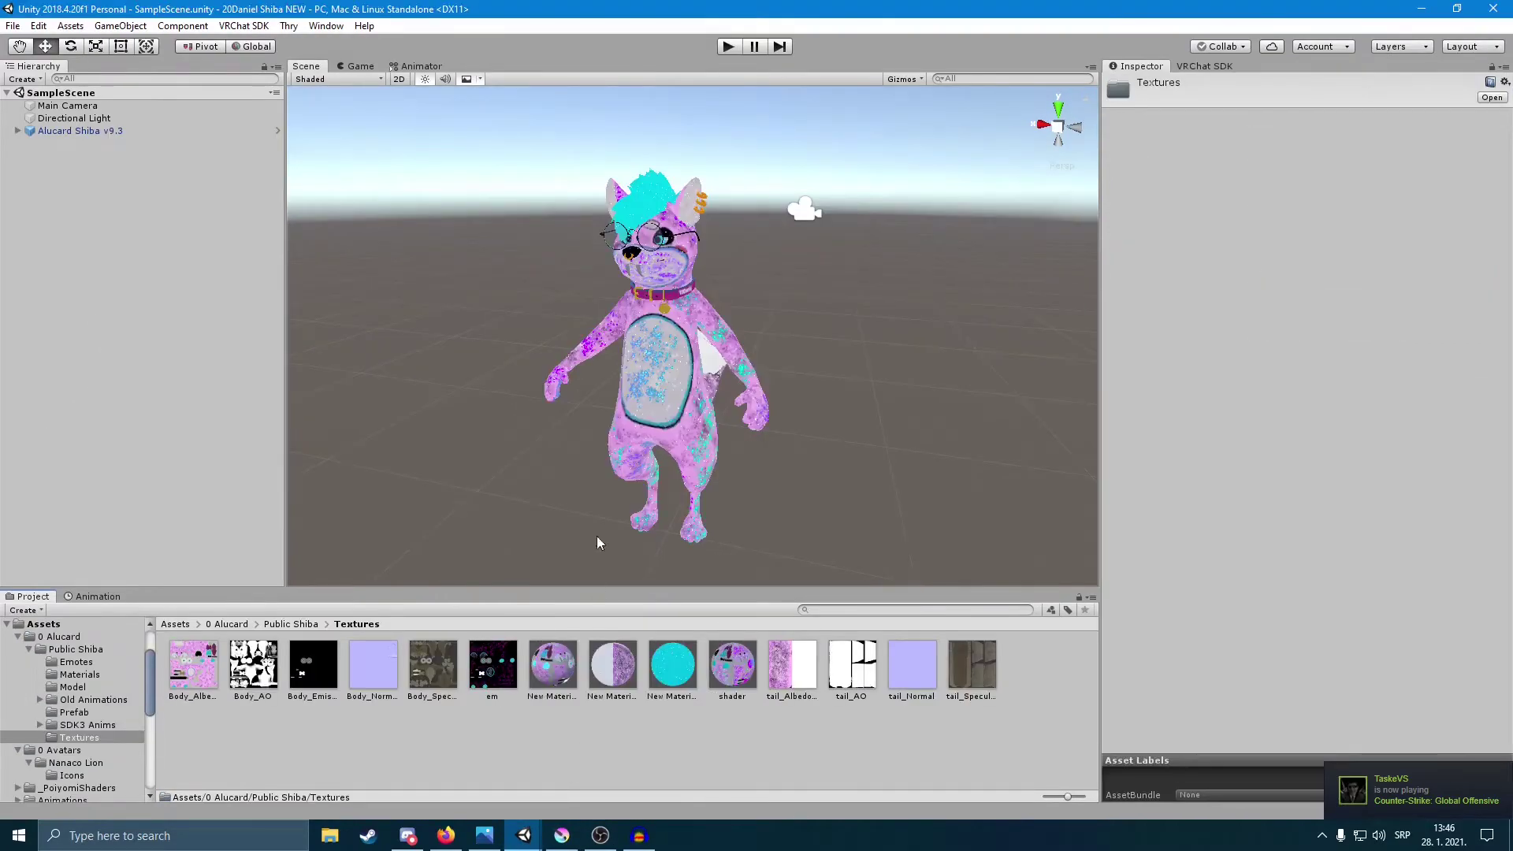
# Step: Show the root Assets folder of the Alucard Shiba project and examine its finished avatar in the scene
pyautogui.click(180, 627)
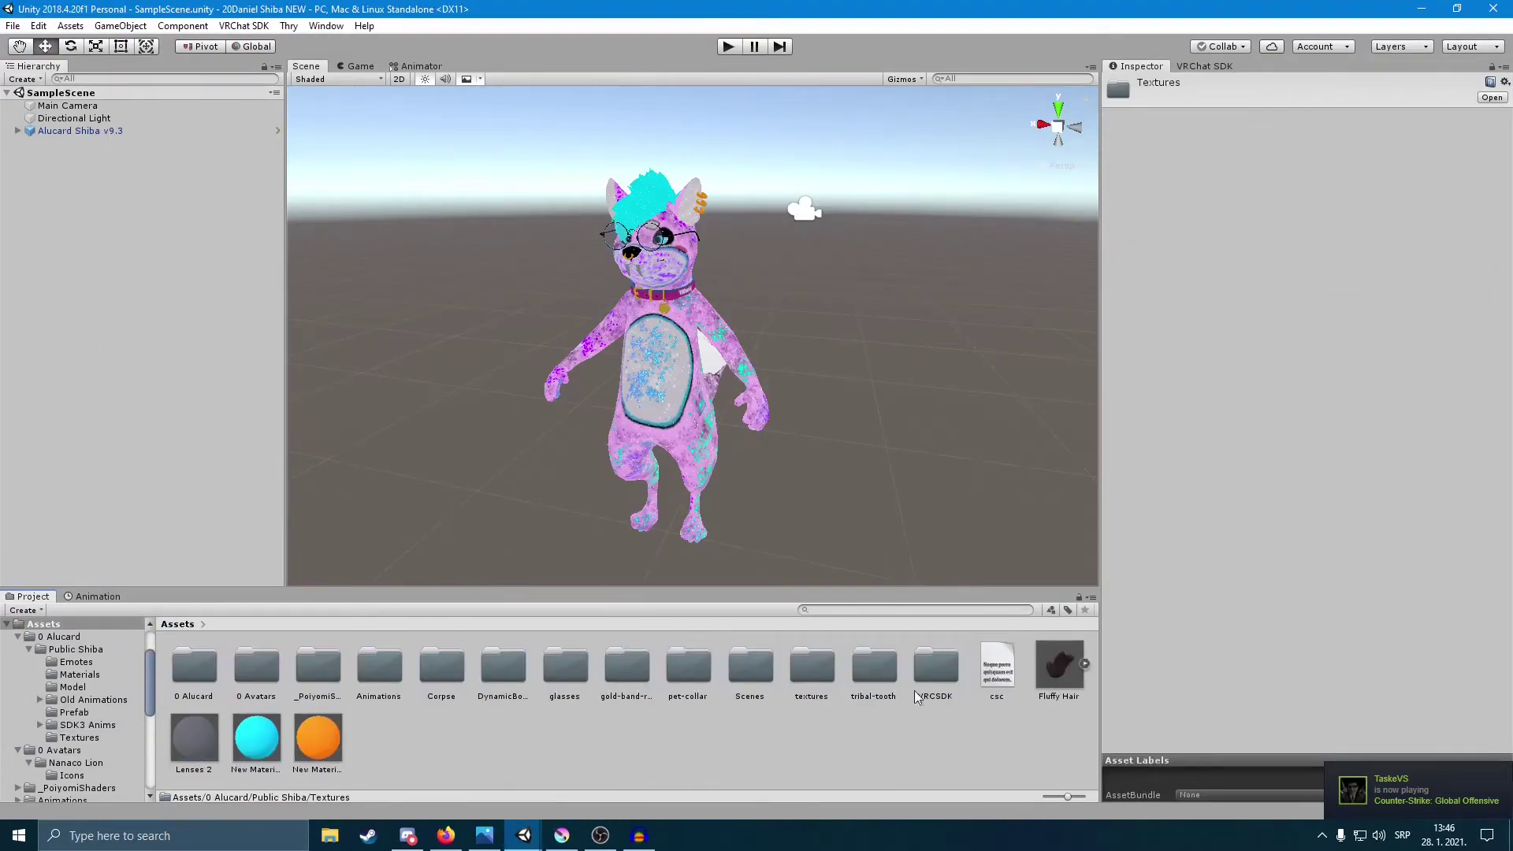
pyautogui.click(561, 835)
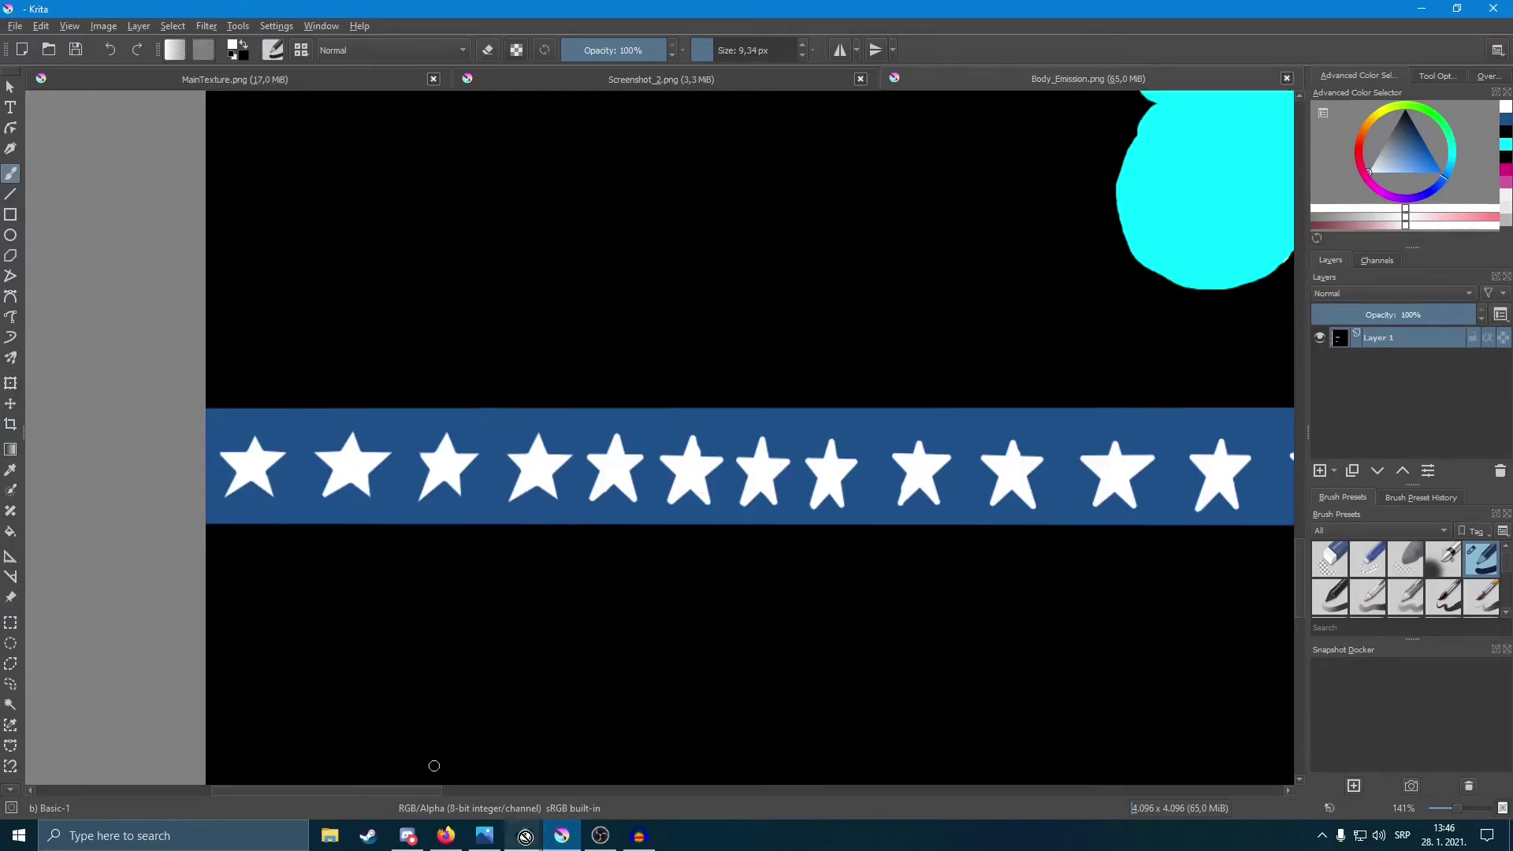
pyautogui.moveTo(523, 835)
pyautogui.click(583, 762)
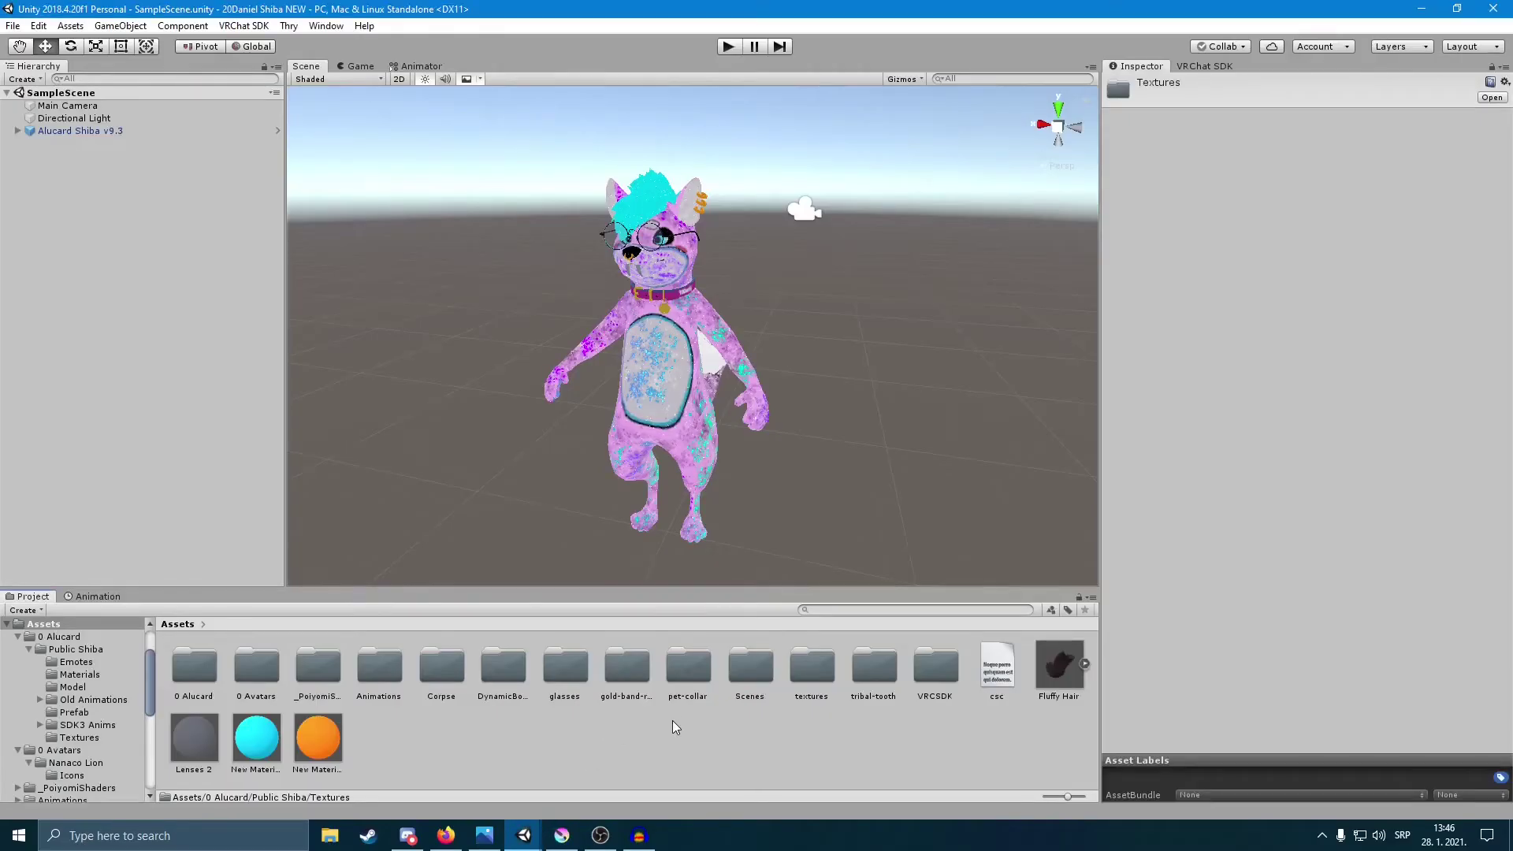
pyautogui.scroll(-1, 798, 354)
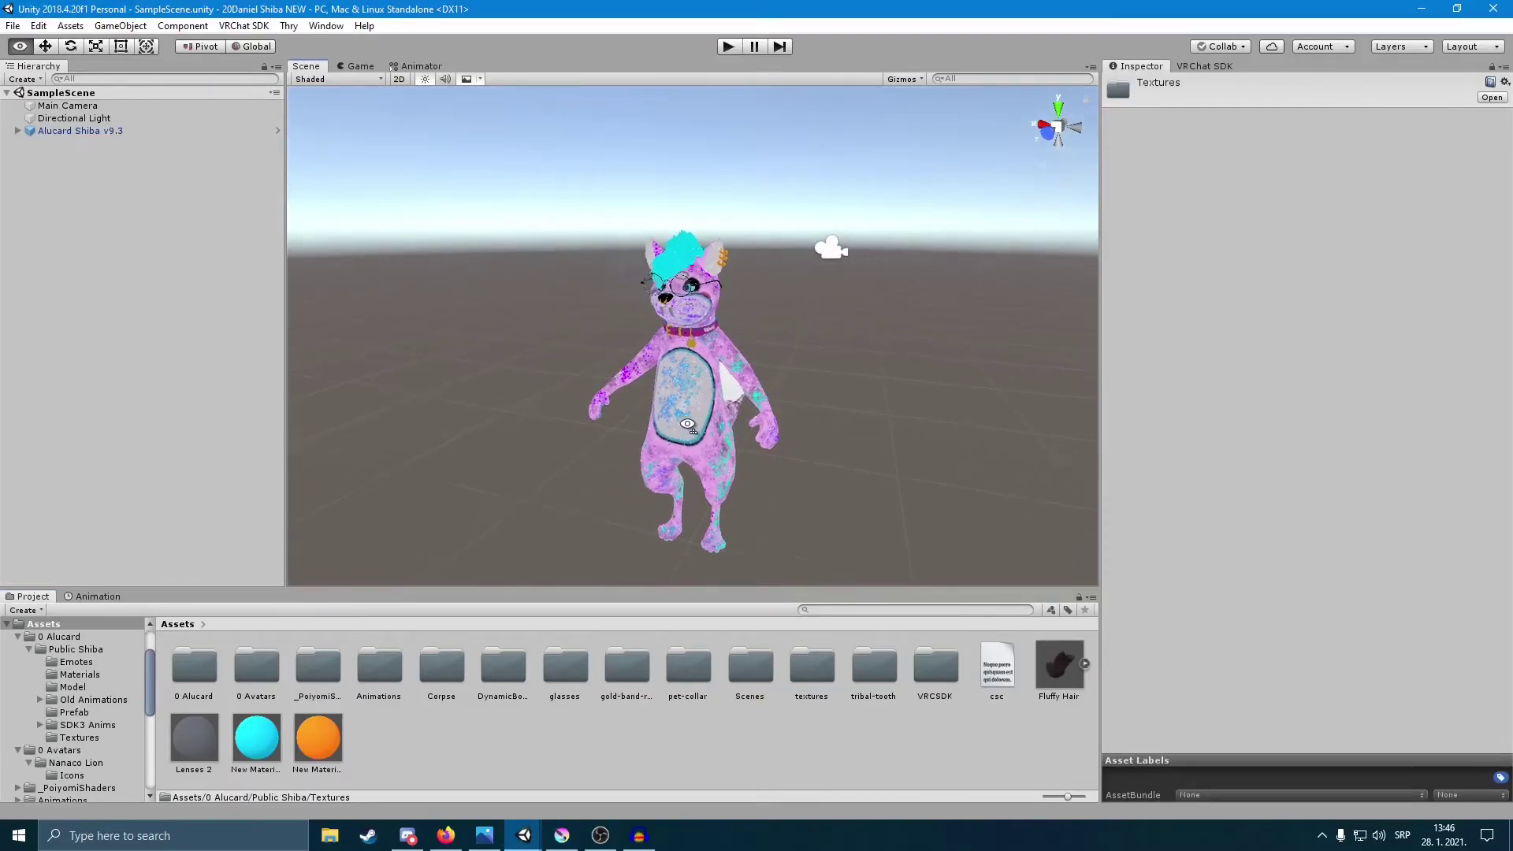
pyautogui.scroll(4, 783, 393)
pyautogui.keyDown('alt'); pyautogui.moveTo(784, 408); pyautogui.dragTo(740, 413); pyautogui.keyUp('alt')
pyautogui.scroll(-1, 701, 418)
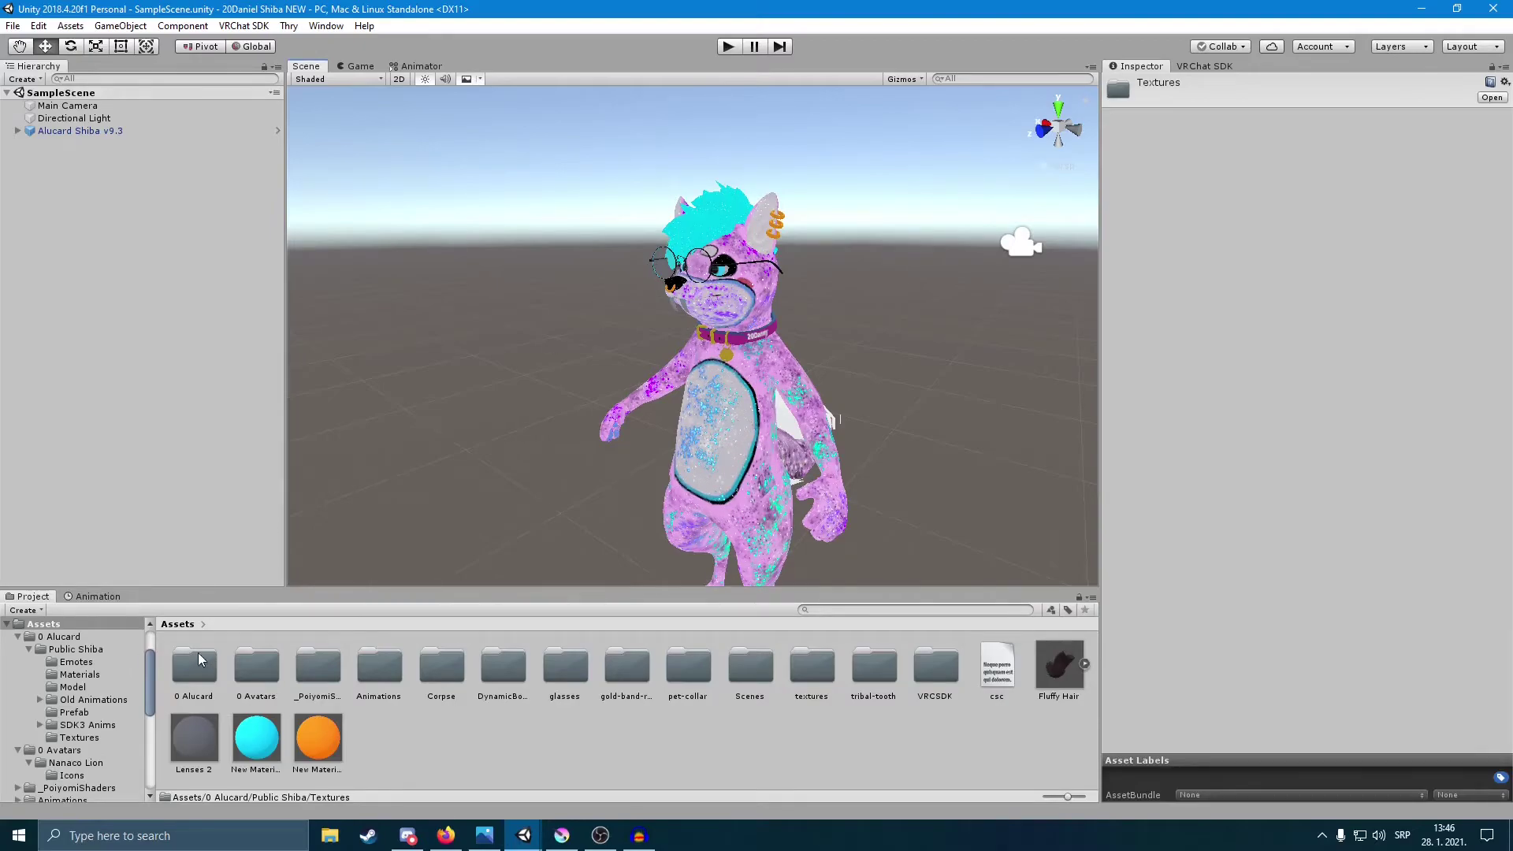
pyautogui.click(70, 26)
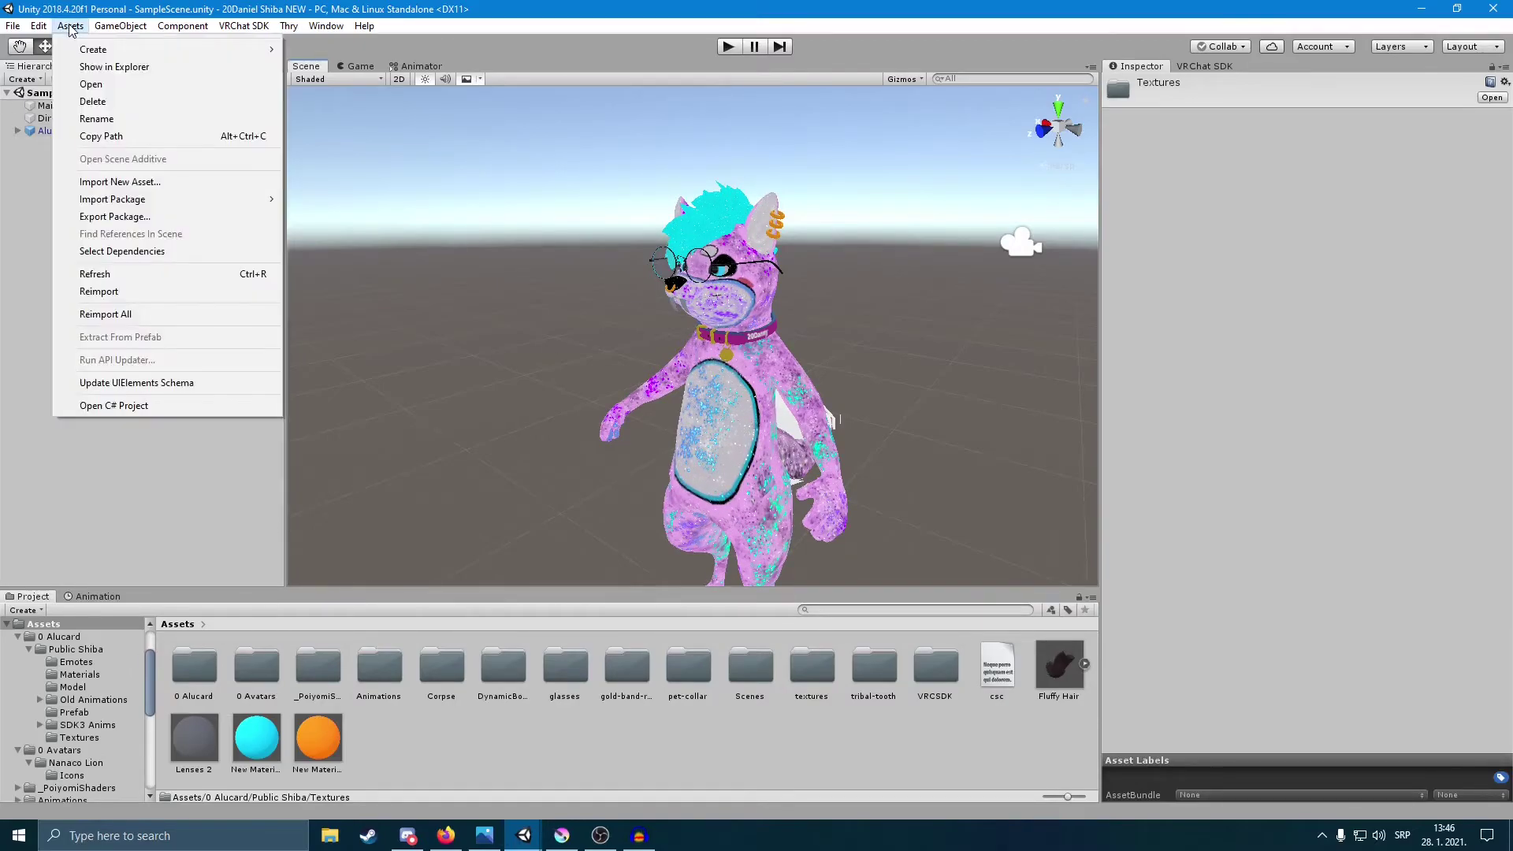
pyautogui.click(115, 216)
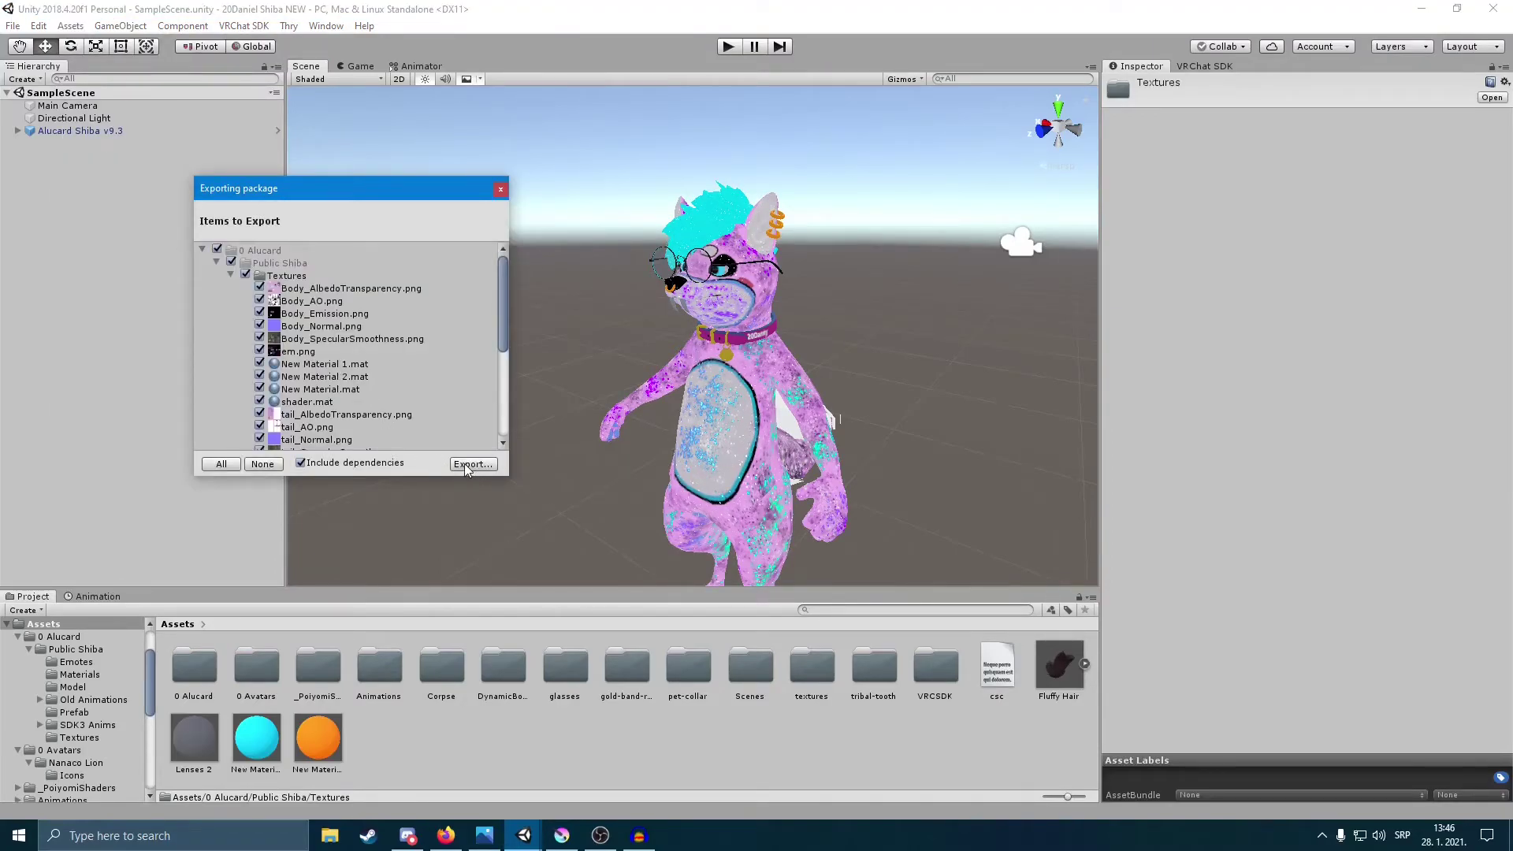
pyautogui.click(500, 192)
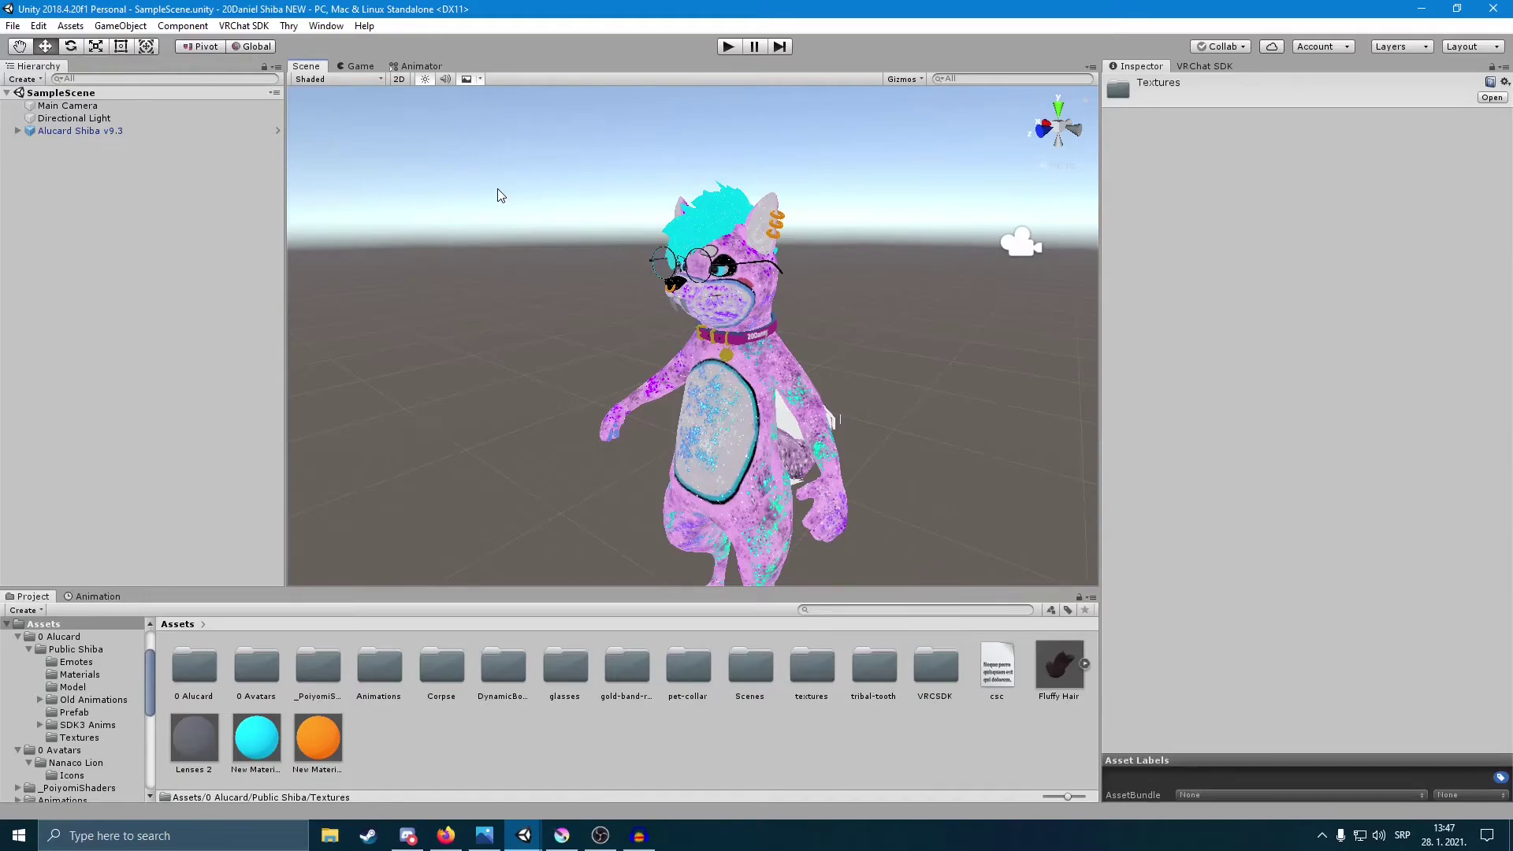
# Step: Look over the Alucard Shiba avatar's head and select the avatar, and return to the Unity project containing the Taidum avatar
pyautogui.scroll(3, 864, 339)
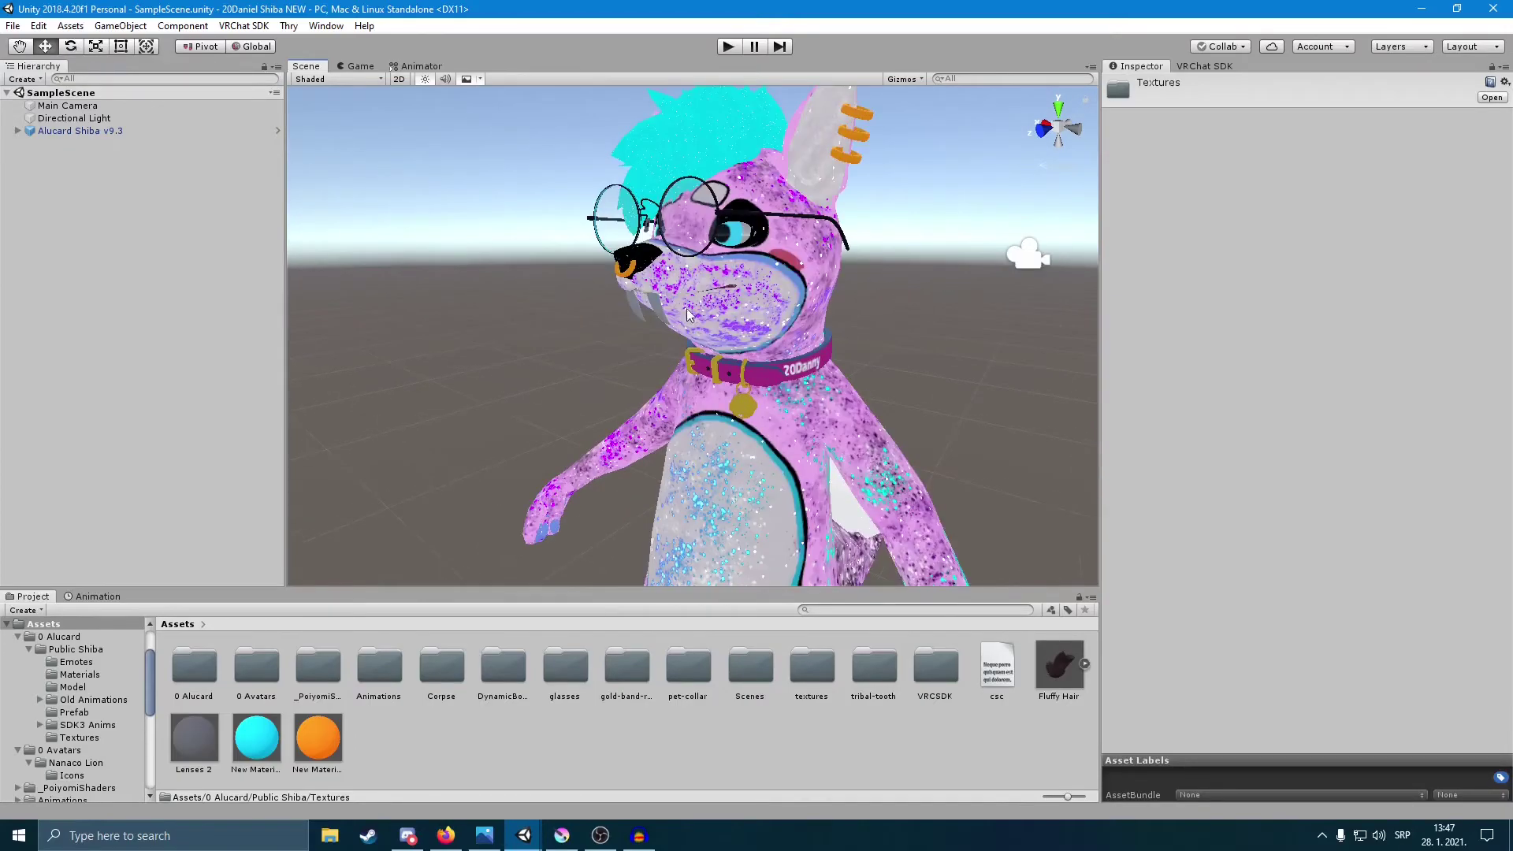
pyautogui.scroll(-3, 701, 300)
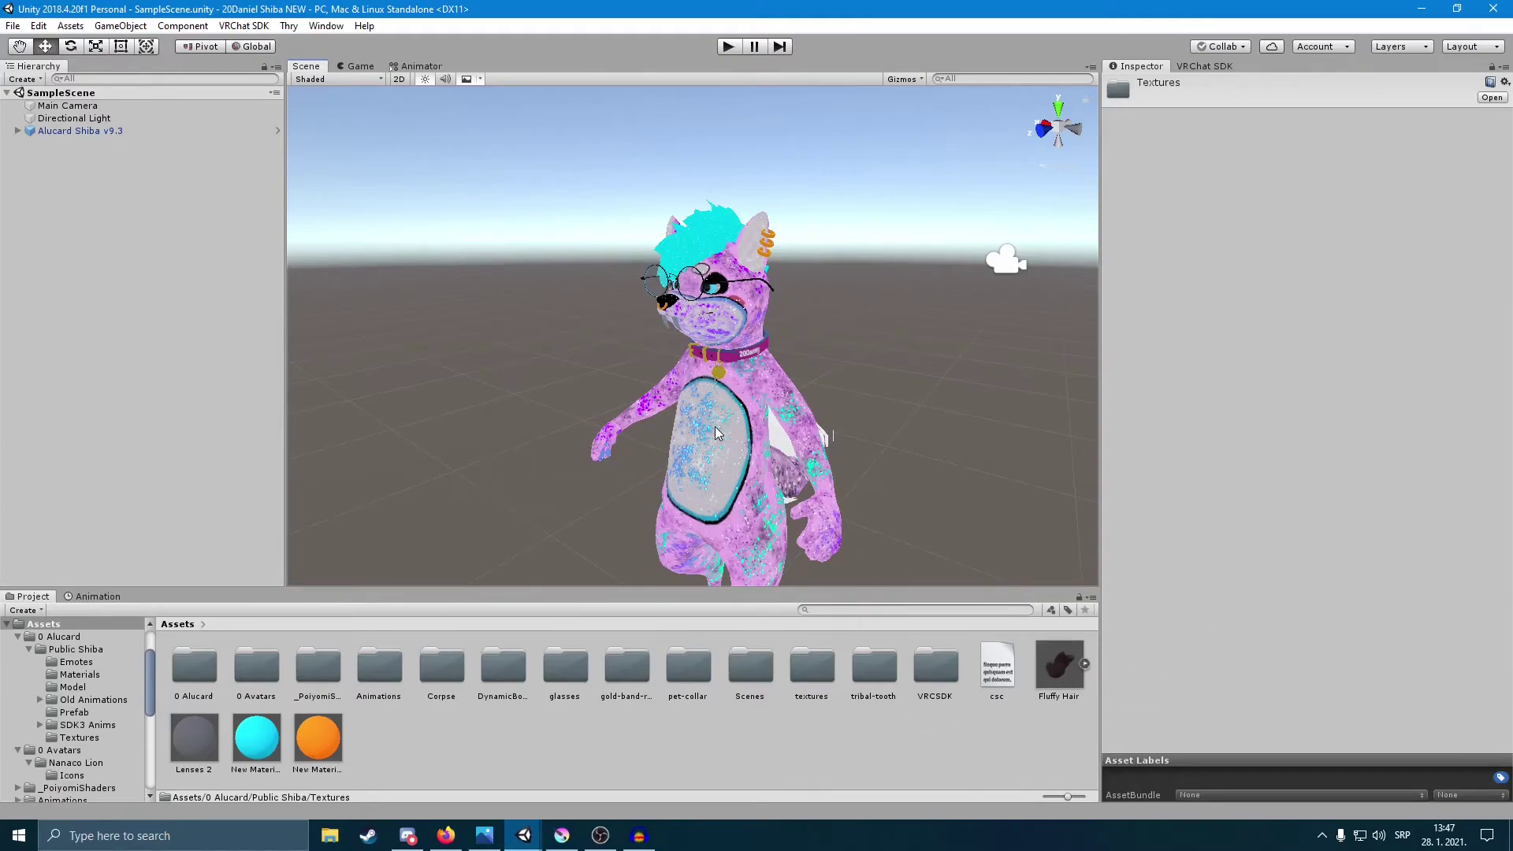
pyautogui.click(703, 228)
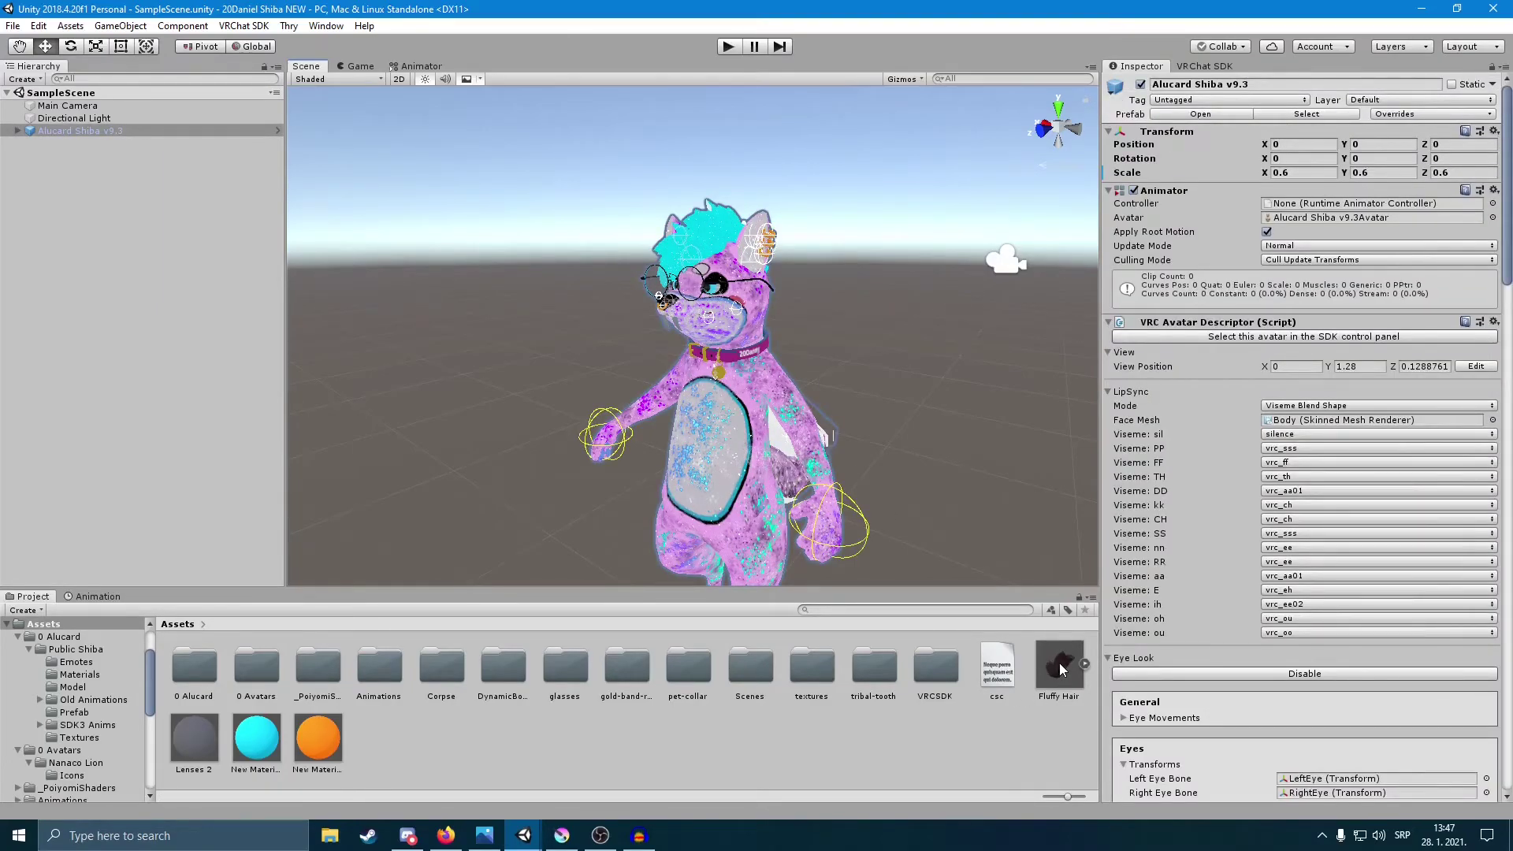
pyautogui.moveTo(524, 833)
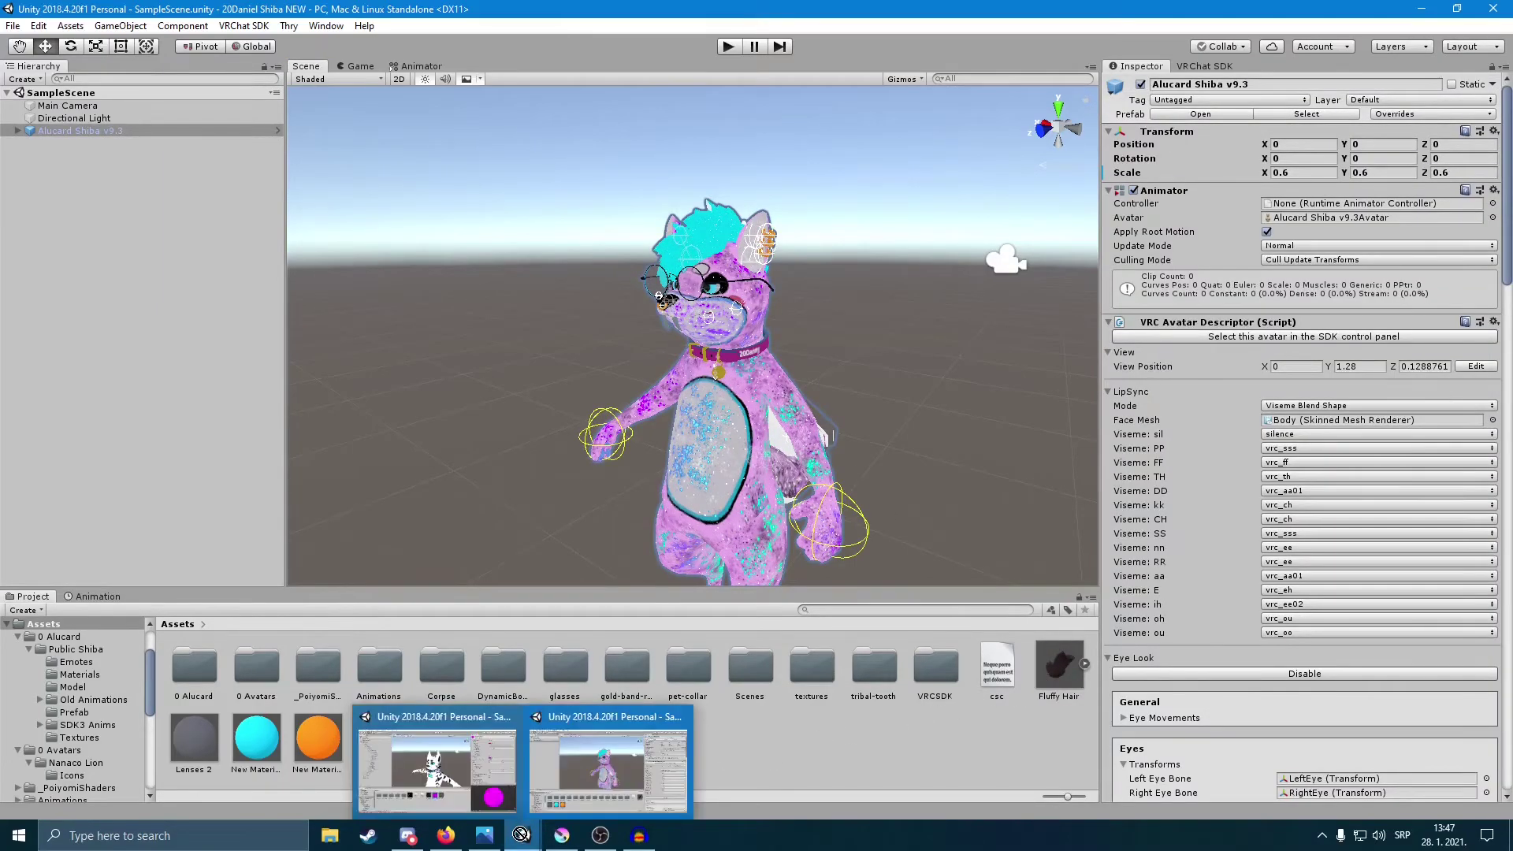
pyautogui.click(453, 773)
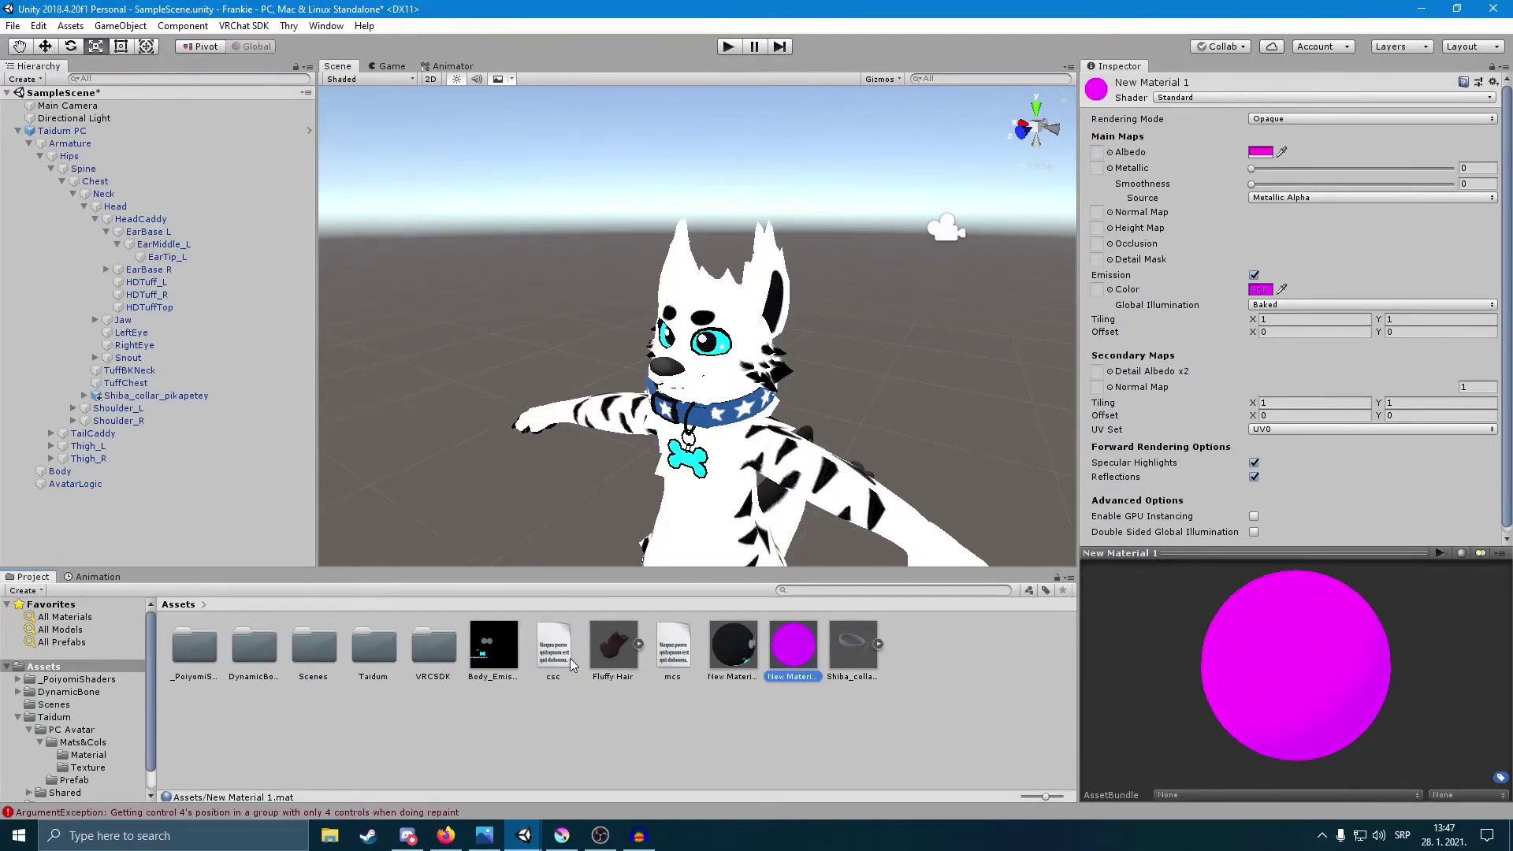
# Step: Add the Fluffy Hair model under the Taidum avatar's Head bone and lower it onto the top of the head
pyautogui.moveTo(607, 648); pyautogui.dragTo(118, 209)
pyautogui.press('f')
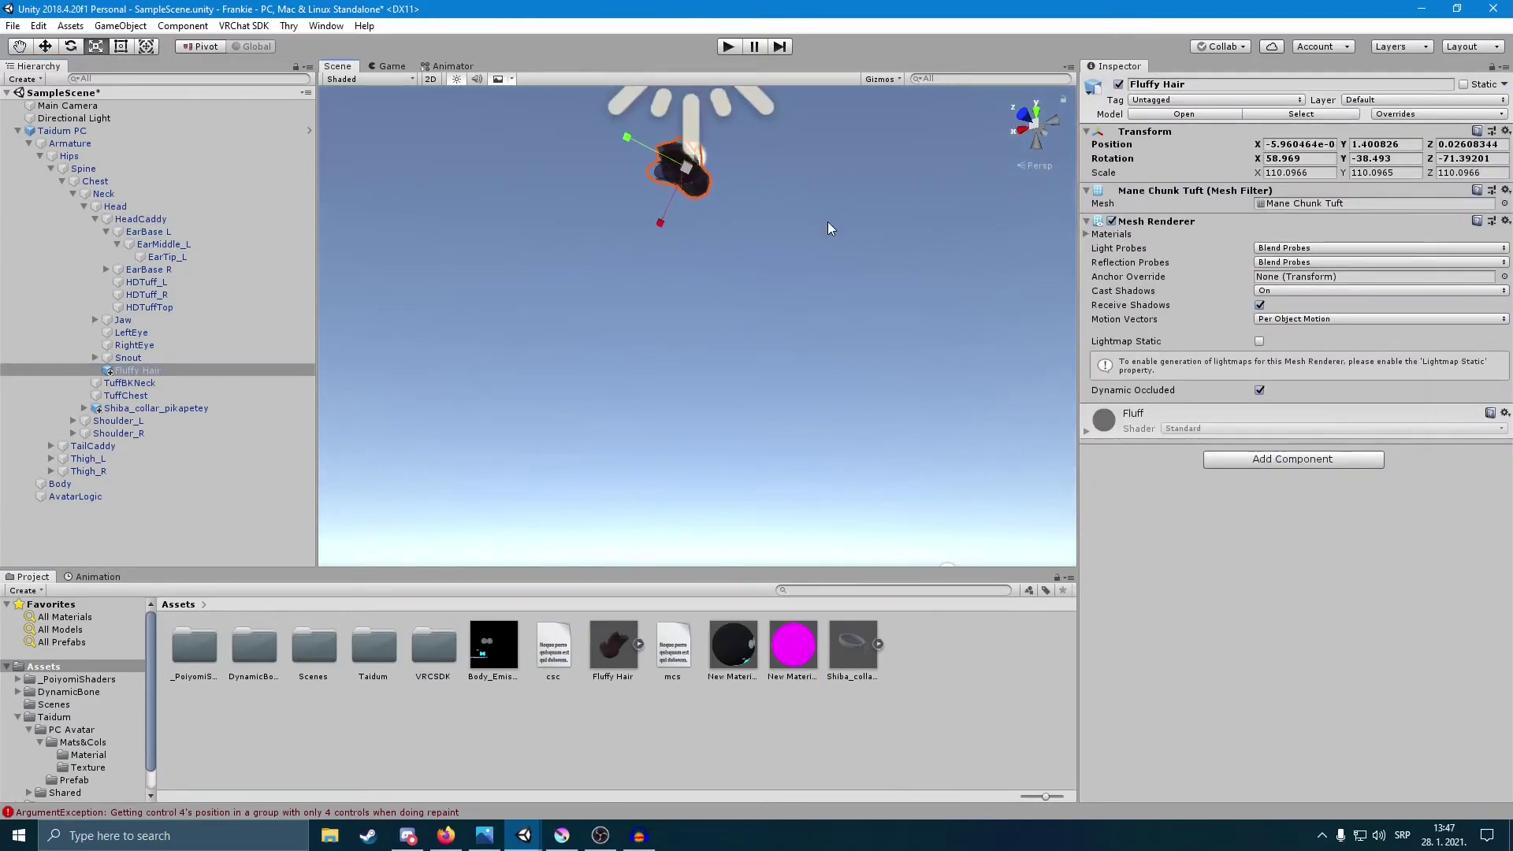
pyautogui.press('w')
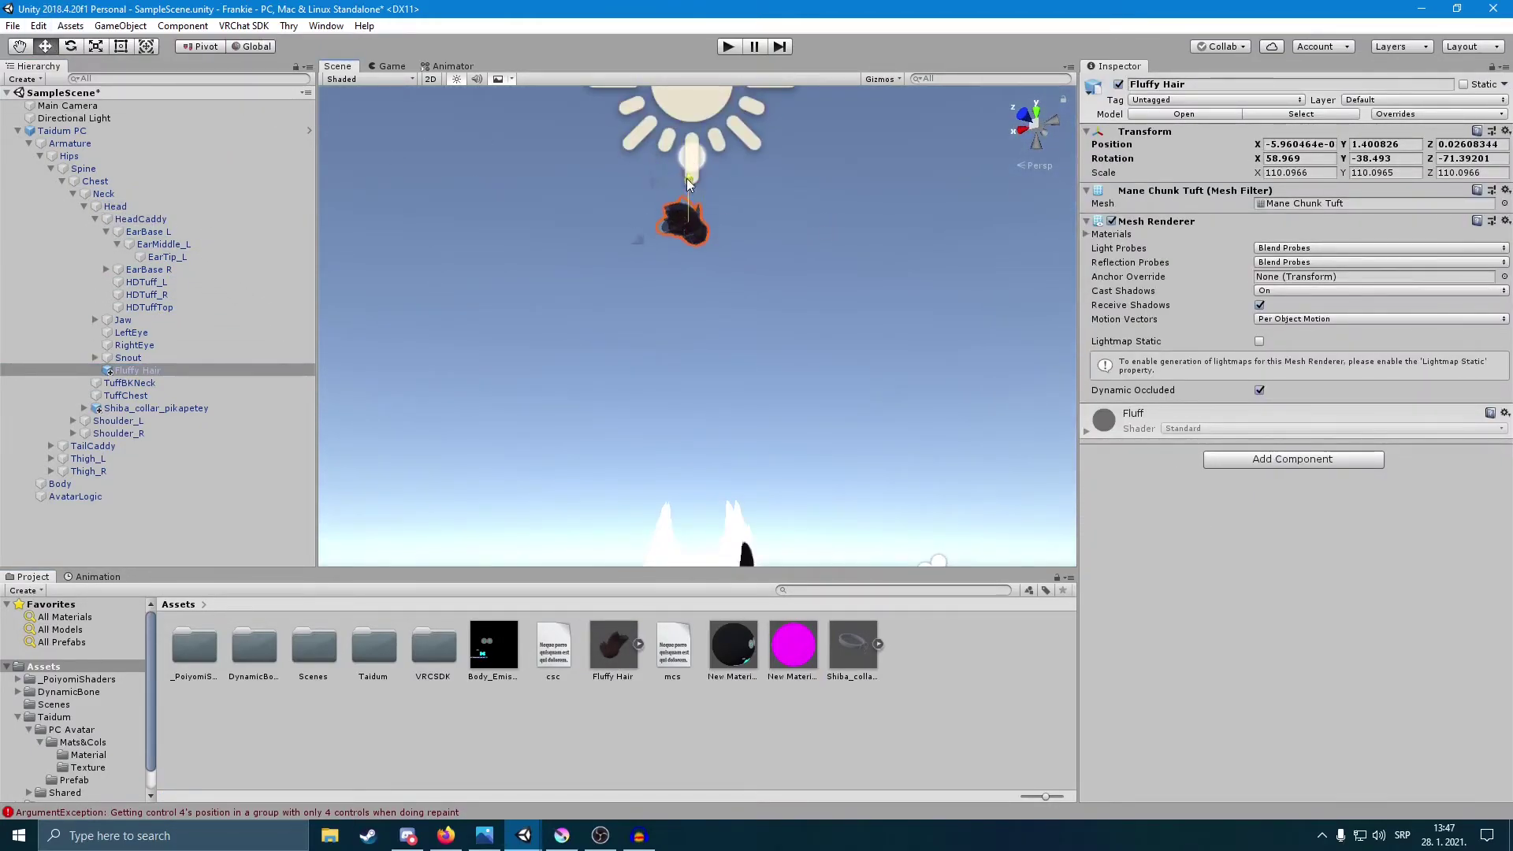
pyautogui.moveTo(682, 304); pyautogui.dragTo(670, 378)
pyautogui.scroll(5, 708, 430)
pyautogui.click(882, 378)
pyautogui.keyDown('alt'); pyautogui.moveTo(882, 378); pyautogui.dragTo(768, 417); pyautogui.keyUp('alt')
pyautogui.scroll(-2, 768, 418)
# Step: Create another material with the default name in the main Assets folder and set its smoothness to 0
pyautogui.rightClick(950, 667)
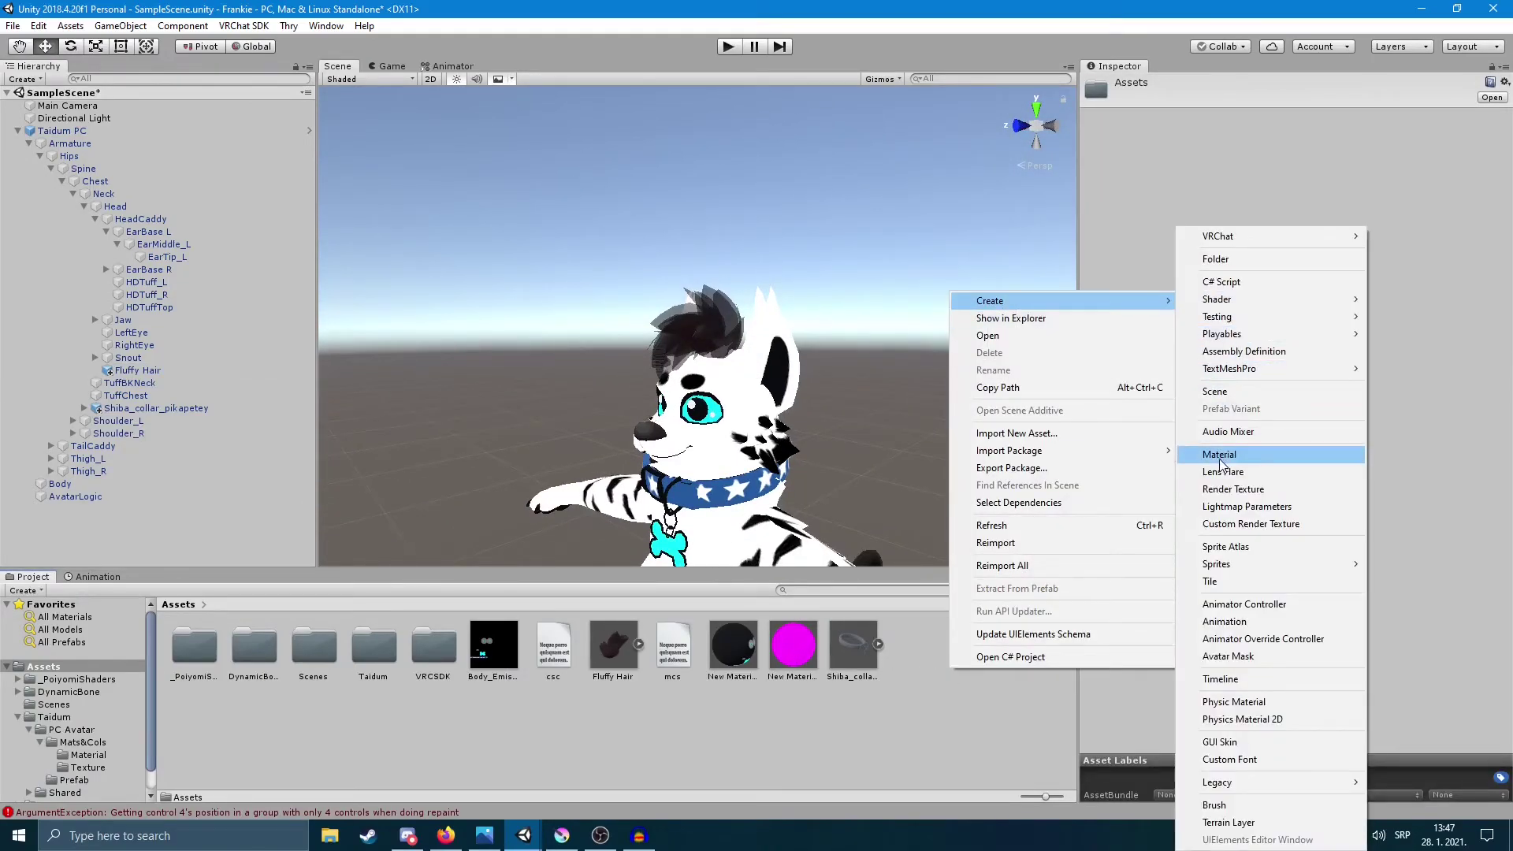
pyautogui.click(1219, 455)
pyautogui.moveTo(1359, 183); pyautogui.dragTo(1290, 181)
pyautogui.click(1266, 152)
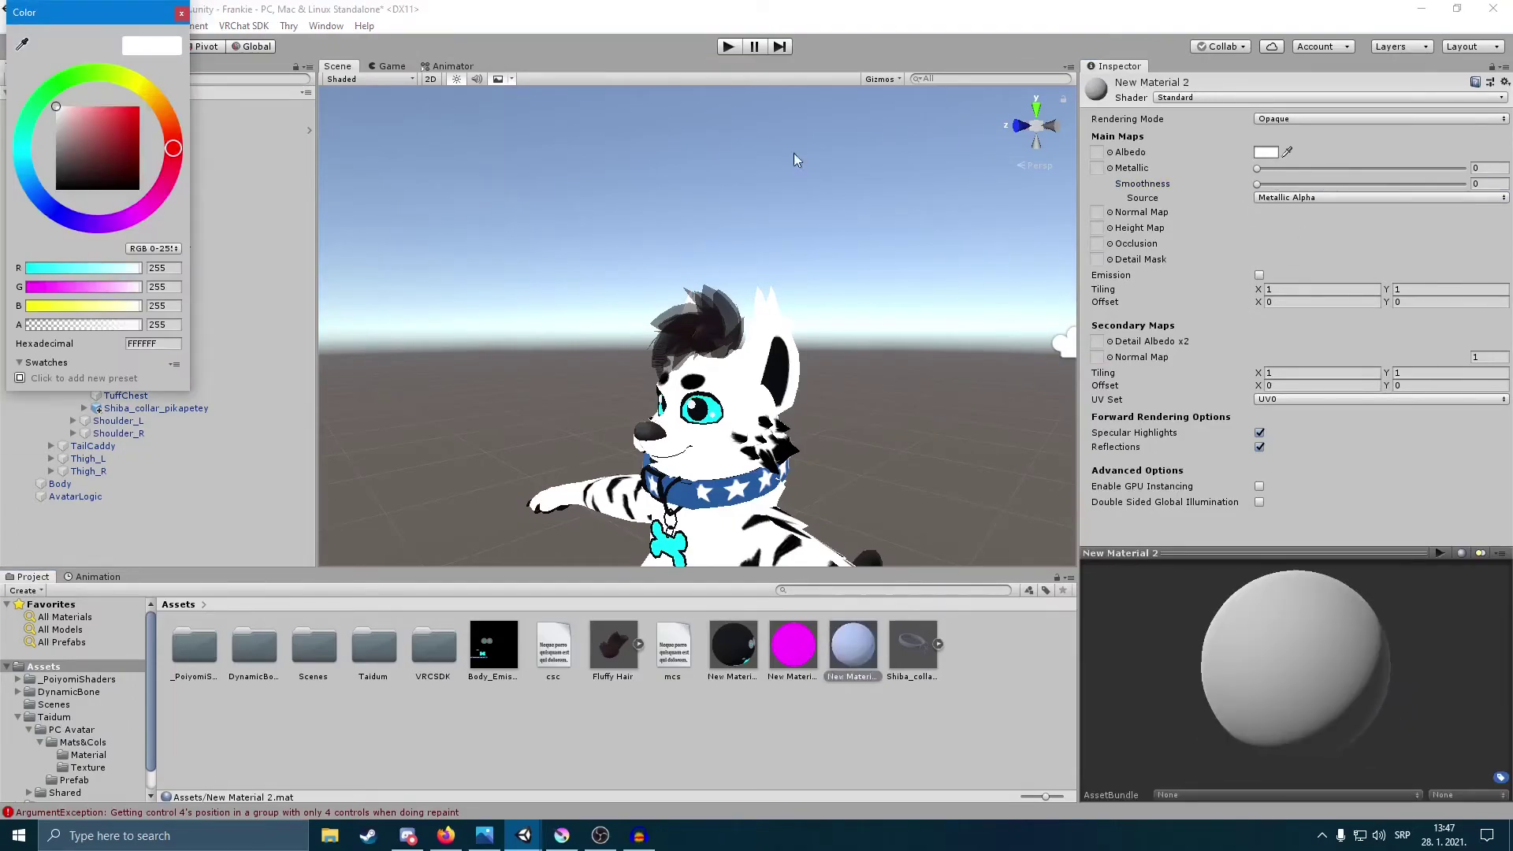
pyautogui.click(1362, 220)
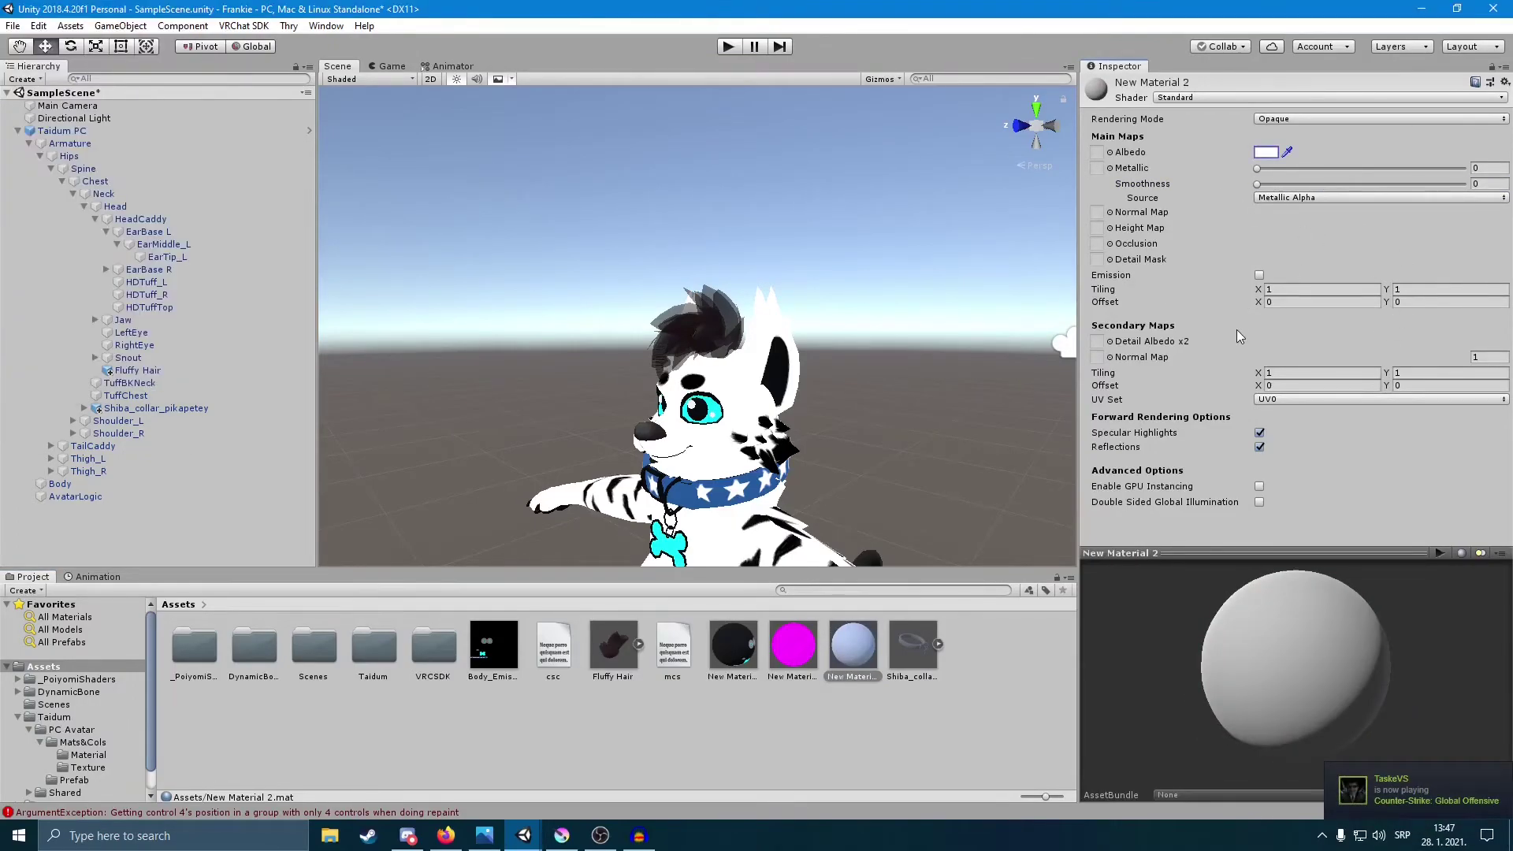
# Step: Enable emission on the new white material with gray emission color A4A4A4 and apply the material to the Fluffy Hair
pyautogui.click(1254, 275)
pyautogui.click(1259, 290)
pyautogui.moveTo(57, 156); pyautogui.dragTo(56, 137)
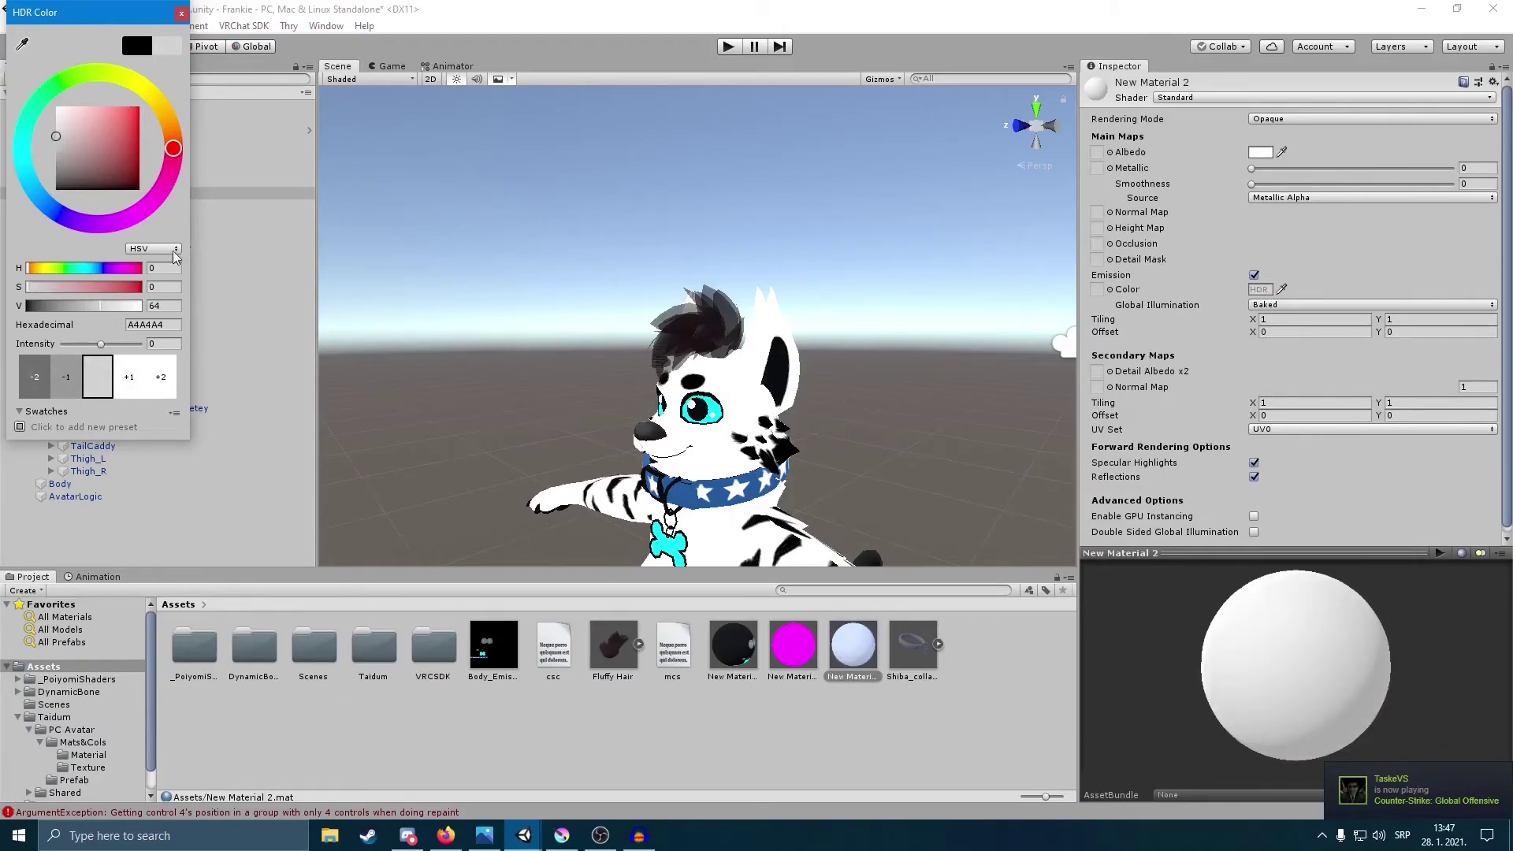
pyautogui.click(252, 193)
# Step: Set the hair material's emission color to light gray CBCBCB
pyautogui.click(1265, 290)
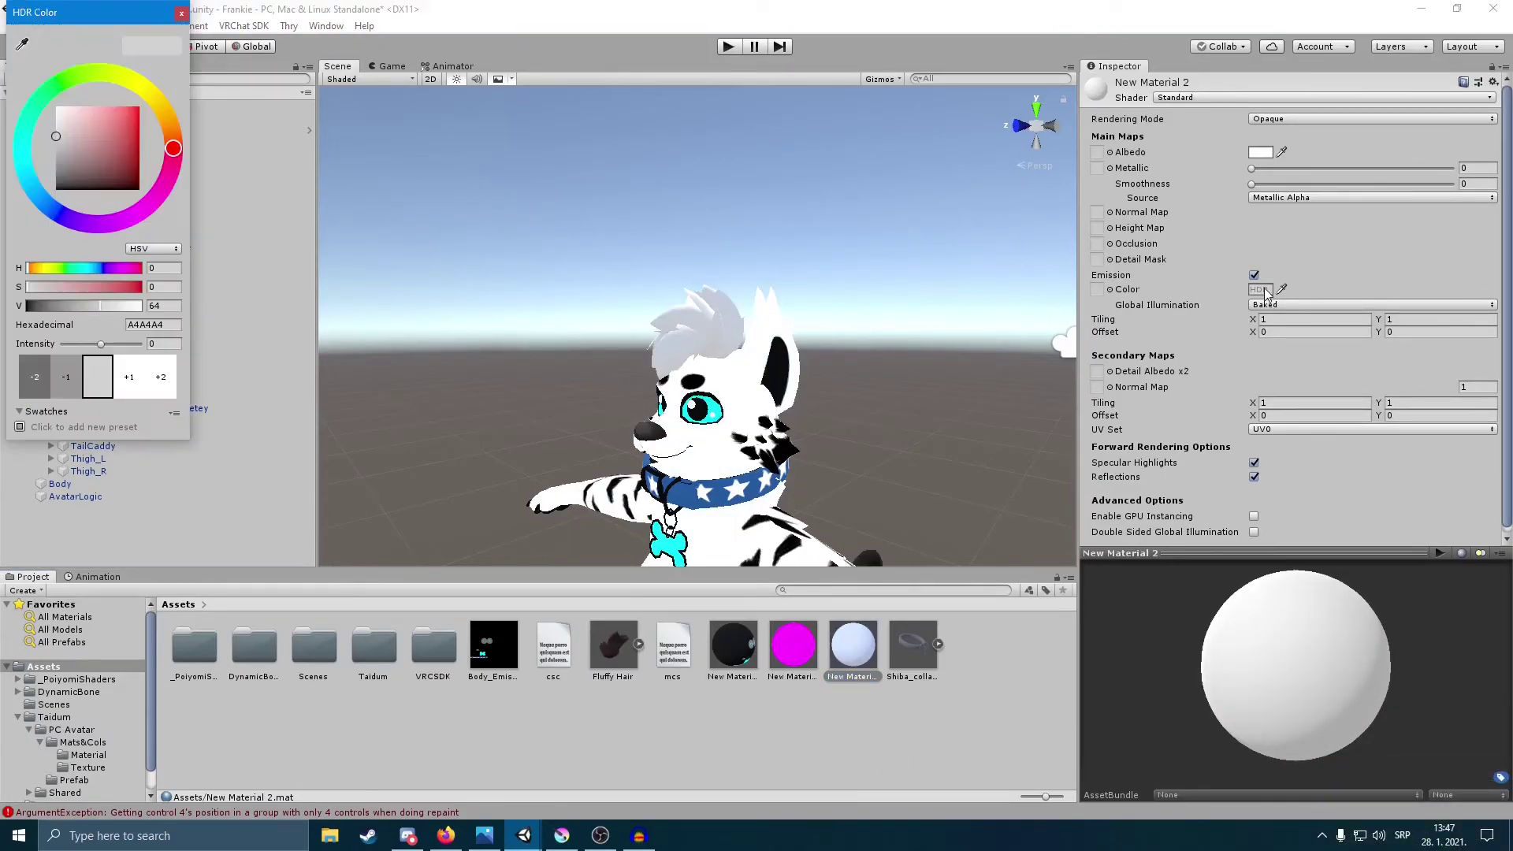
pyautogui.moveTo(58, 136); pyautogui.dragTo(30, 22)
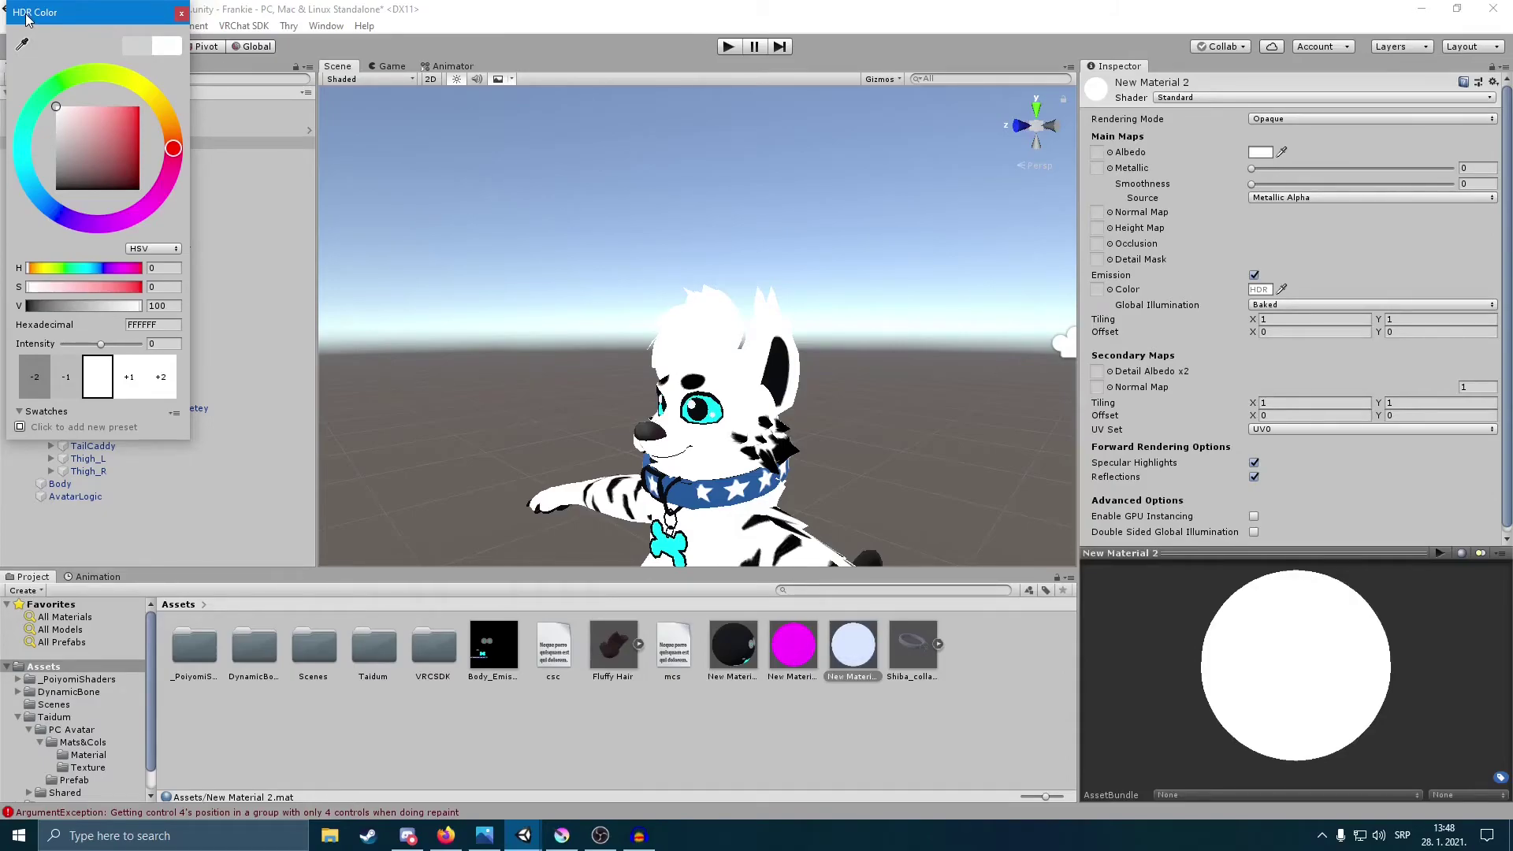
pyautogui.moveTo(59, 120); pyautogui.dragTo(56, 123)
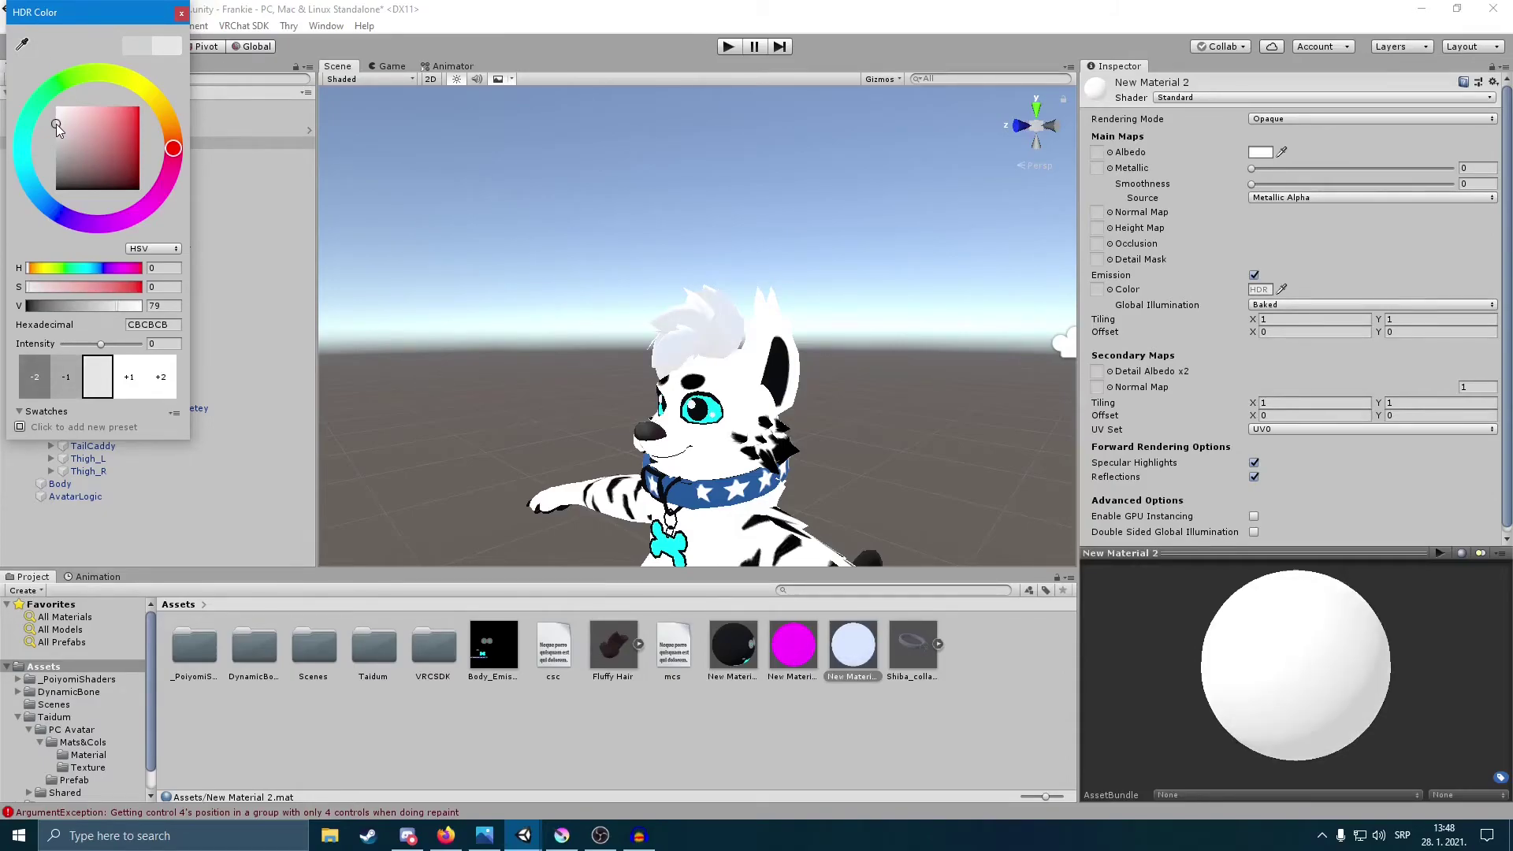
pyautogui.click(566, 235)
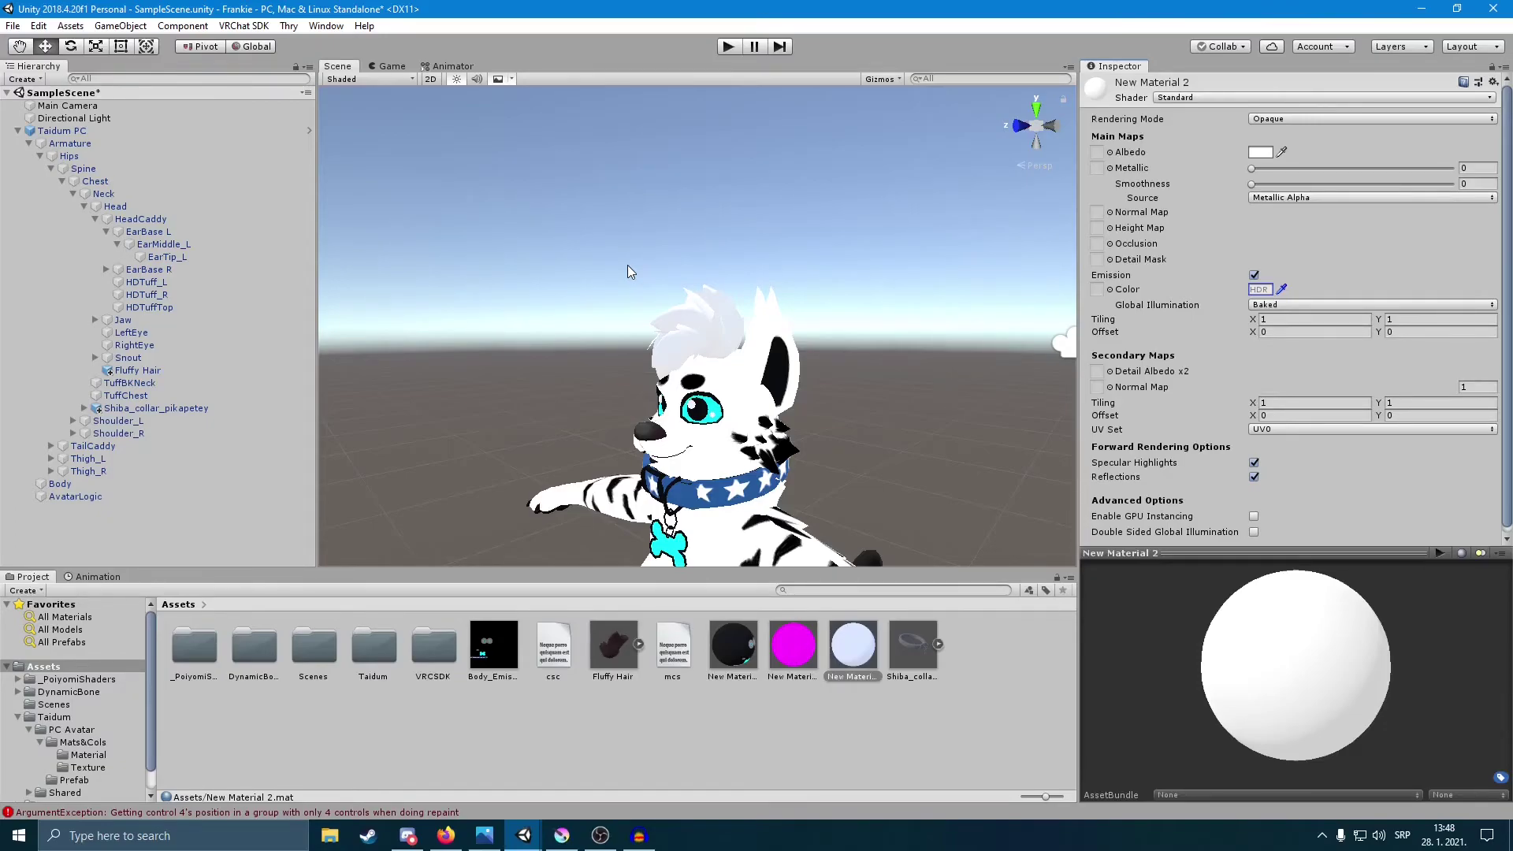
# Step: Examine the white hair on the Taidum avatar's head up close and from a distance
pyautogui.scroll(5, 709, 299)
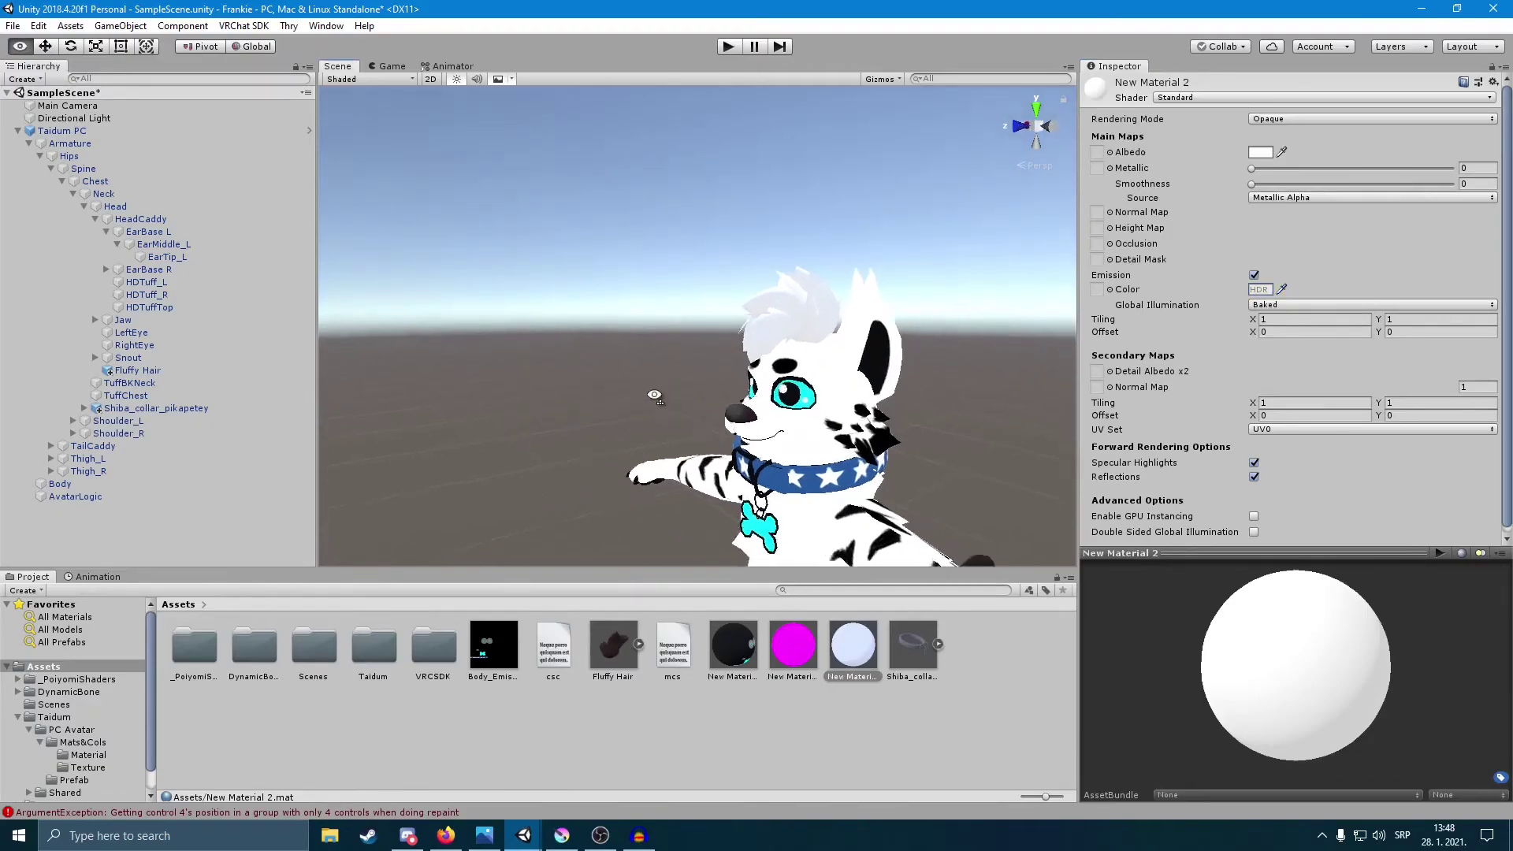
pyautogui.click(740, 308)
pyautogui.moveTo(741, 307); pyautogui.dragTo(698, 368)
pyautogui.click(717, 331)
pyautogui.scroll(8, 698, 368)
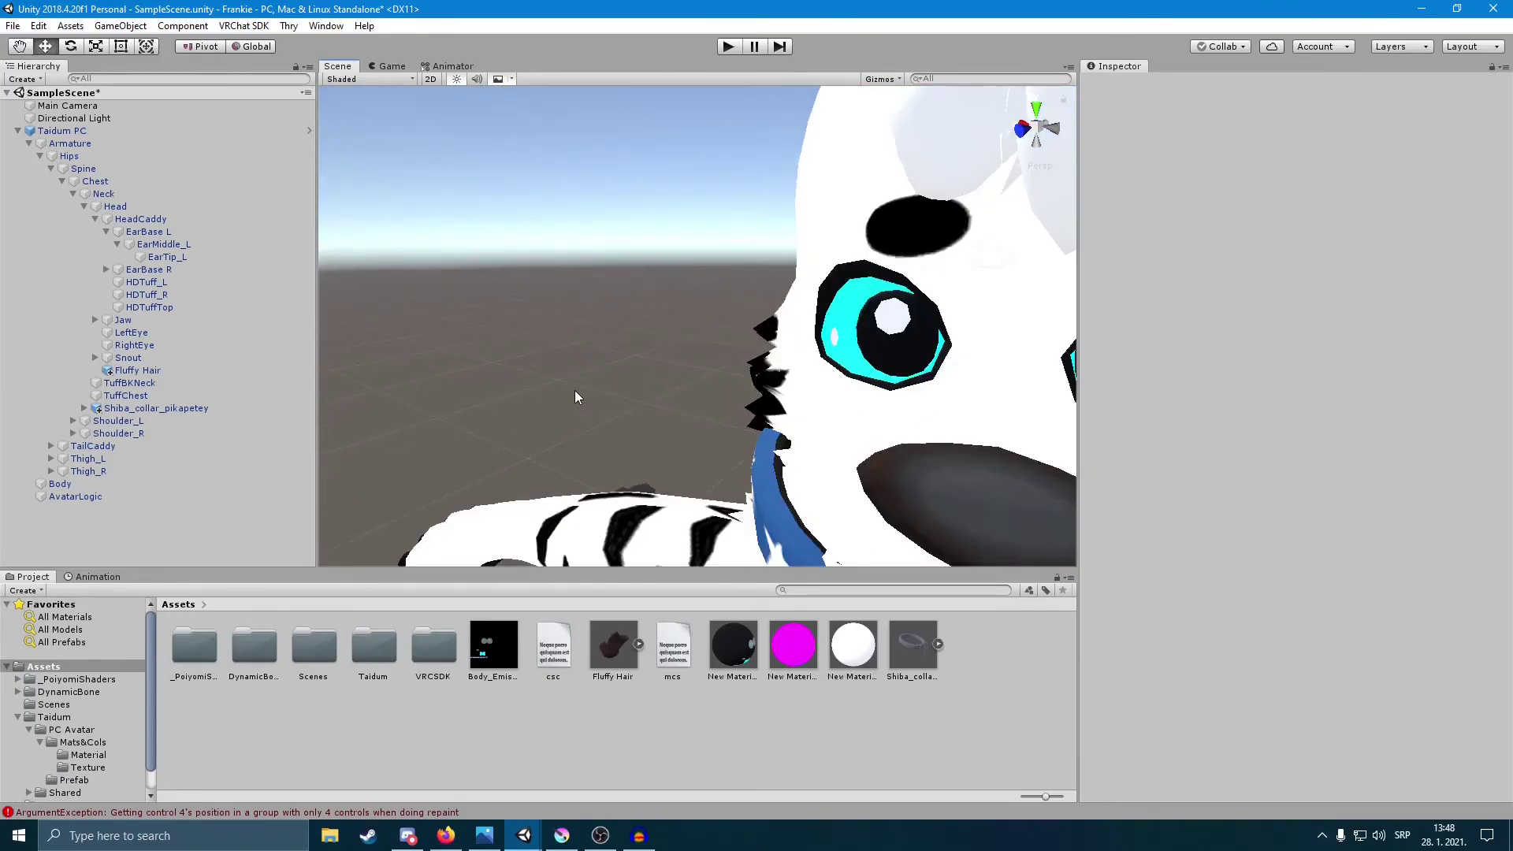
pyautogui.scroll(-10, 711, 404)
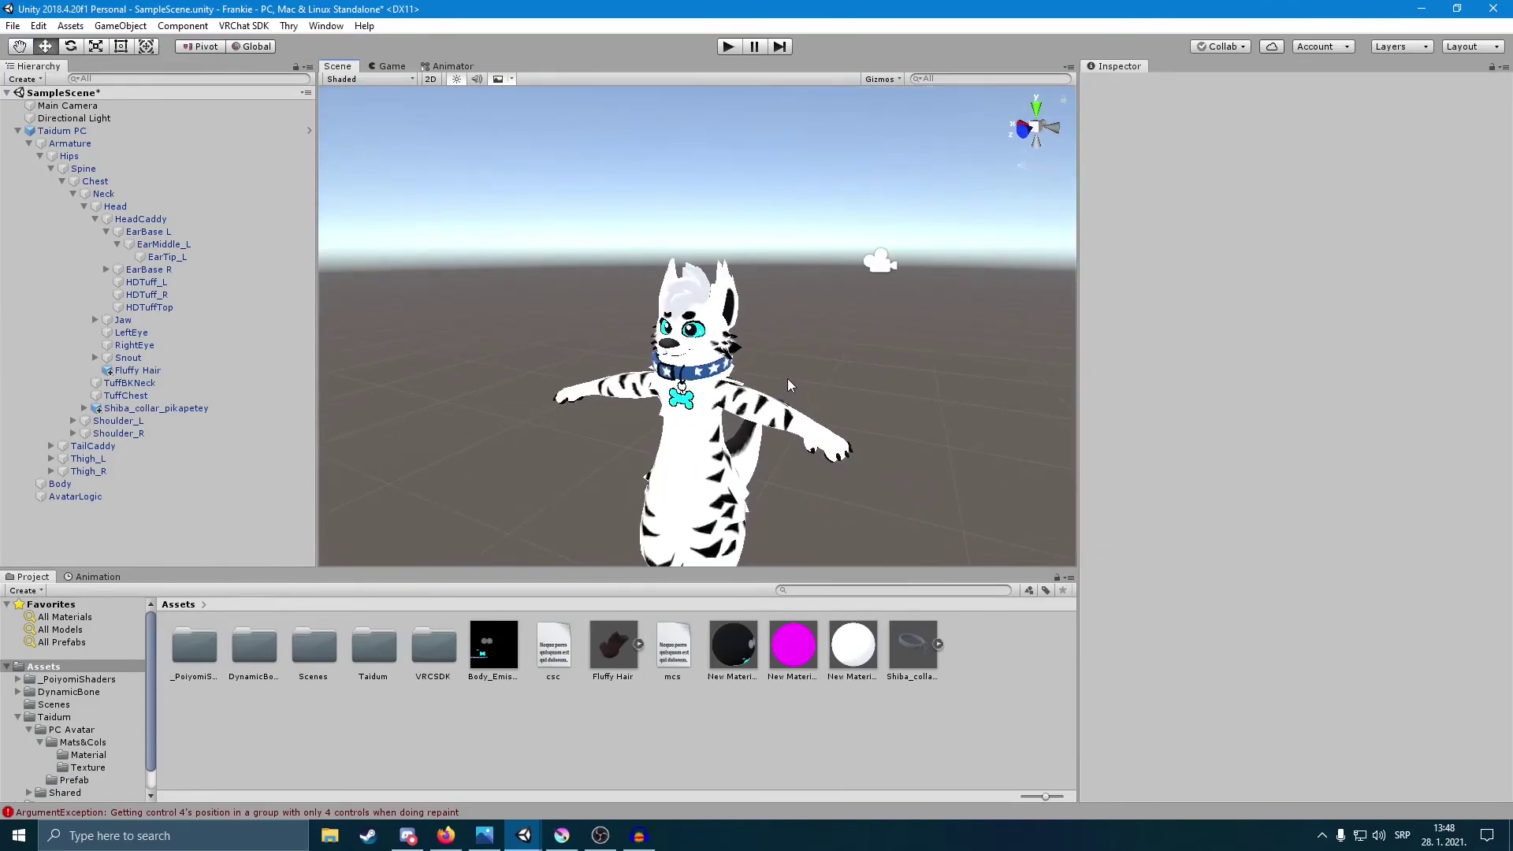